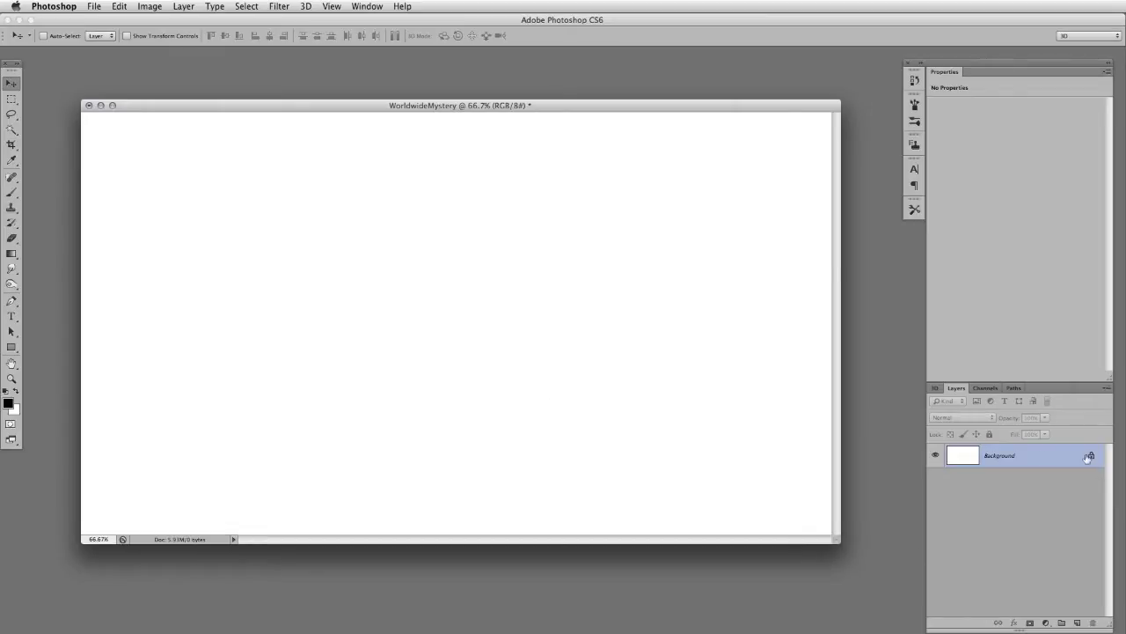
Add a new empty Layer 1 above the white Background layer
key("ctrl+j")
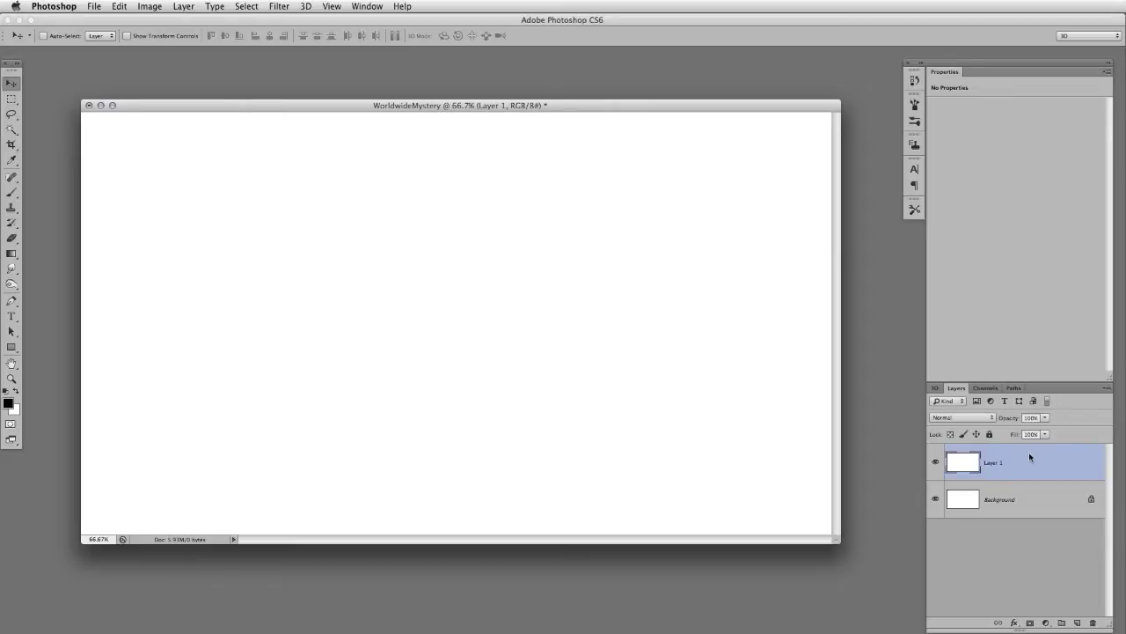
Rename the new layer Black BG and fill it with black
double_click(992, 463)
type("Black BG")
key("Return")
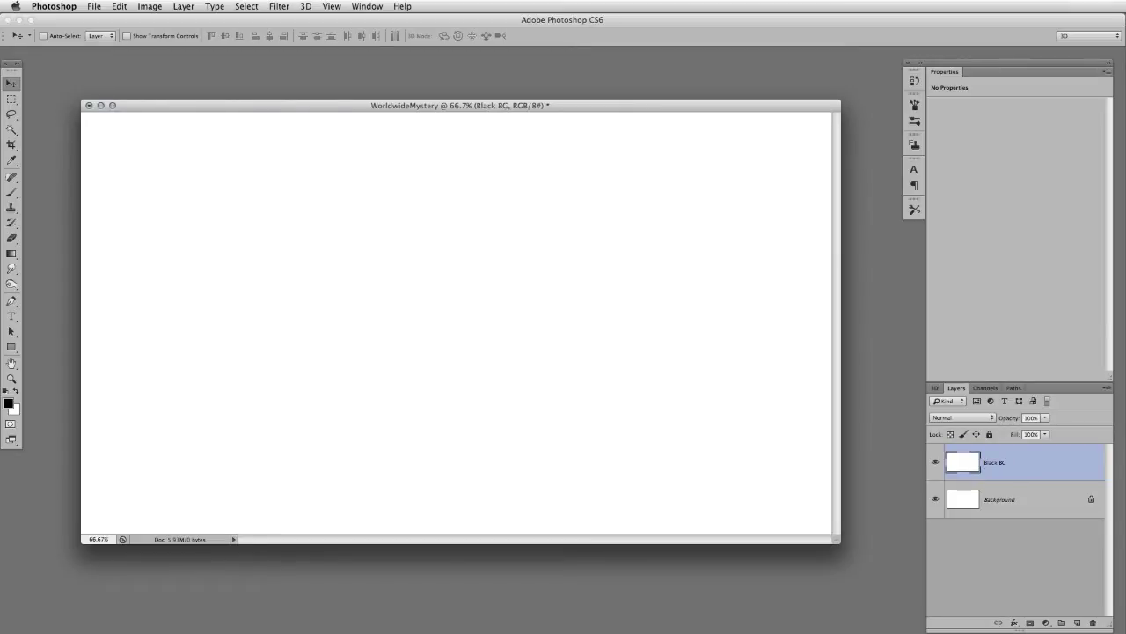
key("shift+BackSpace")
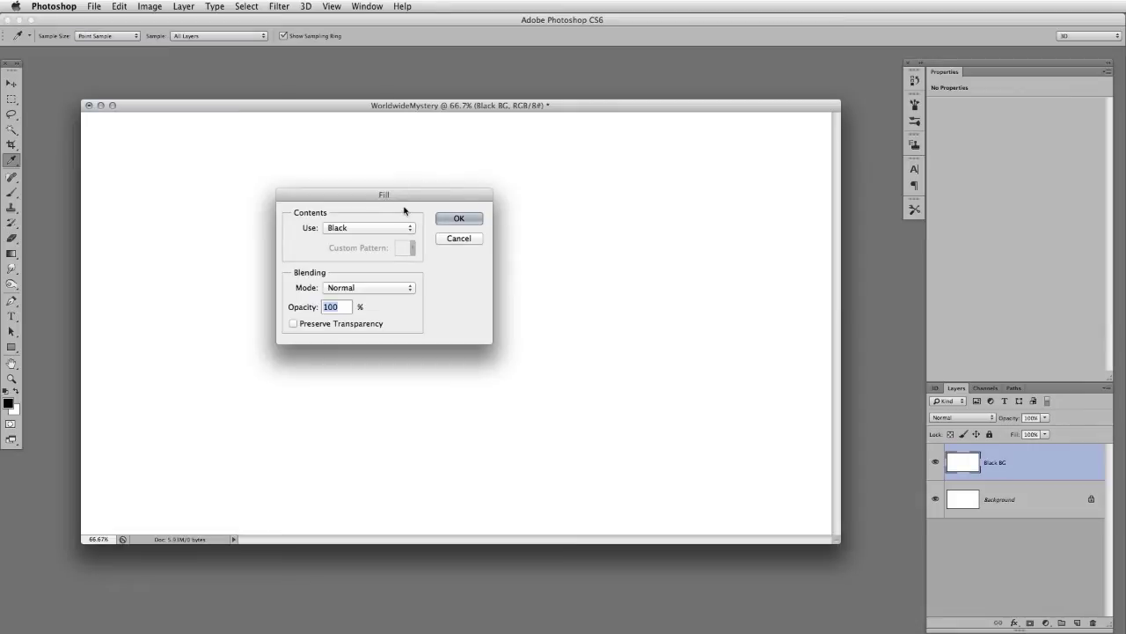
left_click(475, 220)
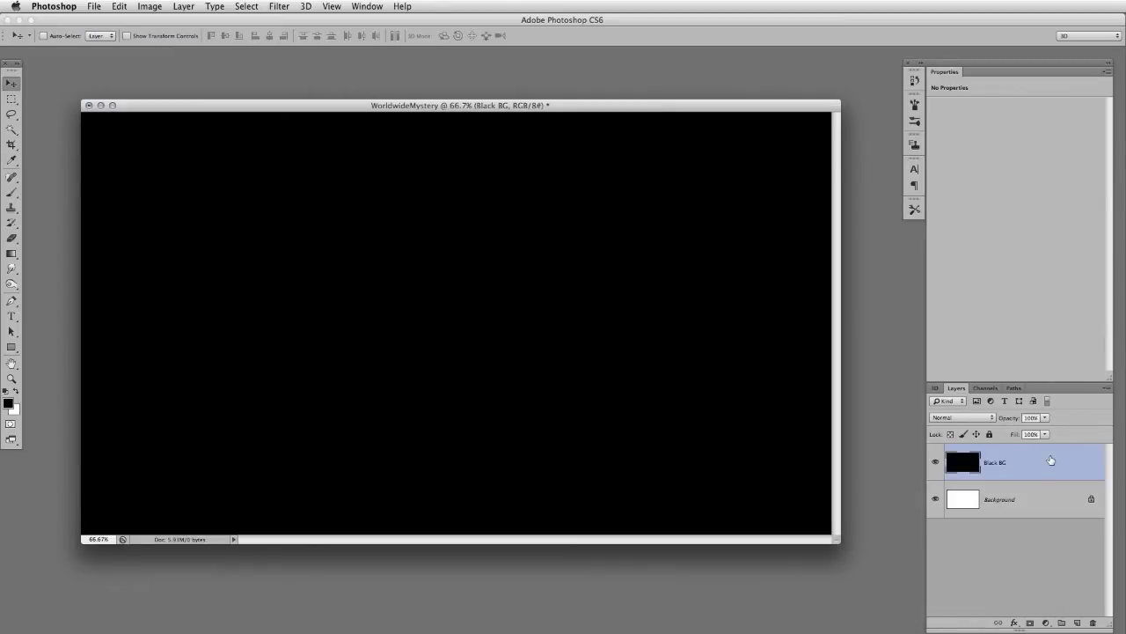
Duplicate Black BG and fill the copy with red d0343a
key("super+j")
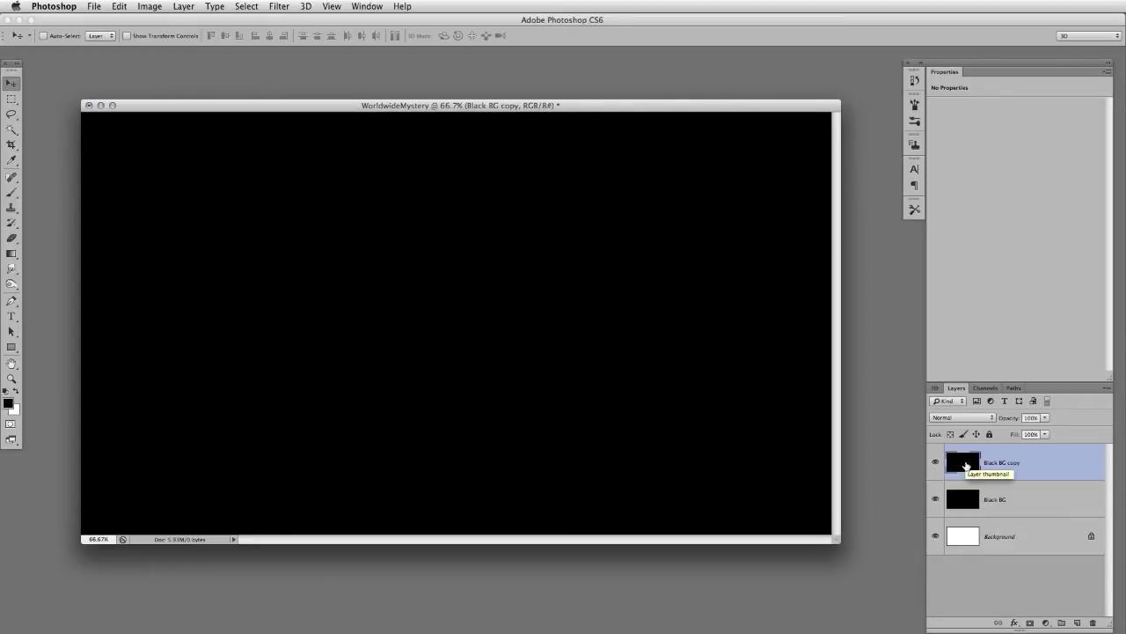
key("shift+F5")
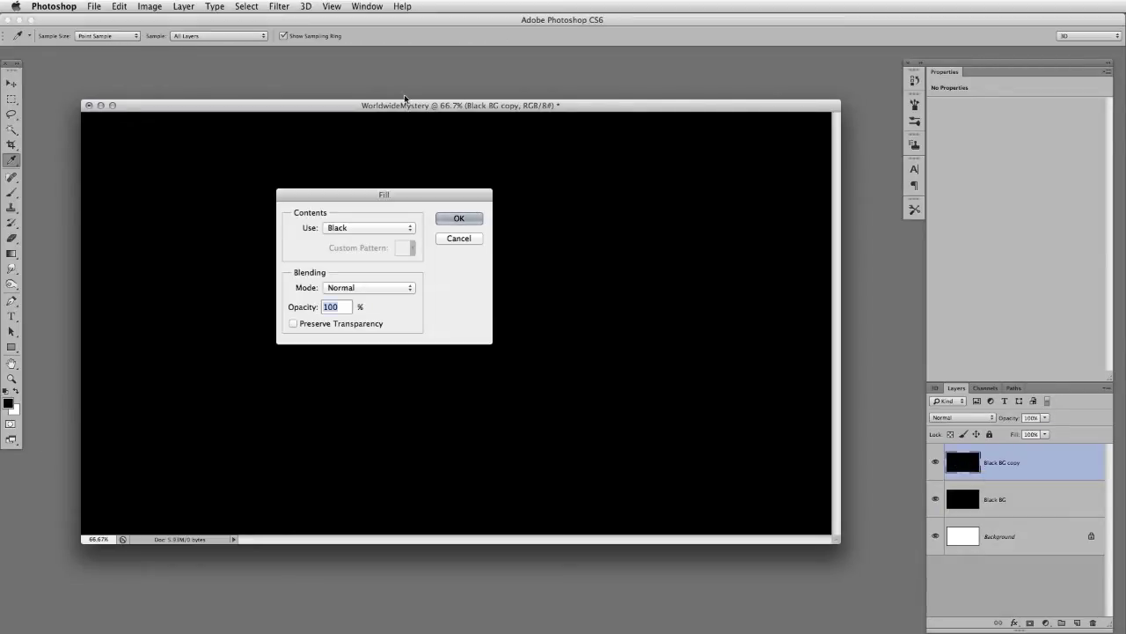
left_click(402, 227)
left_click(352, 171)
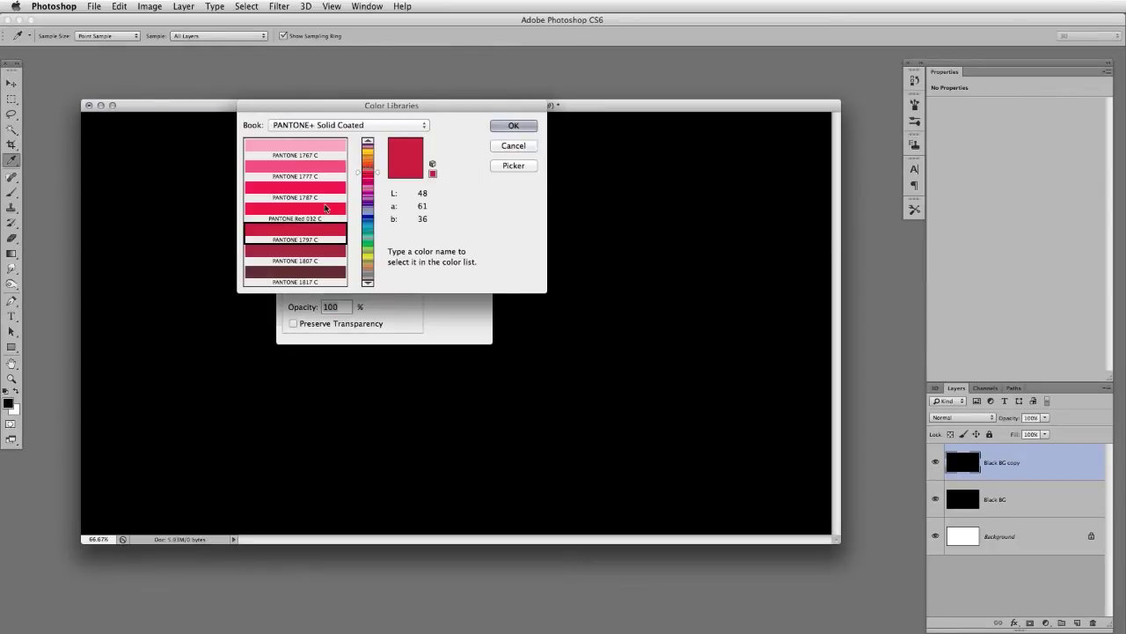
left_click(514, 165)
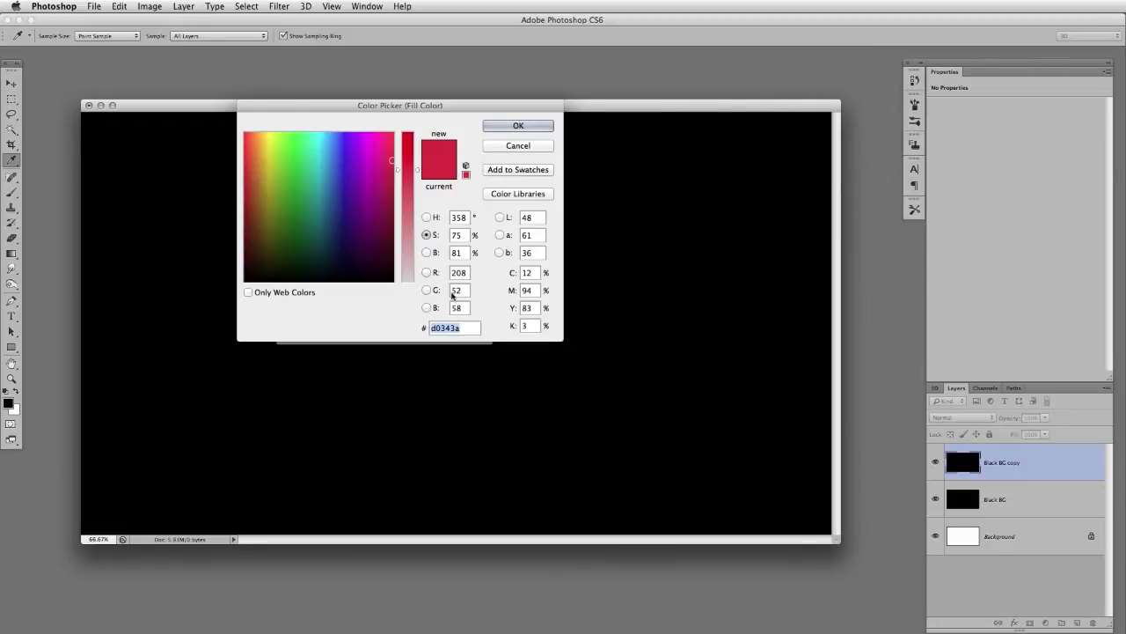
left_click(516, 126)
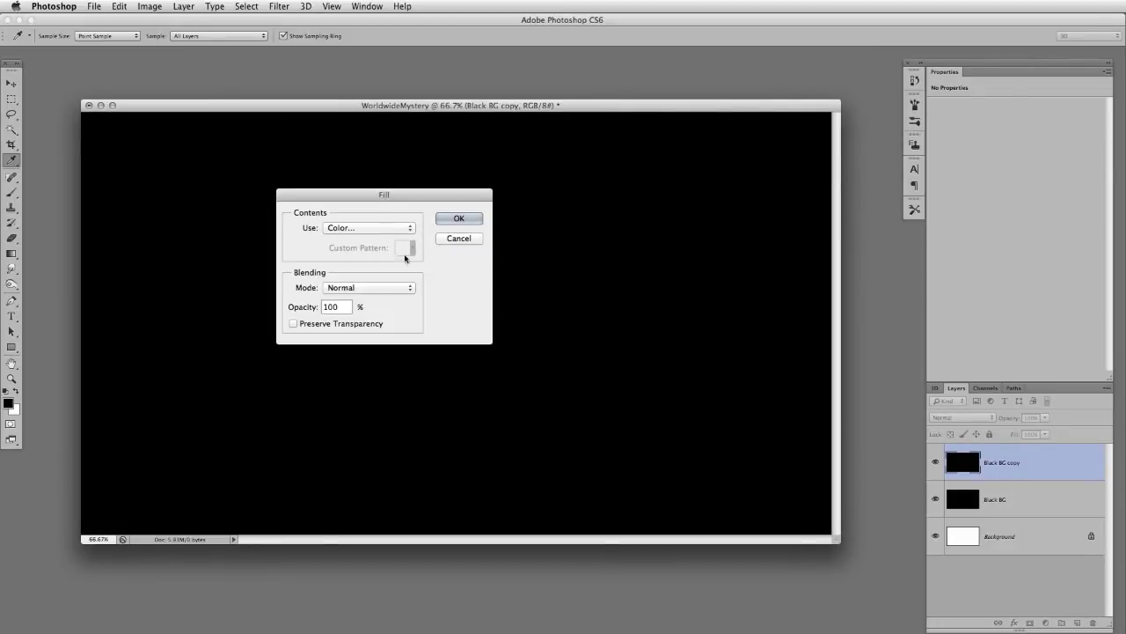
left_click(459, 219)
key("v")
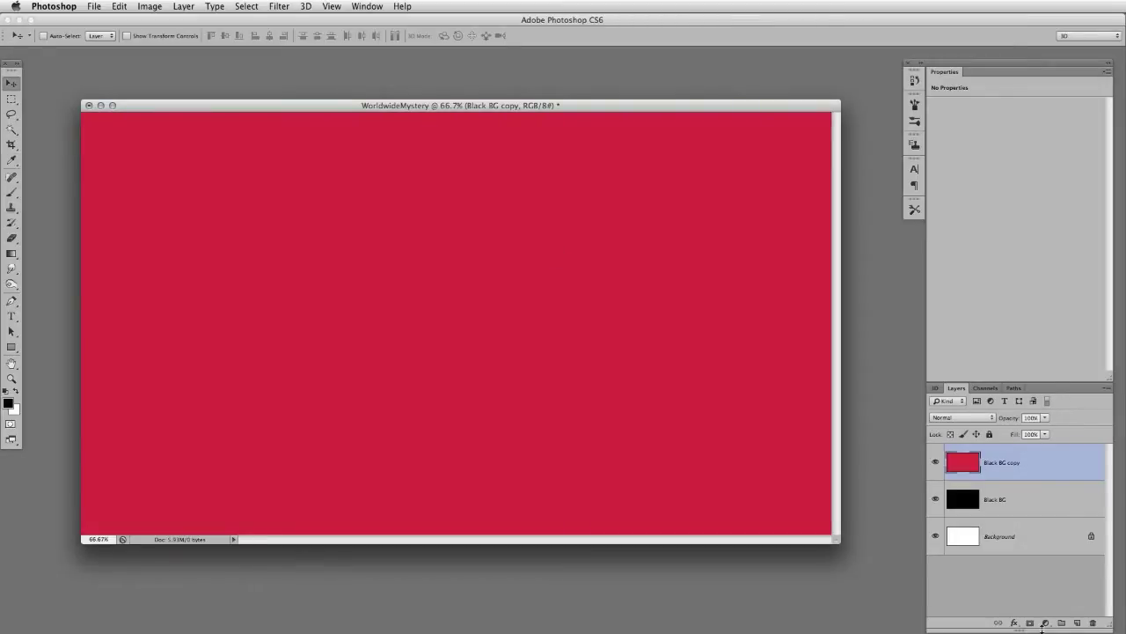
Add an inverted mask to the red layer and reveal a centre glow with a 1100 px soft white brush
left_click(1030, 623)
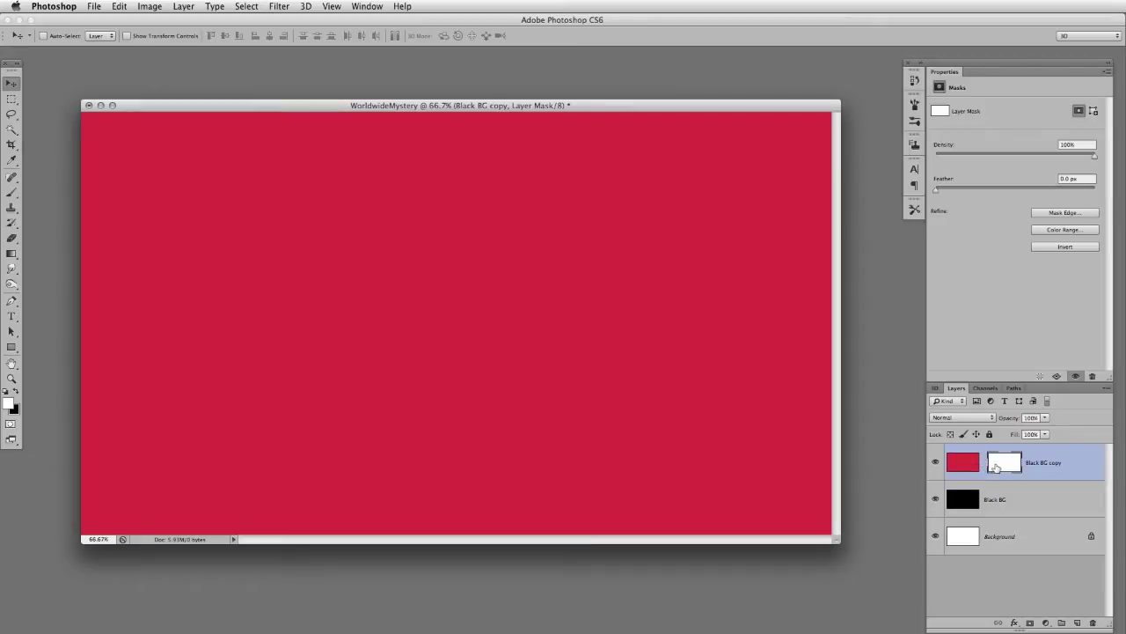
key("super+i")
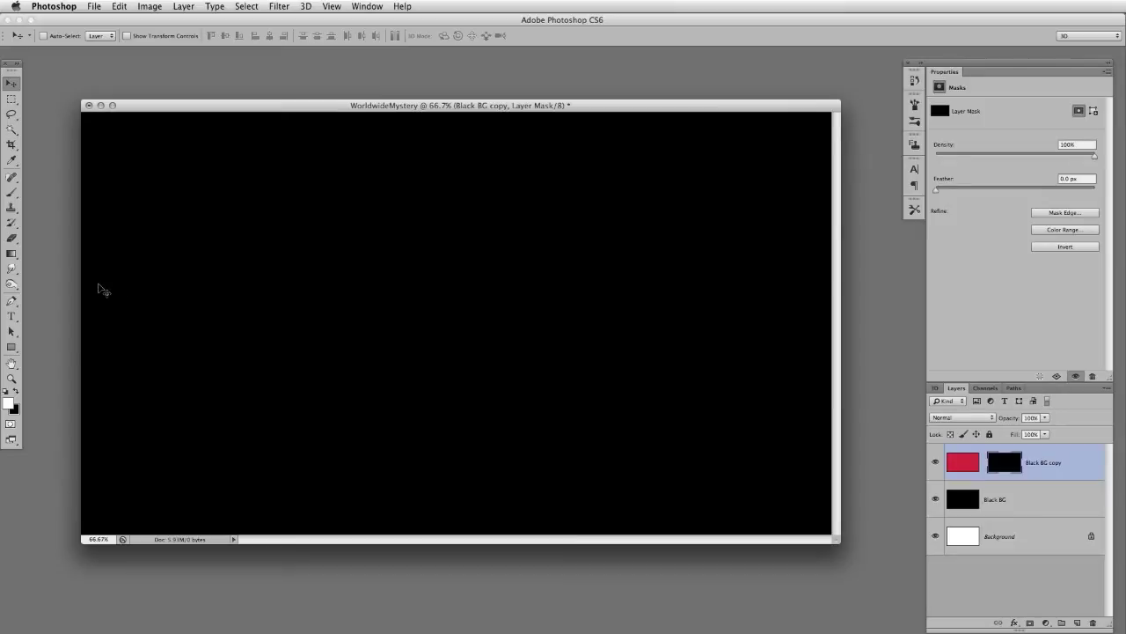
key("b")
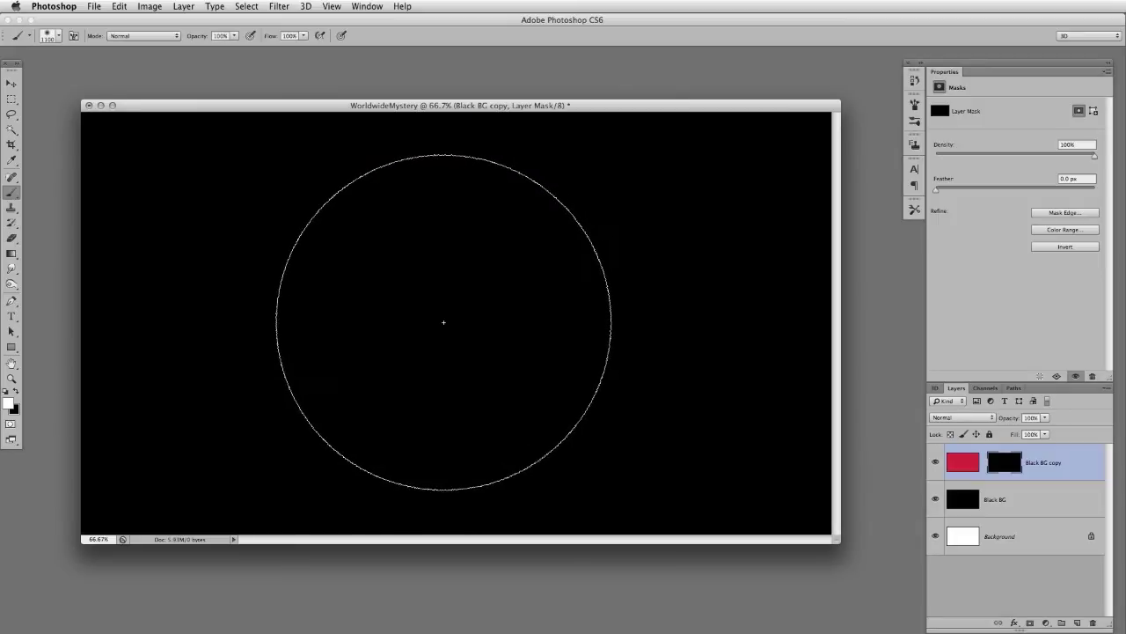
key("bracketleft")
key("bracketleft")
key("bracketleft")
key("bracketright")
key("bracketright")
key("bracketright")
key("bracketright")
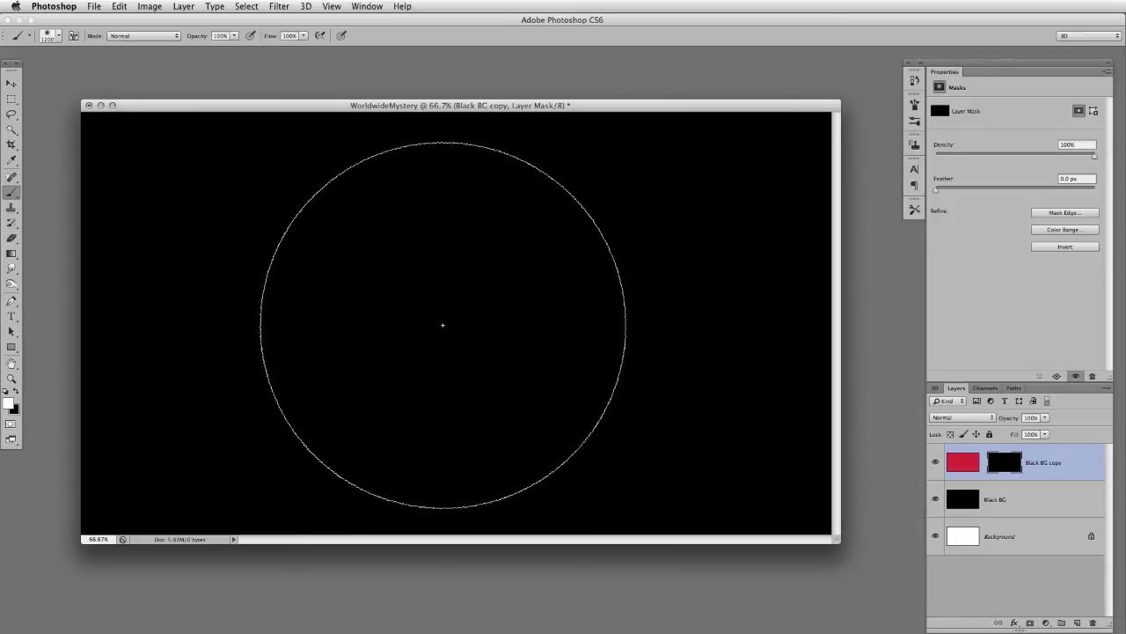
left_click(440, 320)
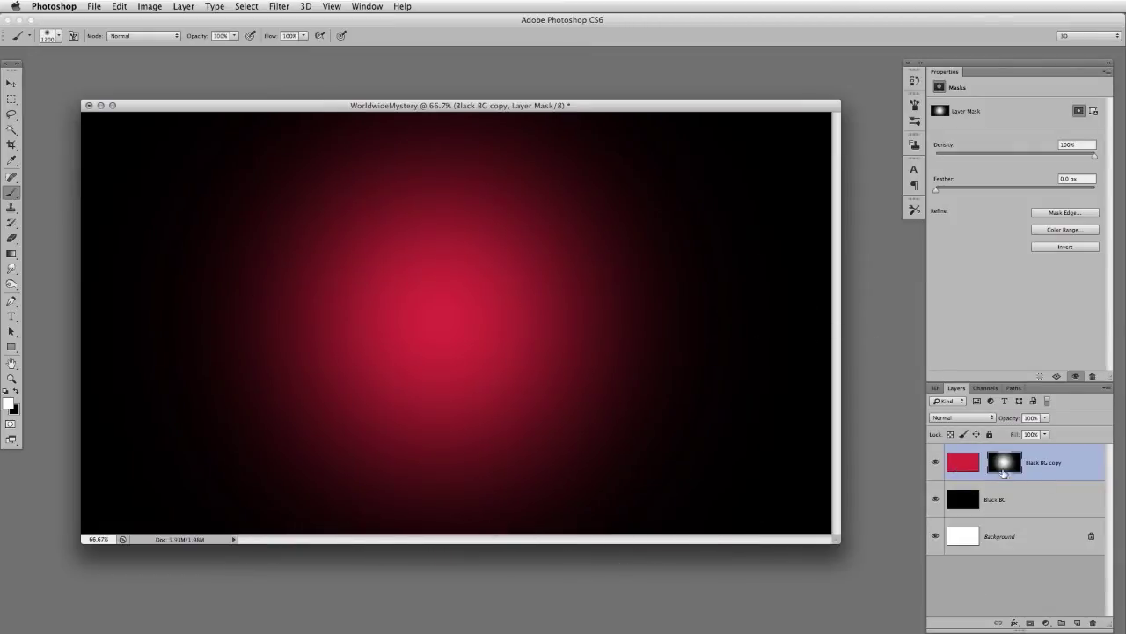
Duplicate the red glow layer and name the two layers Colored BG and Floor
left_click(1064, 471)
key("super+j")
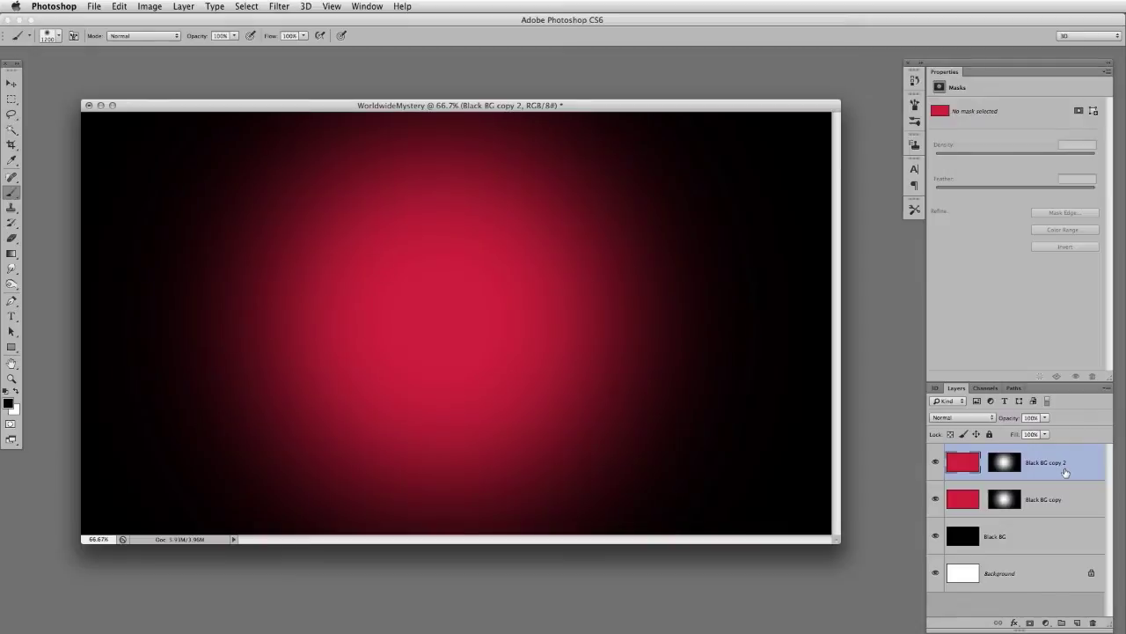
double_click(1036, 500)
type("Colored BG")
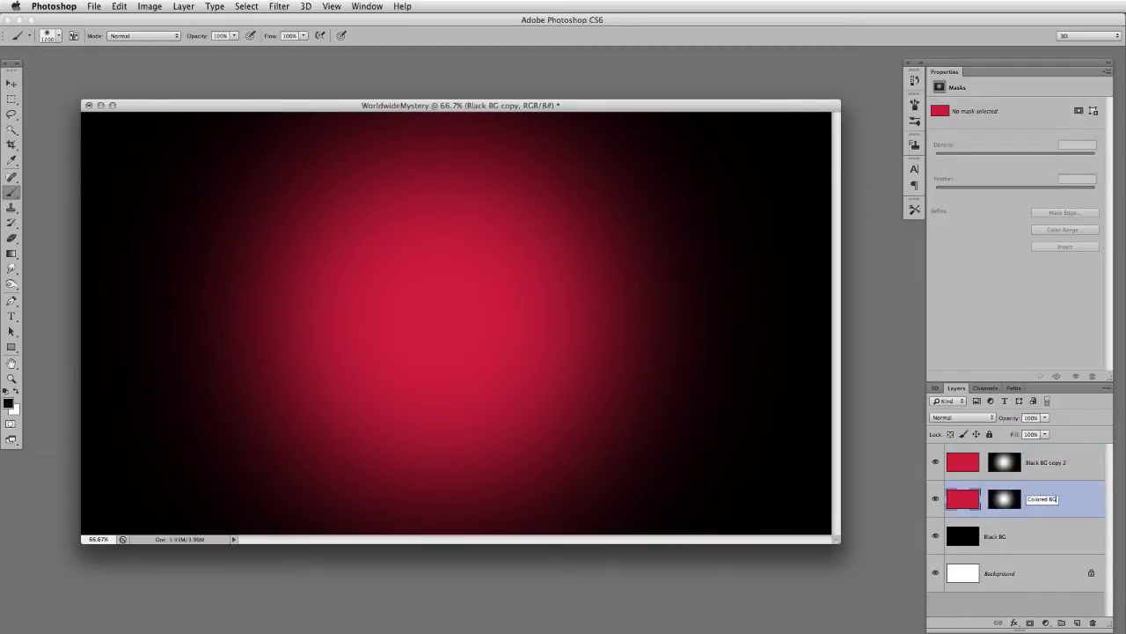
key("Return")
double_click(1037, 463)
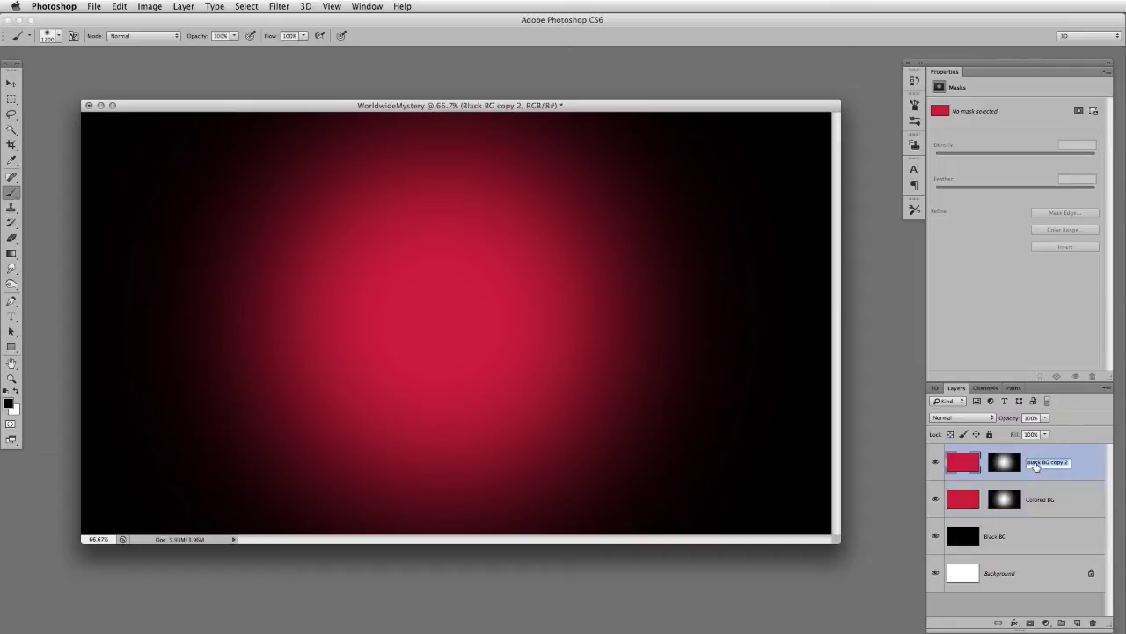
type("Floor")
key("Return")
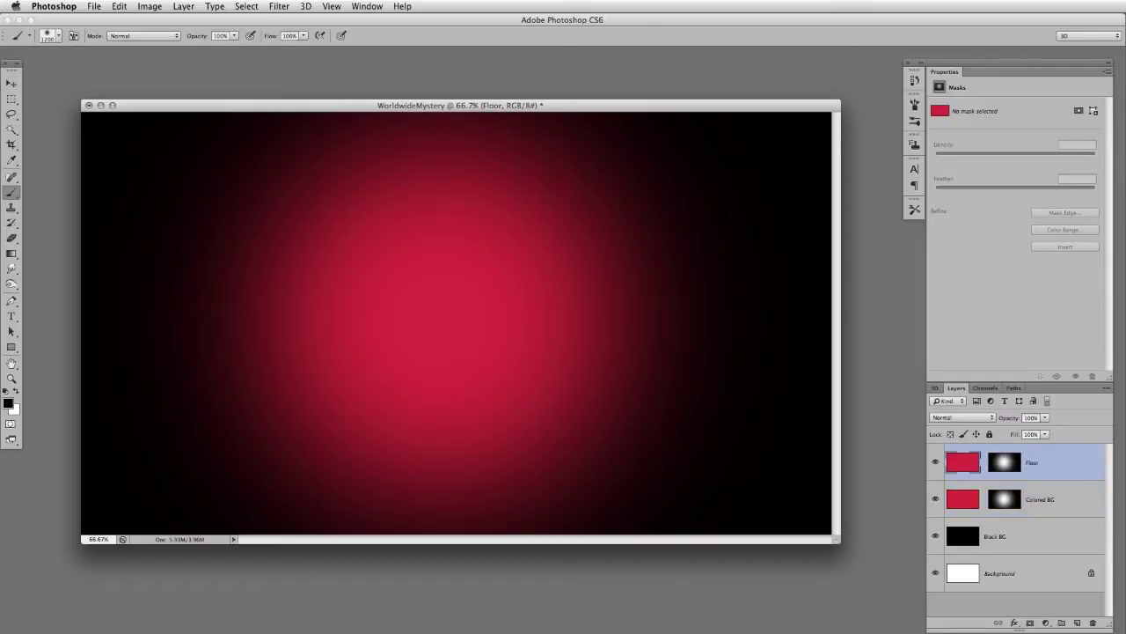
Unlink Floor's mask and drag Floor's glow downward
left_click(984, 462)
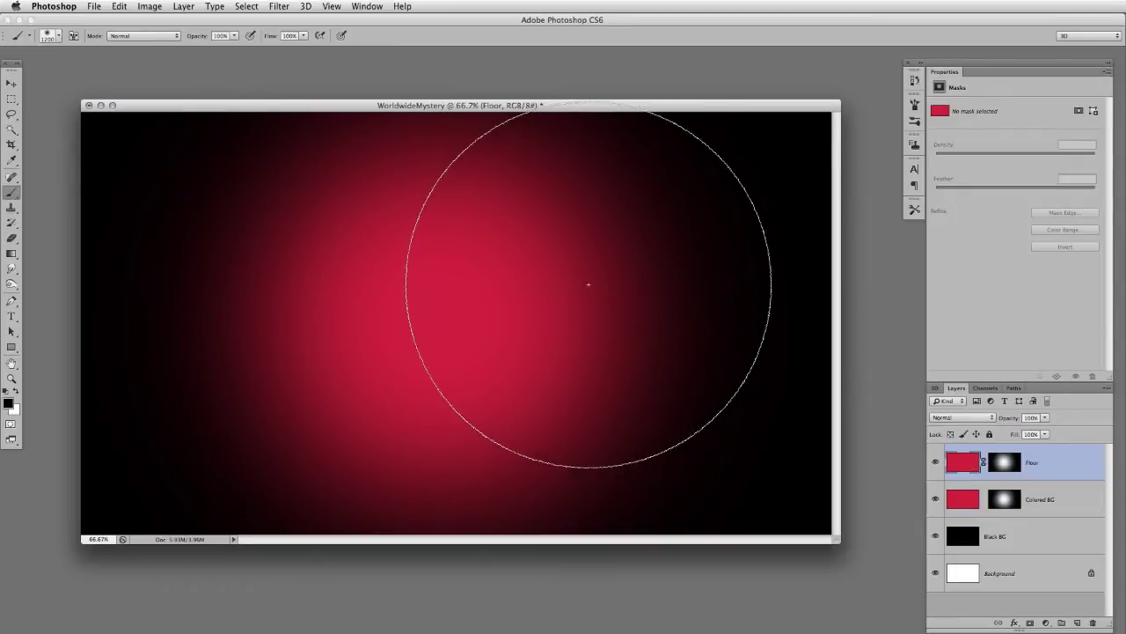
key("v")
left_click_drag(457, 224, 451, 469)
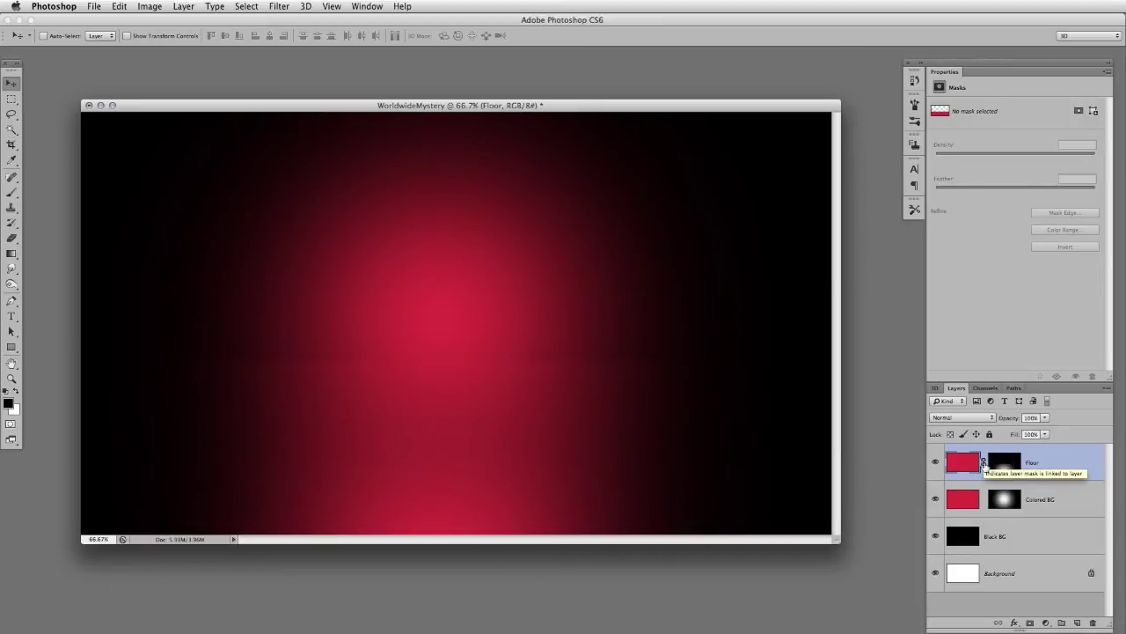
Drag the Floor mask to form a red floor band below a horizon near the centre
left_click(1003, 464)
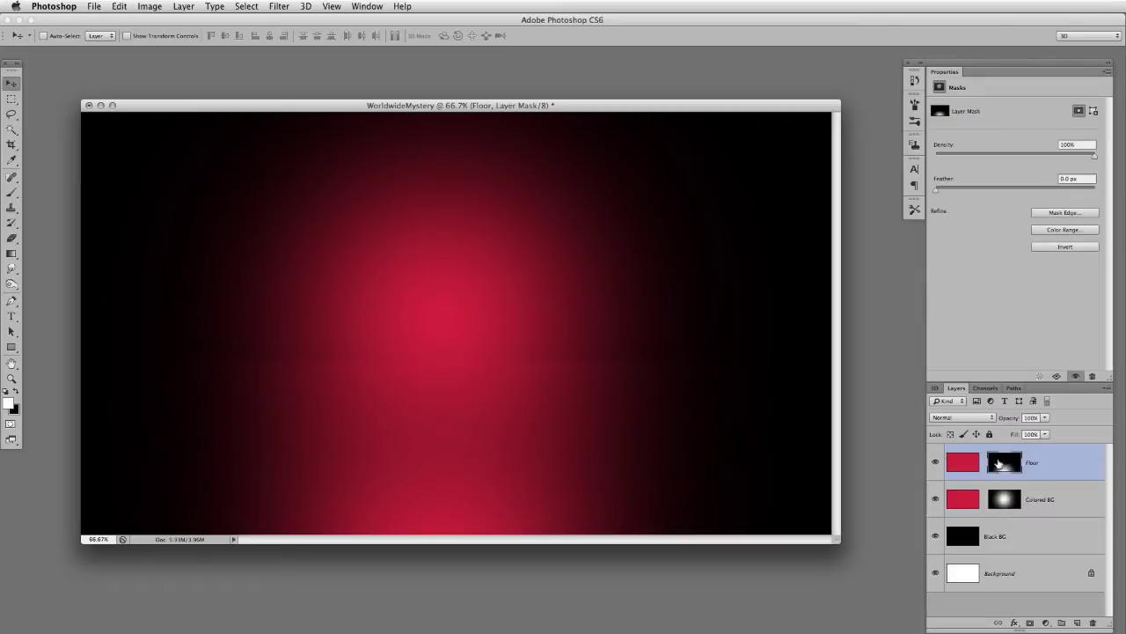
left_click_drag(440, 486, 437, 324)
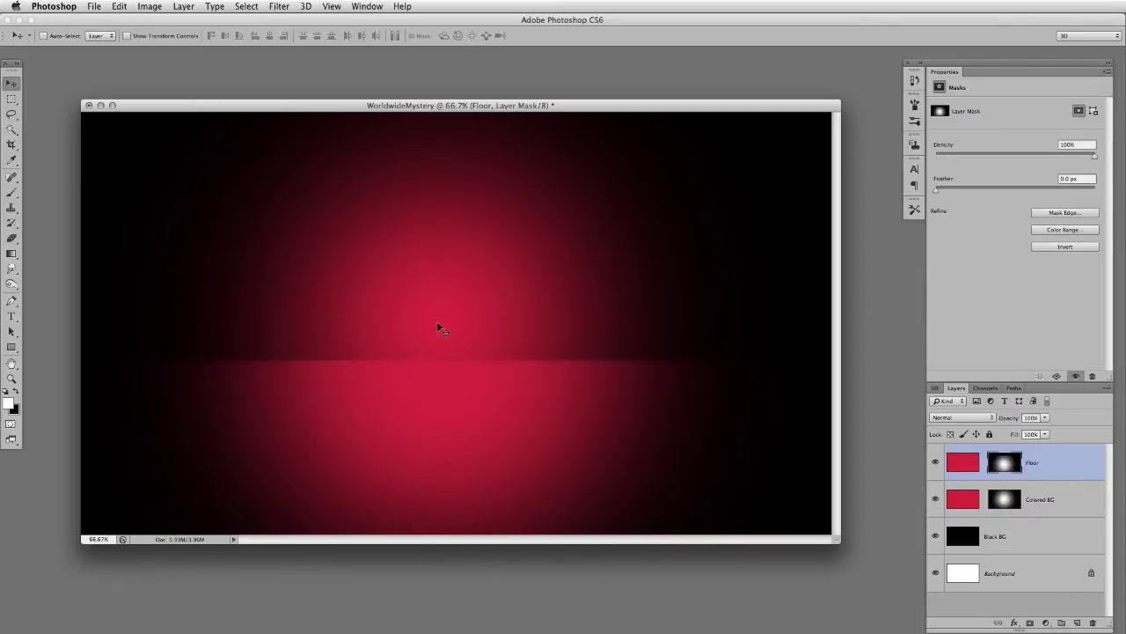
mouse_move(477, 468)
left_mouse_down()
mouse_move(481, 390)
mouse_move(473, 483)
mouse_move(483, 431)
mouse_move(484, 480)
mouse_move(484, 409)
mouse_move(496, 482)
mouse_move(496, 467)
left_mouse_up()
left_click(12, 317)
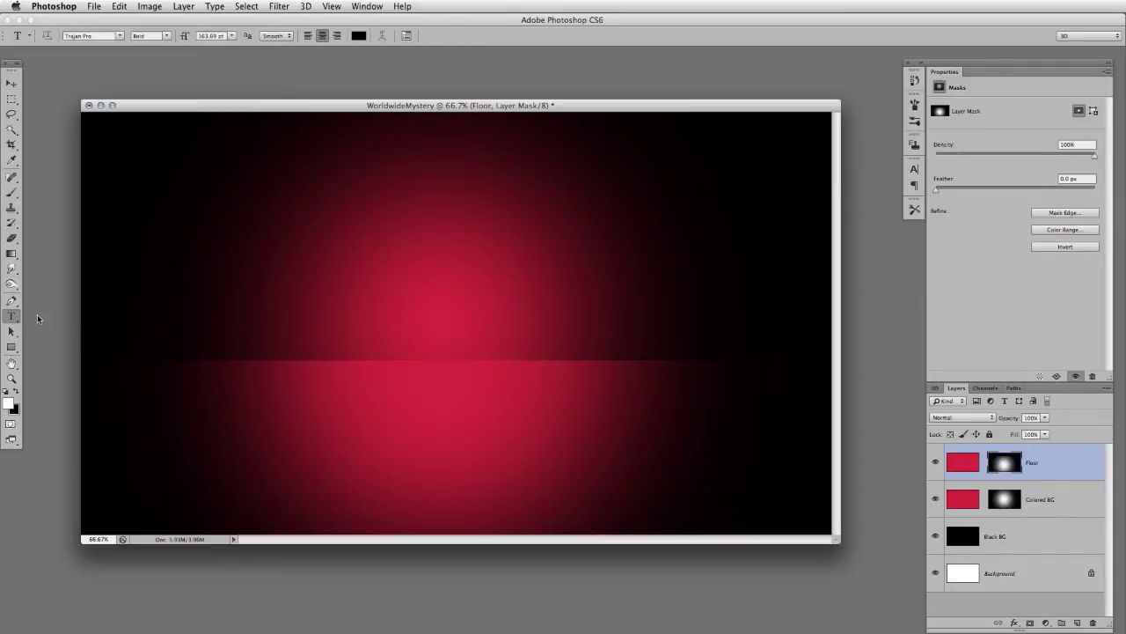
Type the two-line title 'WORLDWIDE MYSTERIES' and move it up above the horizon
left_click(429, 356)
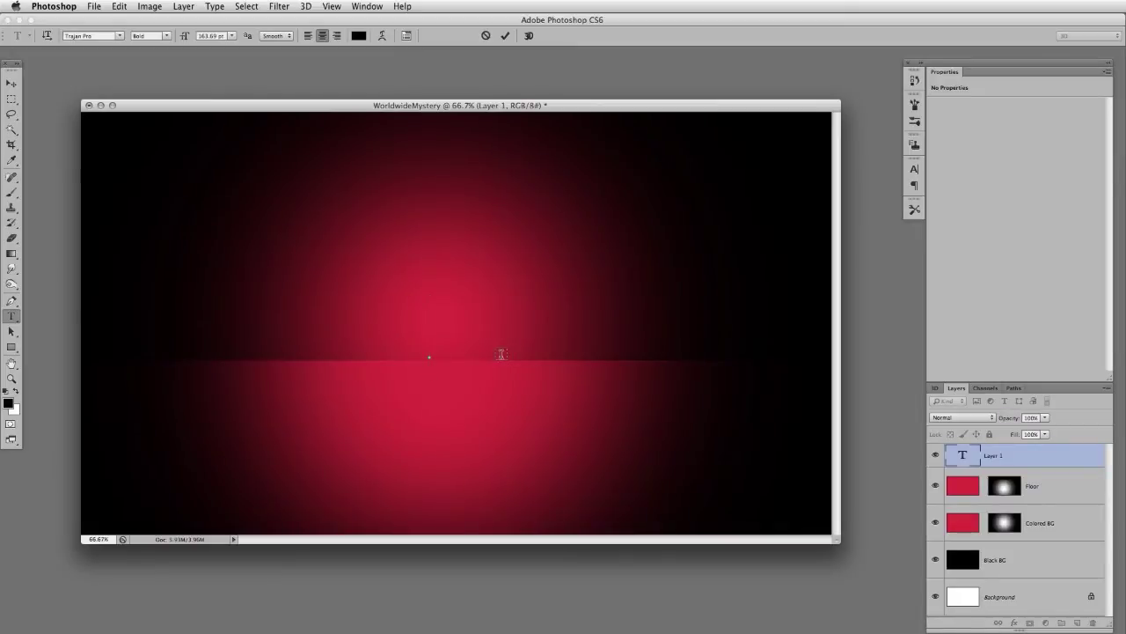
type("WOL")
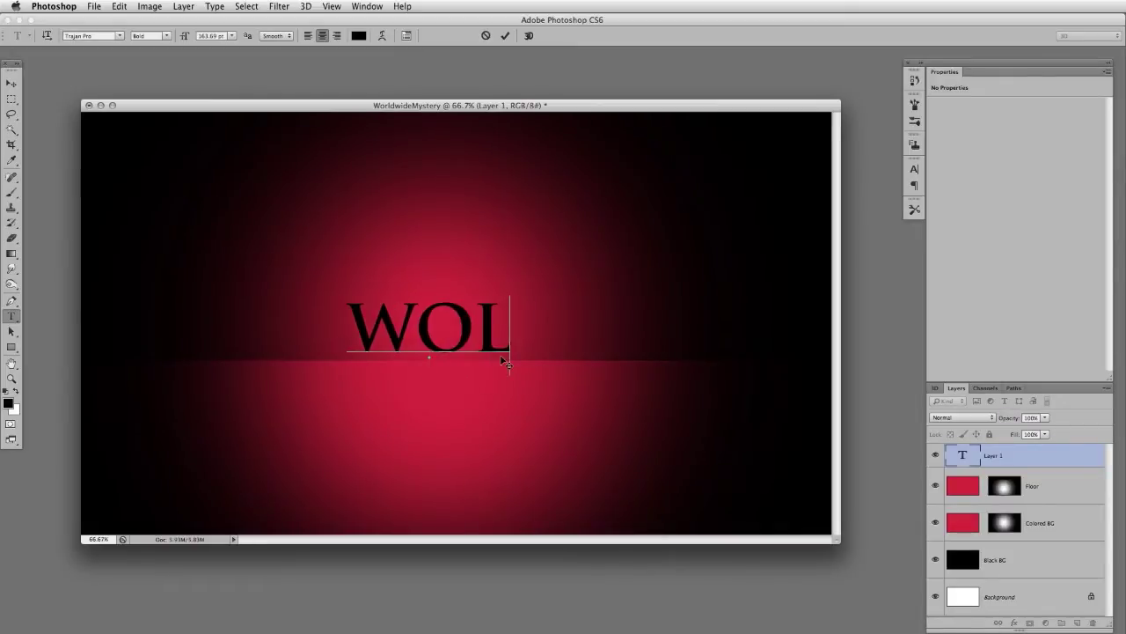
key("BackSpace")
type("RLDWIDE")
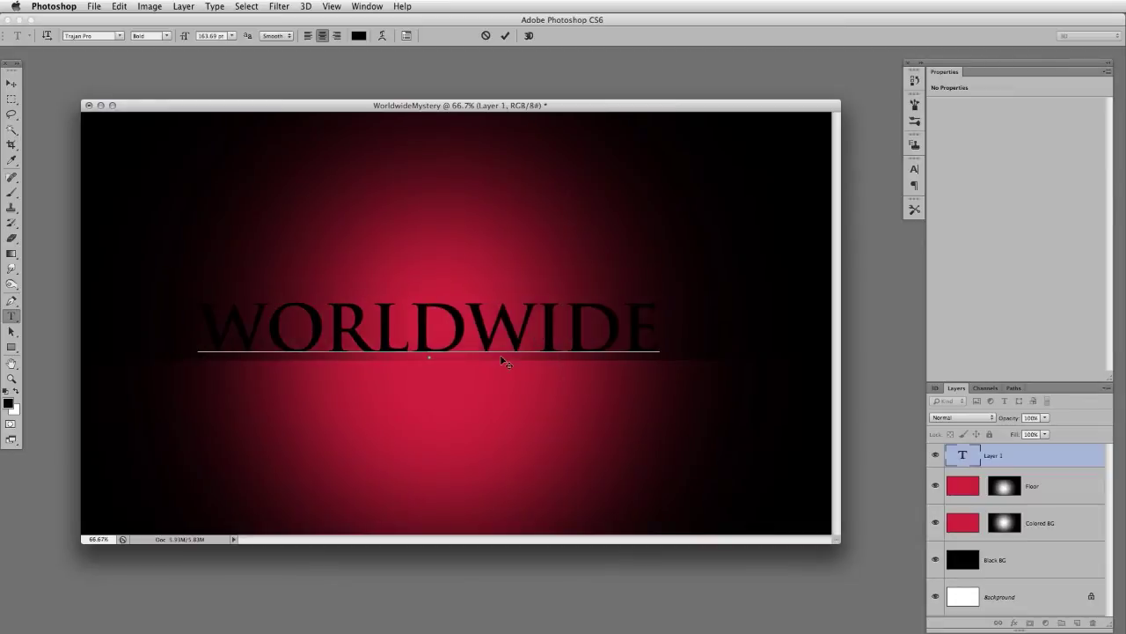
key("Return")
type("MYS")
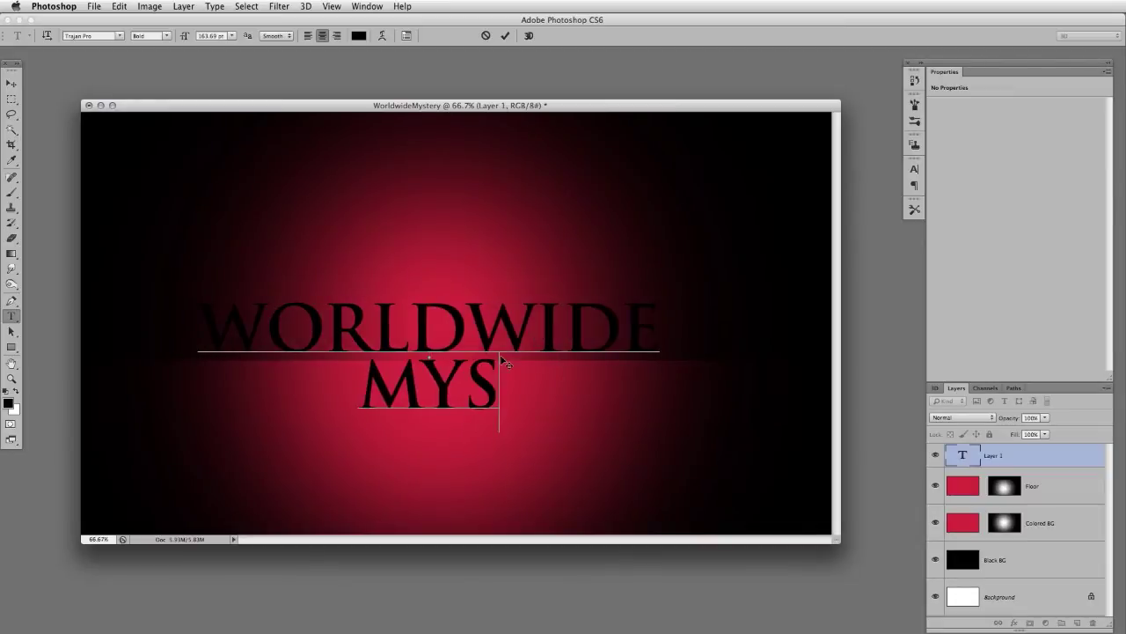
type("TERIES")
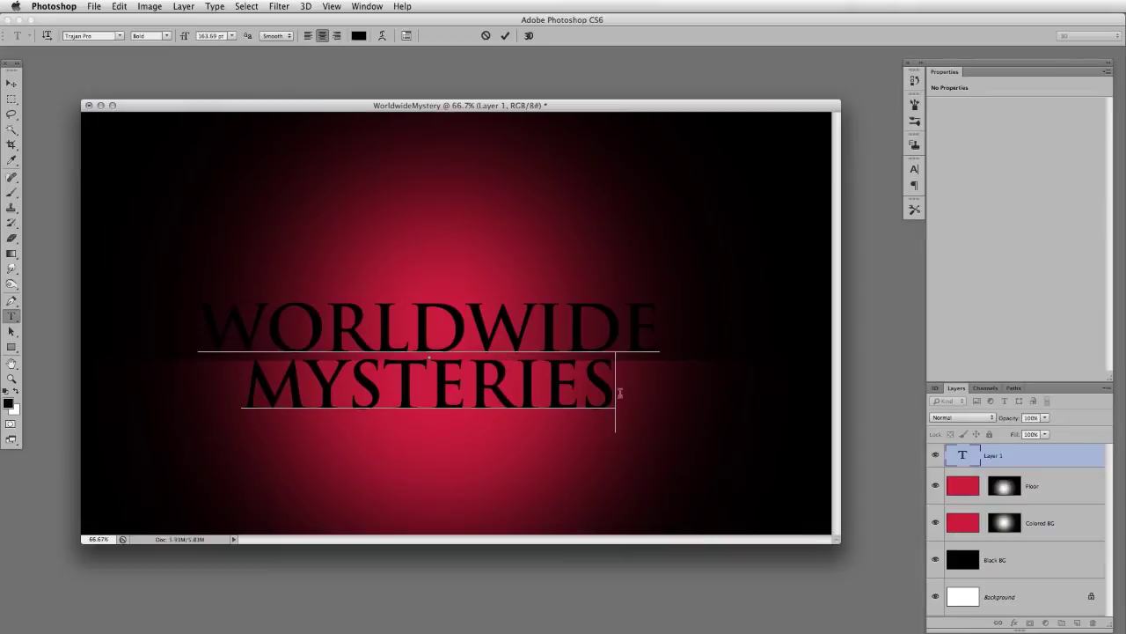
left_click_drag(616, 387, 202, 328)
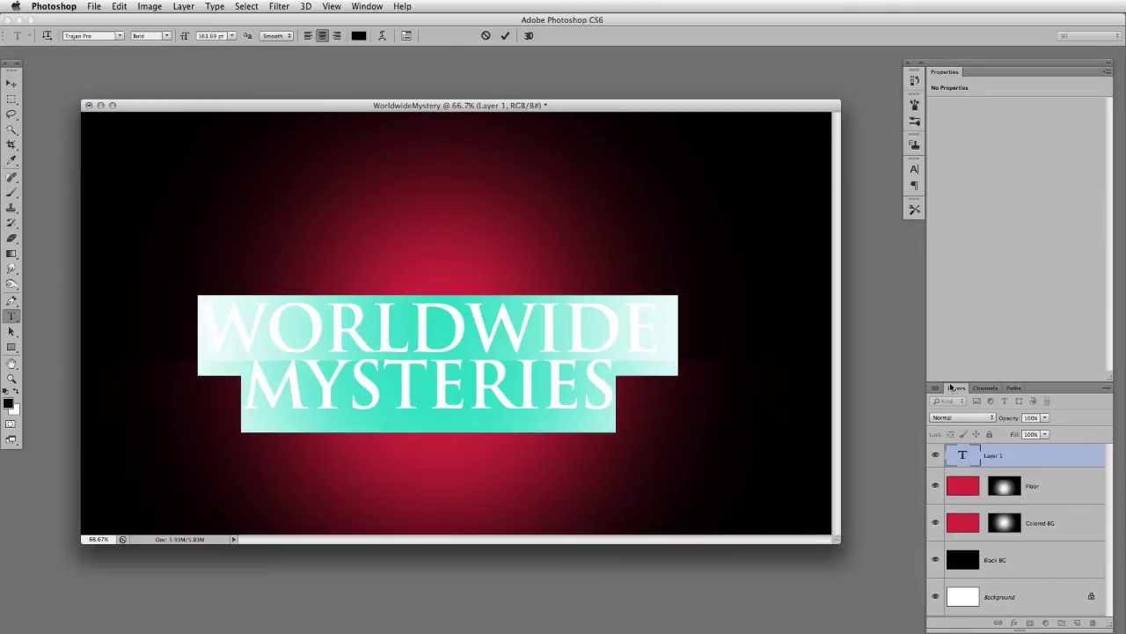
left_click(11, 83)
left_click_drag(517, 344, 516, 296)
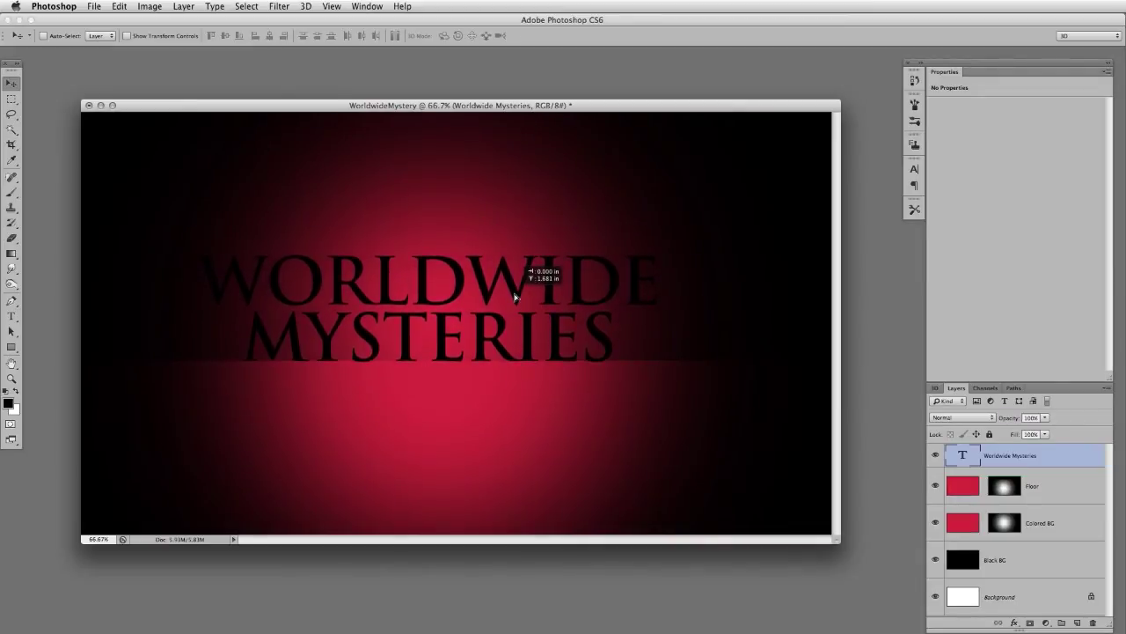
Scale the title down proportionally to about 84%
key("shift+Right")
key("shift+Right")
key("shift+Right")
key("shift+Right")
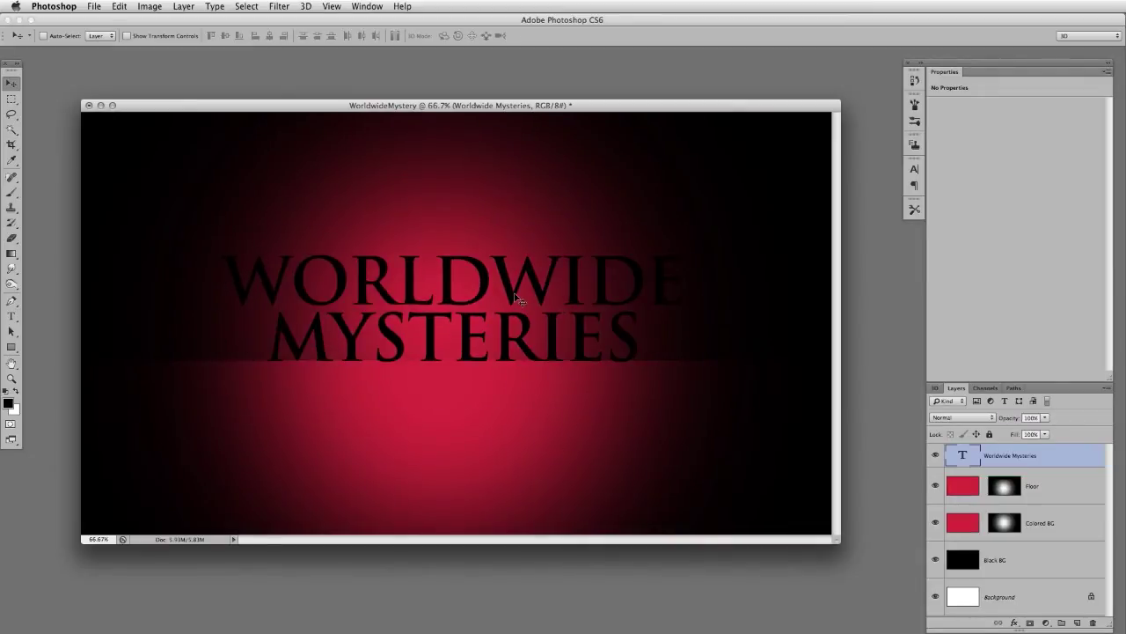
key("super+t")
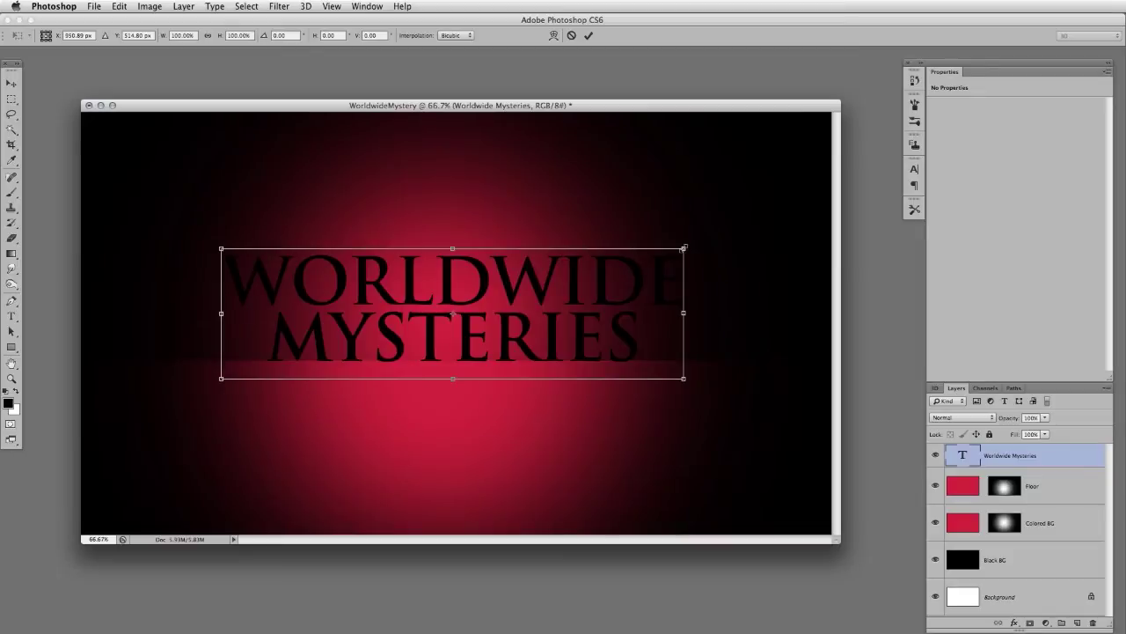
left_click_drag(683, 248, 648, 260)
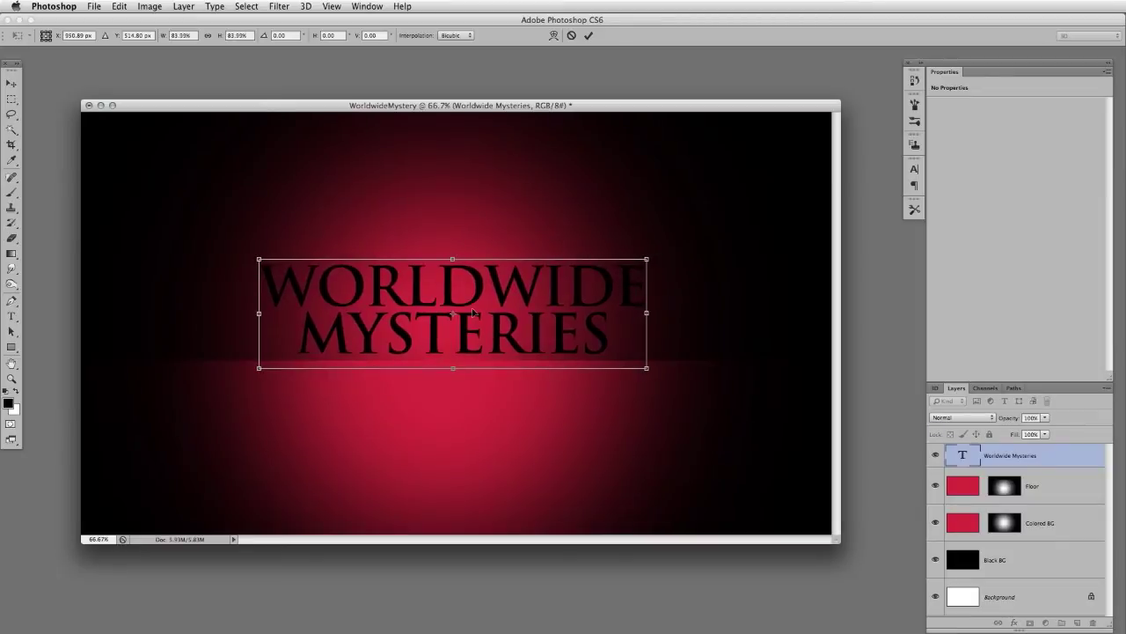
left_click_drag(474, 313, 476, 318)
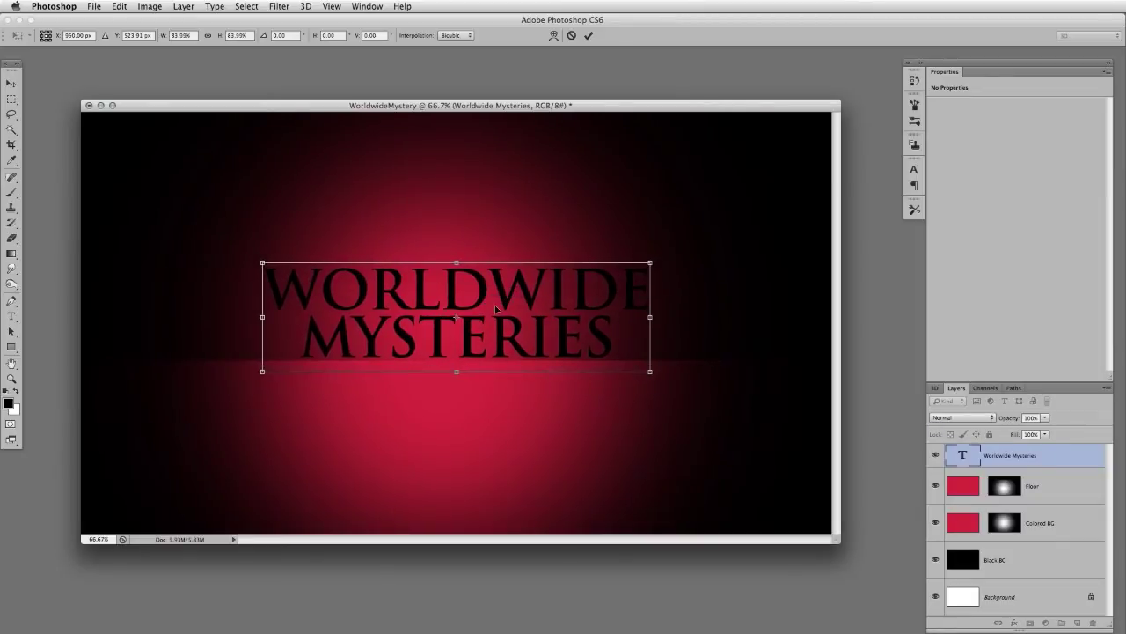
key("Return")
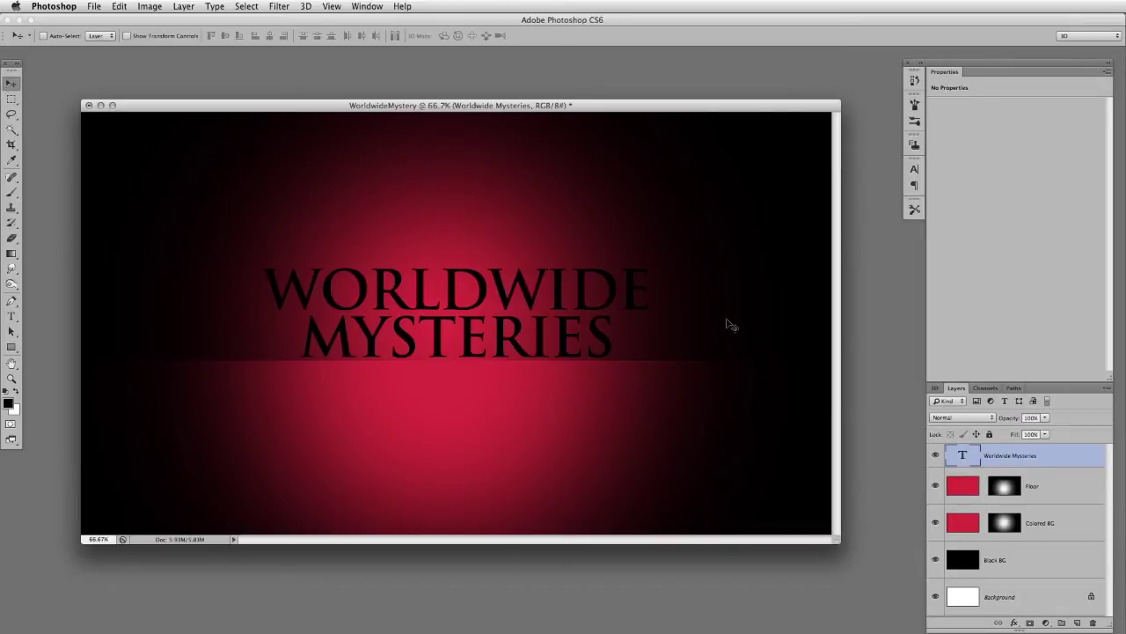
Center the title horizontally on the canvas using the Background layer
left_click(1039, 599, "super")
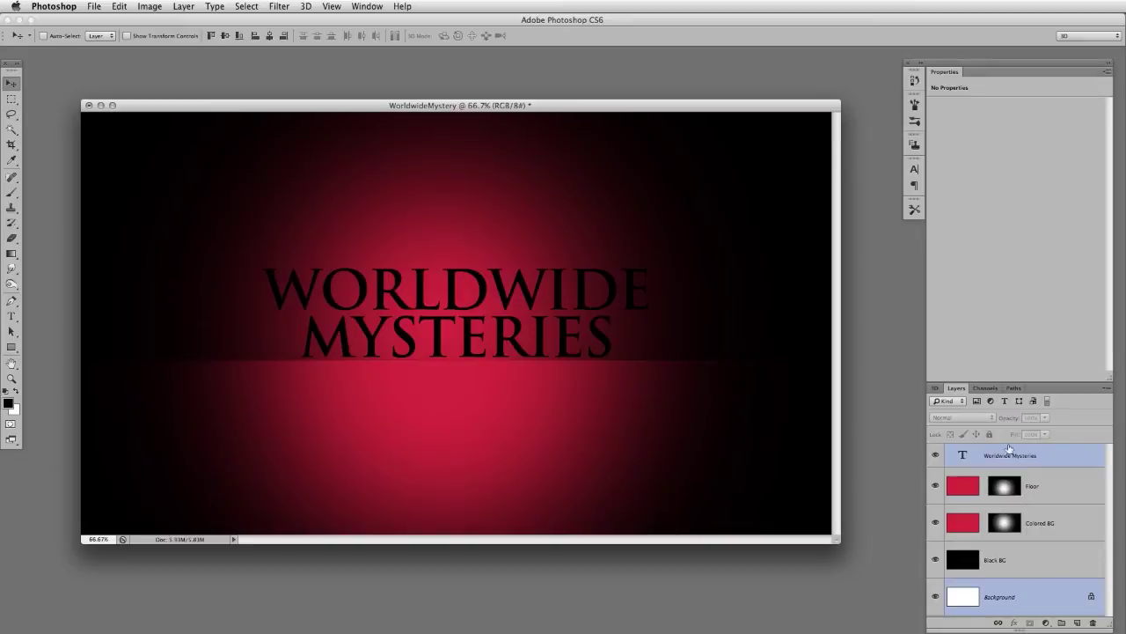
left_click(269, 37)
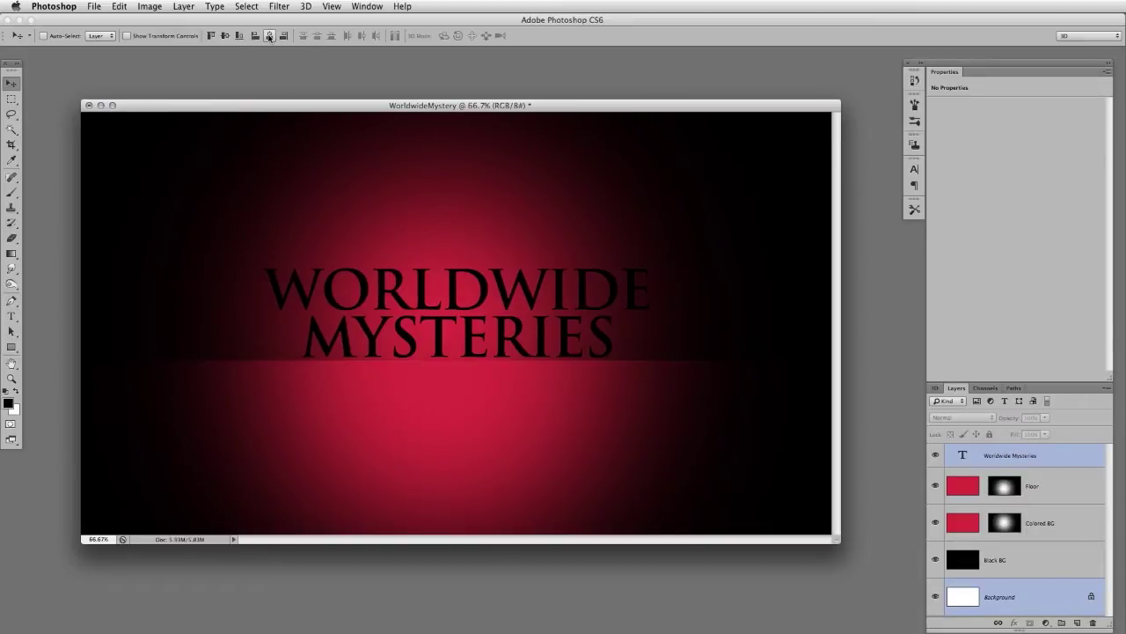
double_click(963, 455)
Select WORLDWIDE and reduce its font size to 103.88 pt
left_click(652, 286)
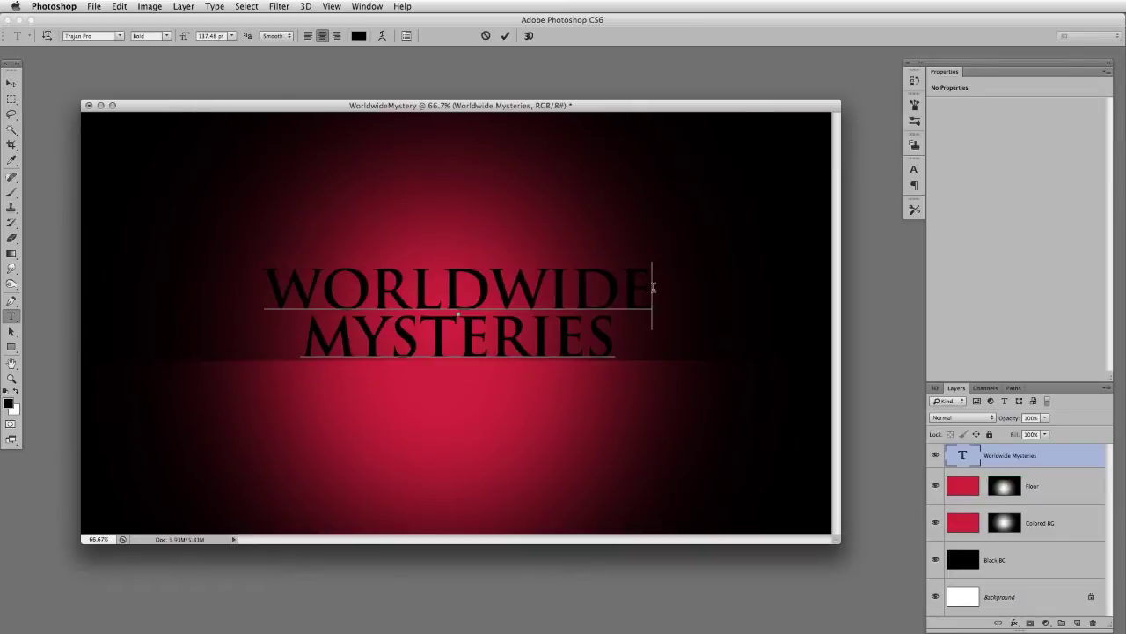
left_click_drag(653, 286, 260, 286)
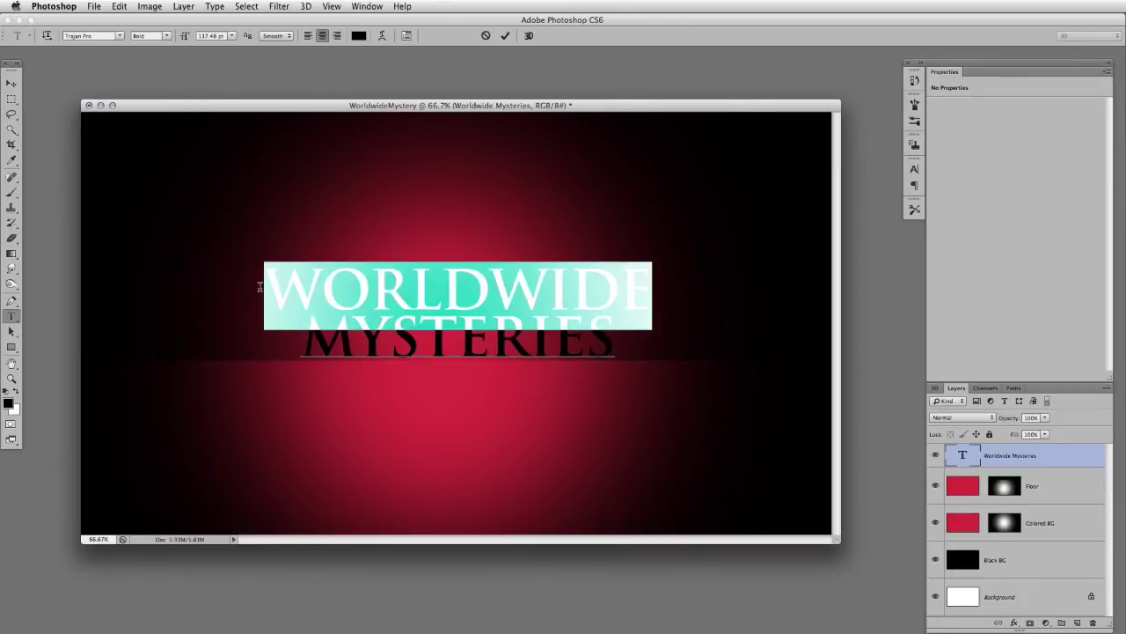
key("super")
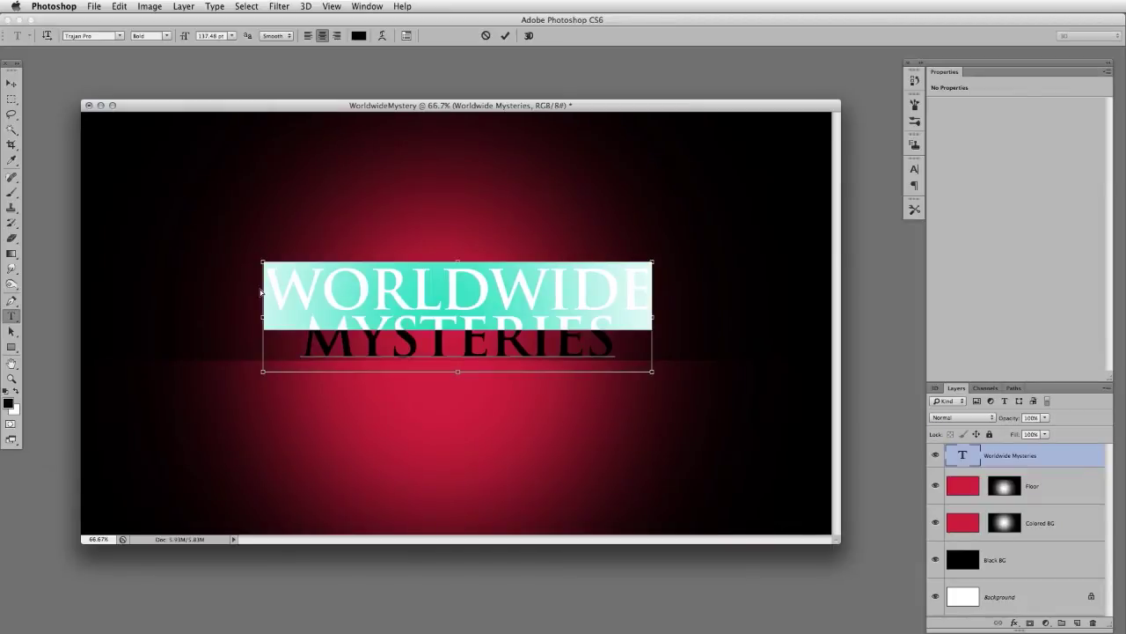
key("super+shift+comma")
key("super+shift+comma")
key("super+shift+comma")
key("super+shift+comma")
key("super+shift+comma")
key("super+shift+comma")
key("super+shift+comma")
key("super+shift+comma")
key("super+shift+comma")
key("super+shift+comma")
key("super+shift+comma")
key("super+shift+comma")
key("super+shift+comma")
key("super+shift+comma")
key("super+shift+comma")
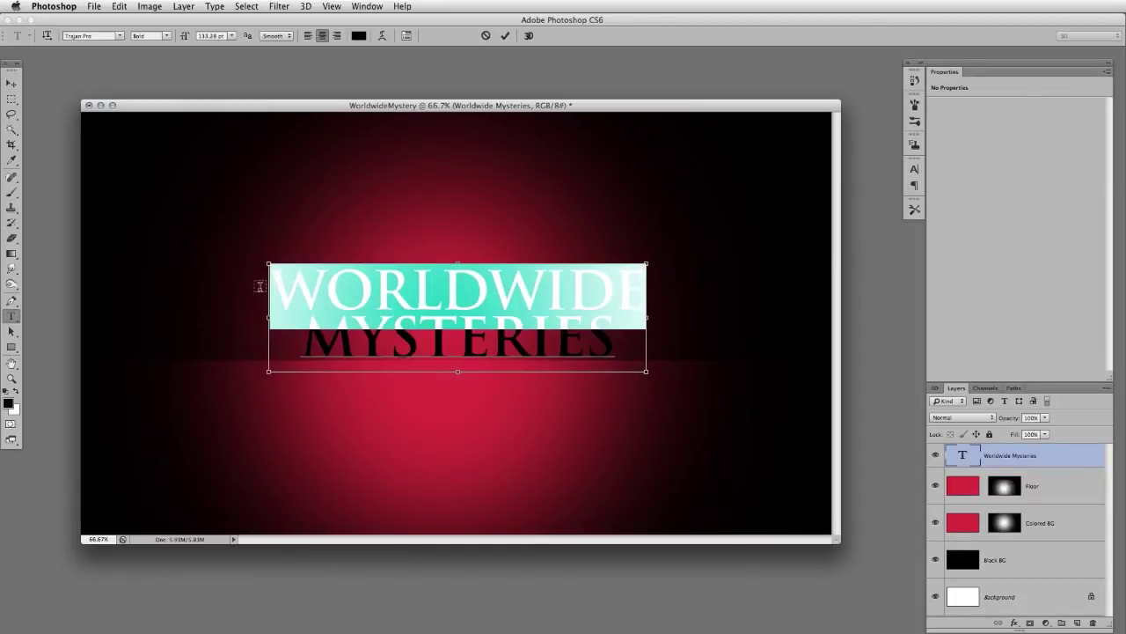
key("super+shift+period")
key("super+shift+period")
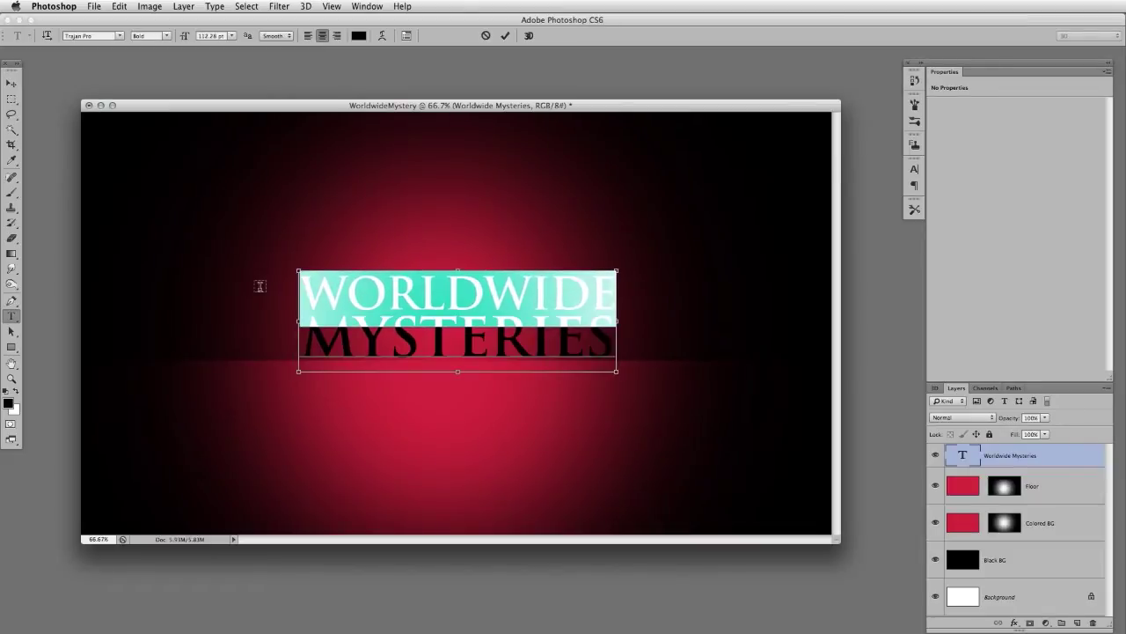
key("super+shift+comma")
key("super+shift+comma")
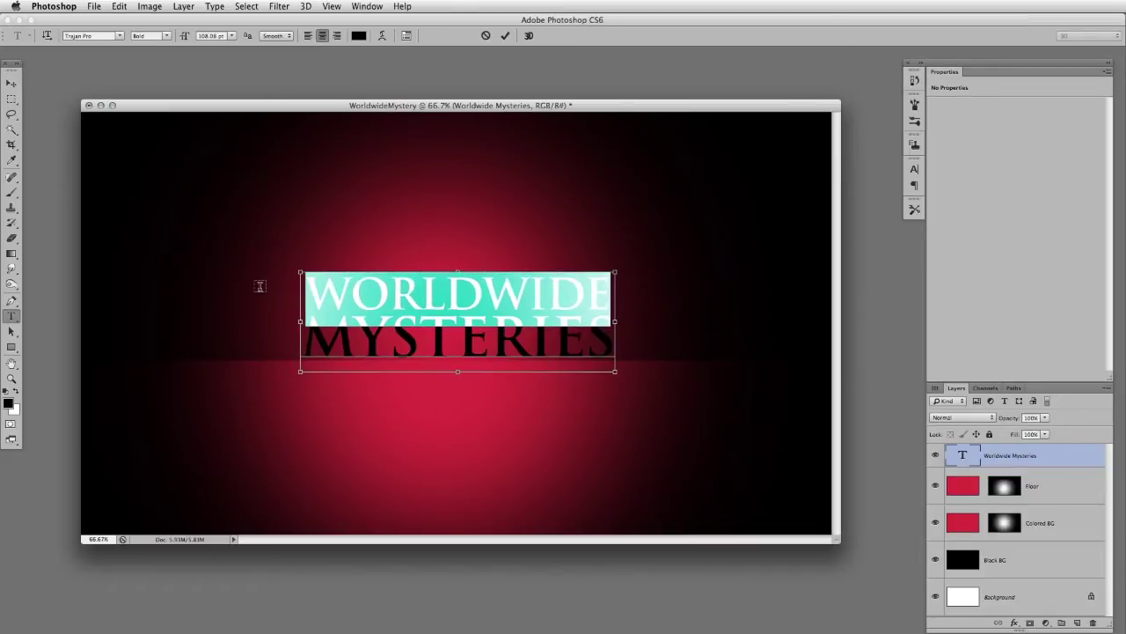
key("super+shift+comma")
key("super+shift+comma")
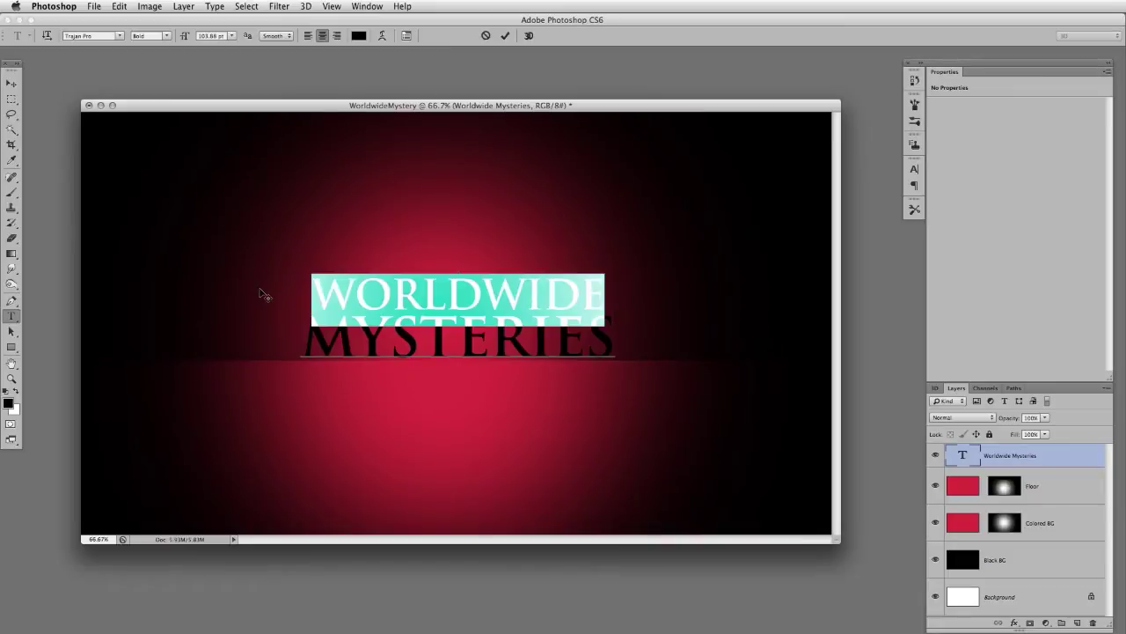
key("super+a")
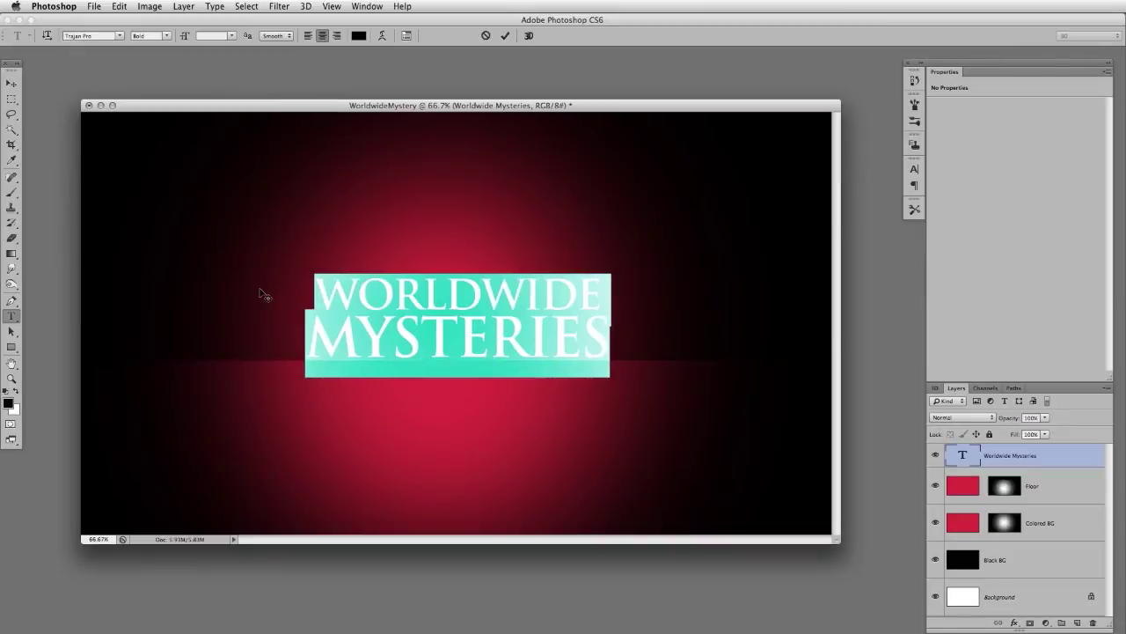
Tighten the title's overall letter tracking
key("alt+Left")
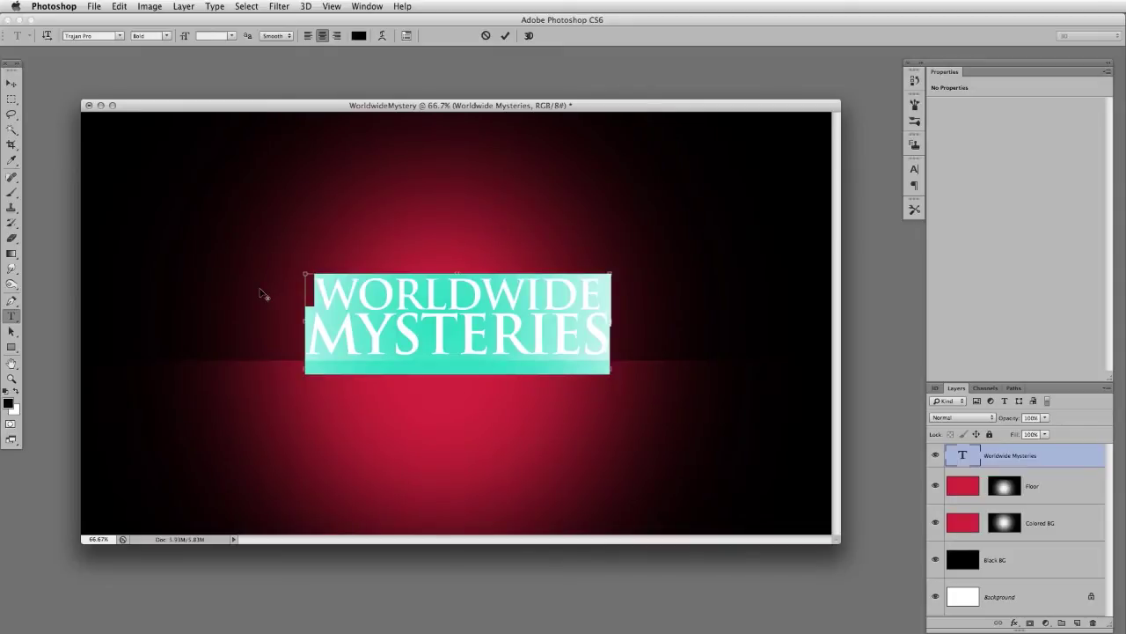
key("alt+Left")
key("alt+Right")
key("alt+Left")
key("alt+Right")
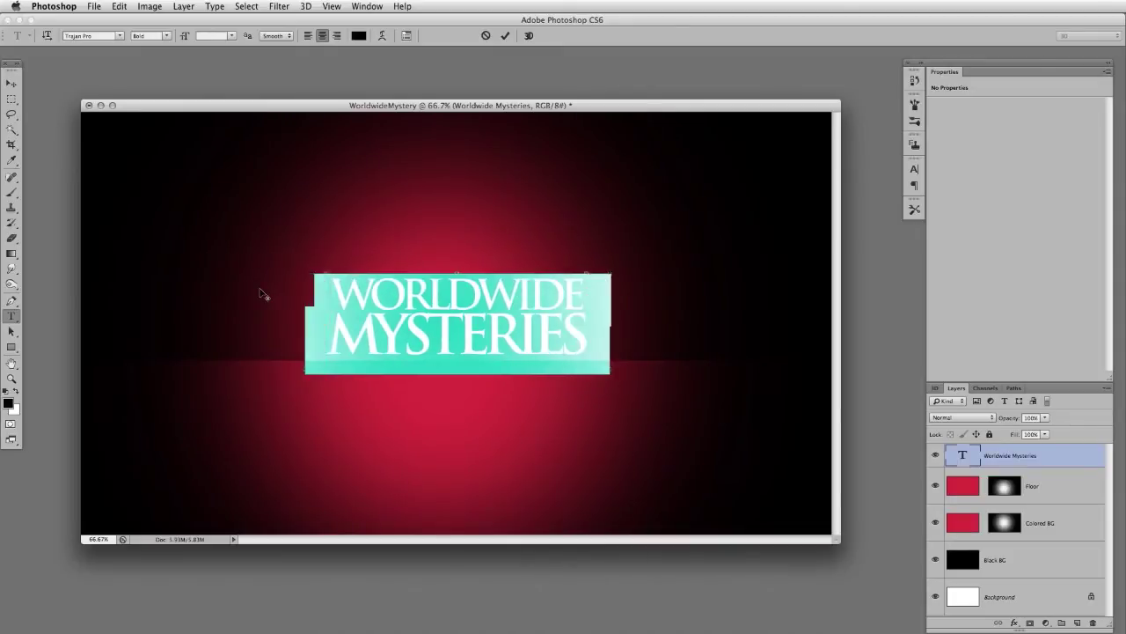
key("alt+Right")
key("alt+Left")
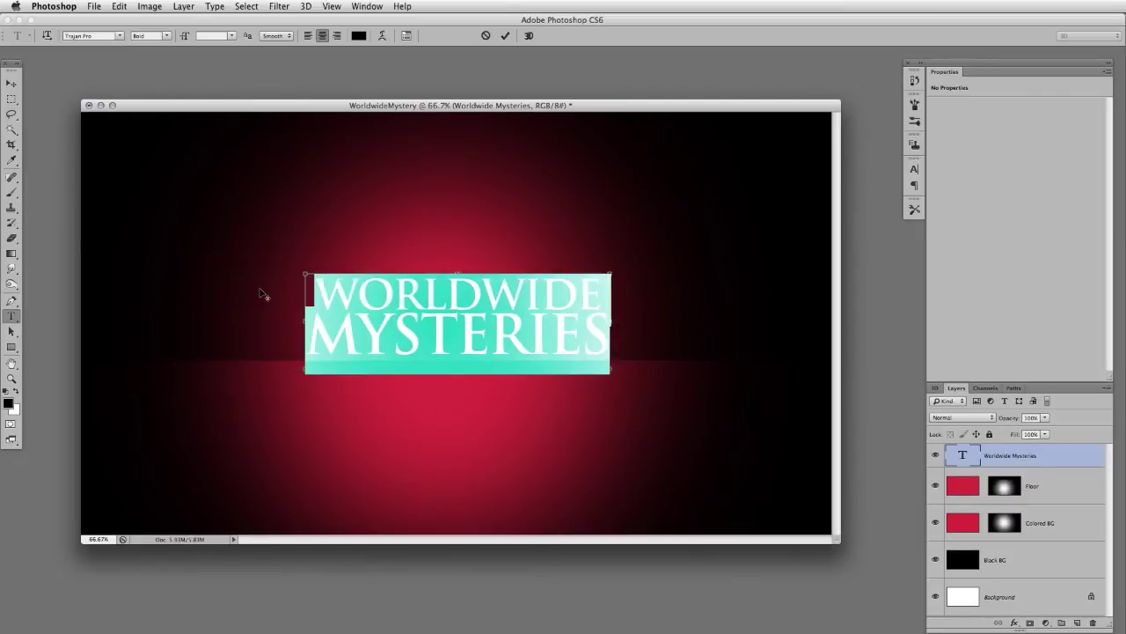
Reduce the line spacing between WORLDWIDE and MYSTERIES
key("alt+Up")
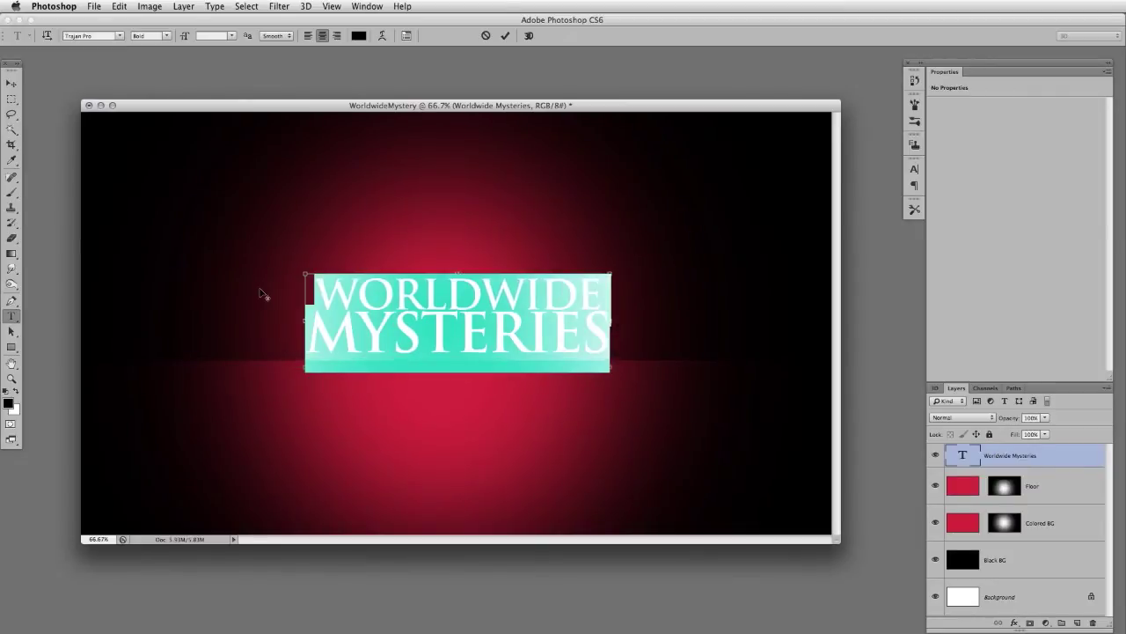
key("alt+Up")
key("alt+Down")
key("alt+Up")
key("Left")
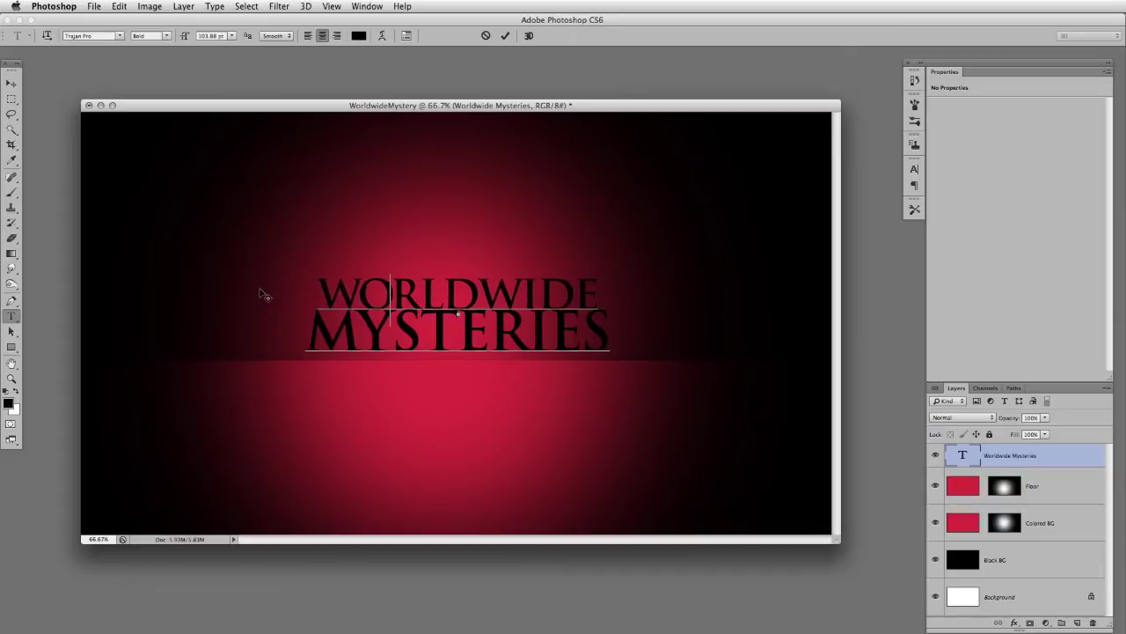
Tighten the kerning between letter pairs in WORLDWIDE
key("Right")
key("Right")
key("Right")
key("alt+Left")
key("alt+Left")
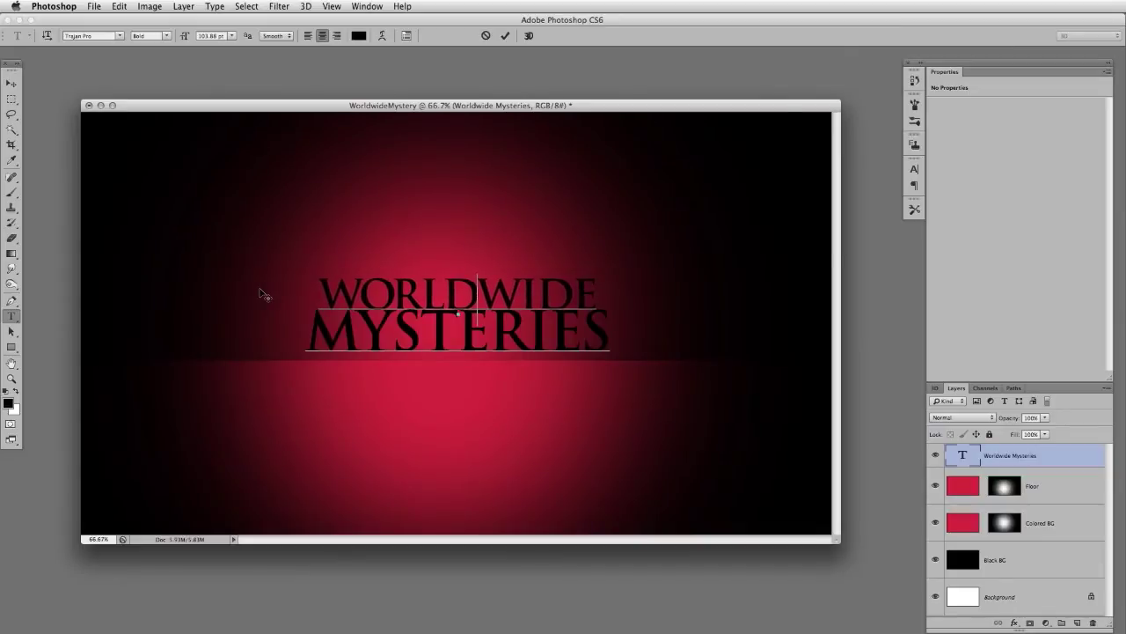
key("Right")
key("alt+Left")
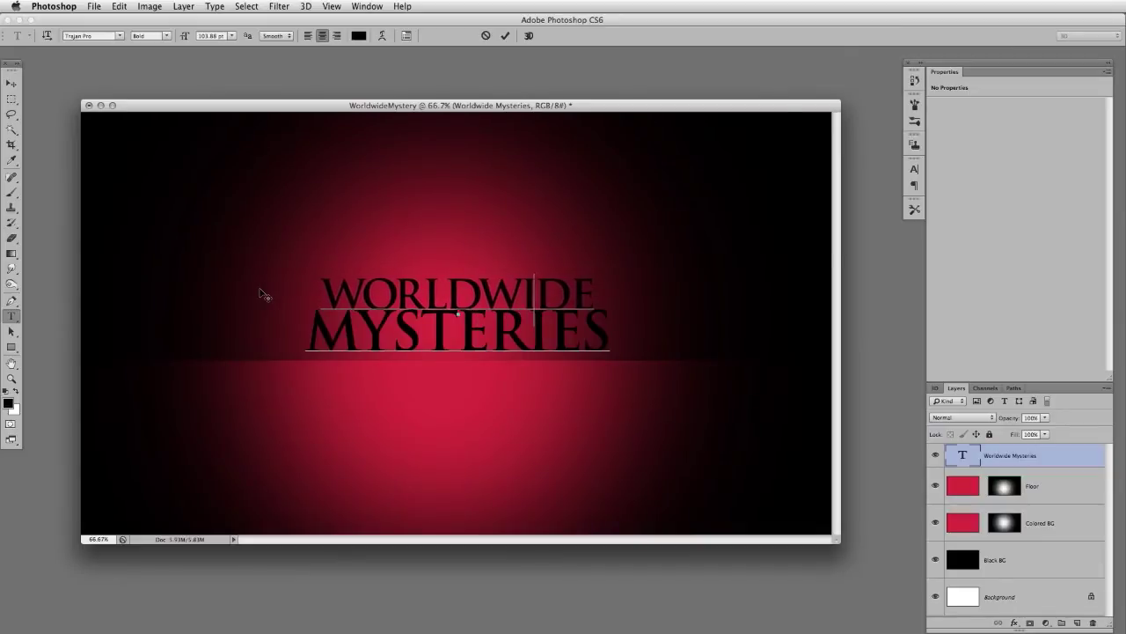
key("Right")
key("alt+Left")
key("Home")
key("Right")
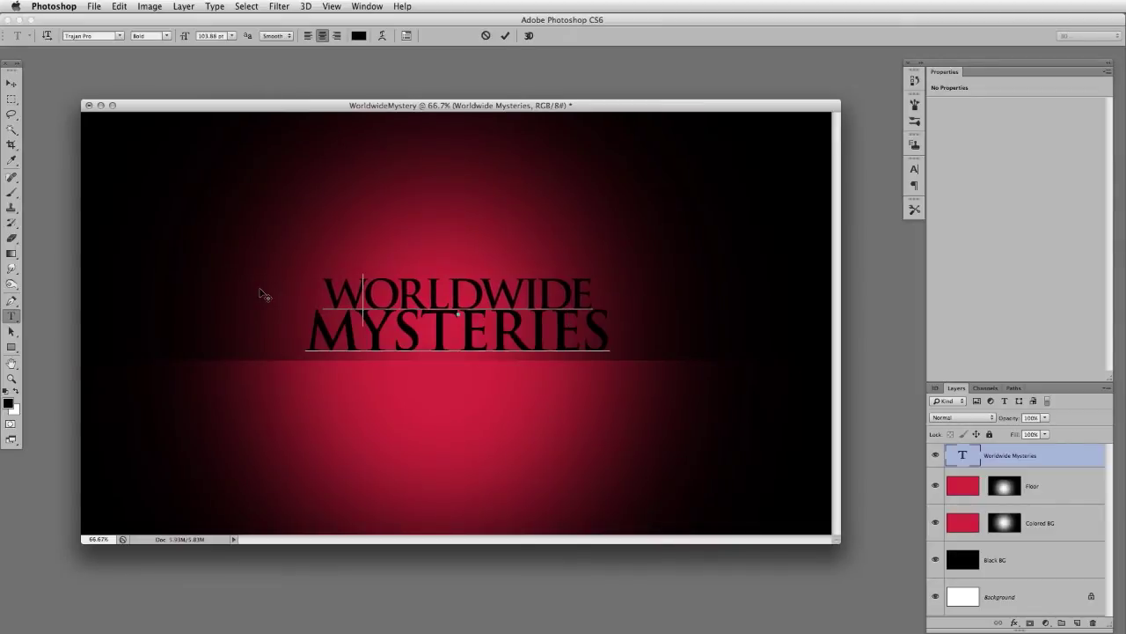
key("Left")
Tighten the kerning between letter pairs in MYSTERIES, including the E and S pair
key("Right")
key("Down")
key("alt+Left")
key("Right")
key("alt+Left")
key("Right")
key("Right")
key("Right")
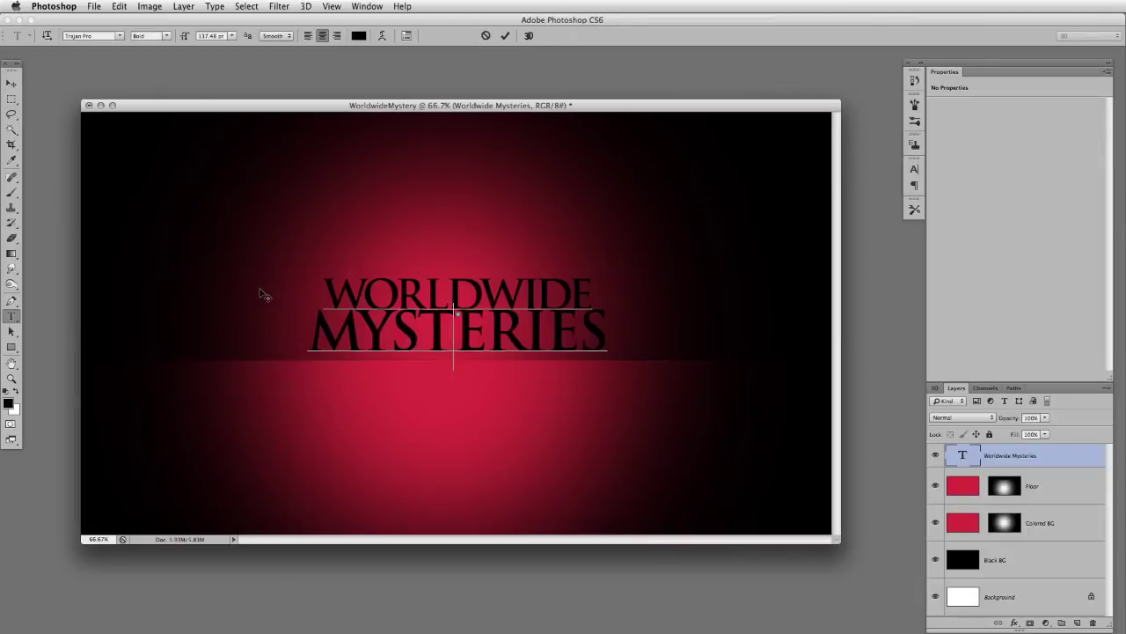
key("alt+Left")
key("Right")
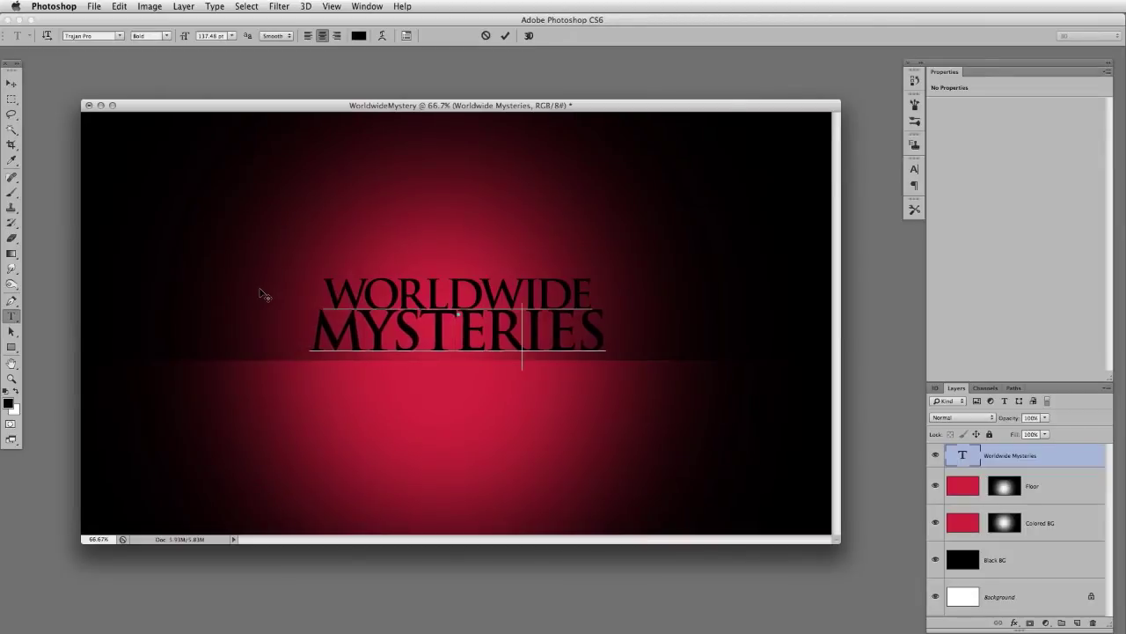
key("alt+Left")
key("Right")
key("alt+Left")
key("Right")
key("alt+Left")
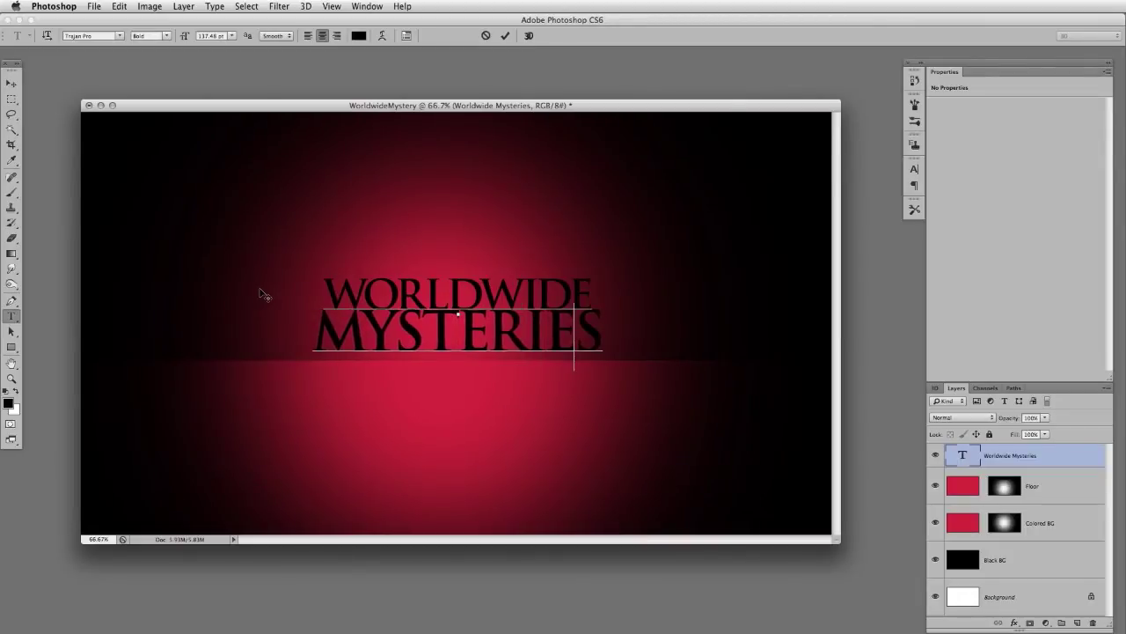
key("Left")
key("Left")
key("Left")
key("Left")
key("Left")
key("Left")
Commit the text edits and move the title about 0.2 in lower
left_click(1054, 456)
key("v")
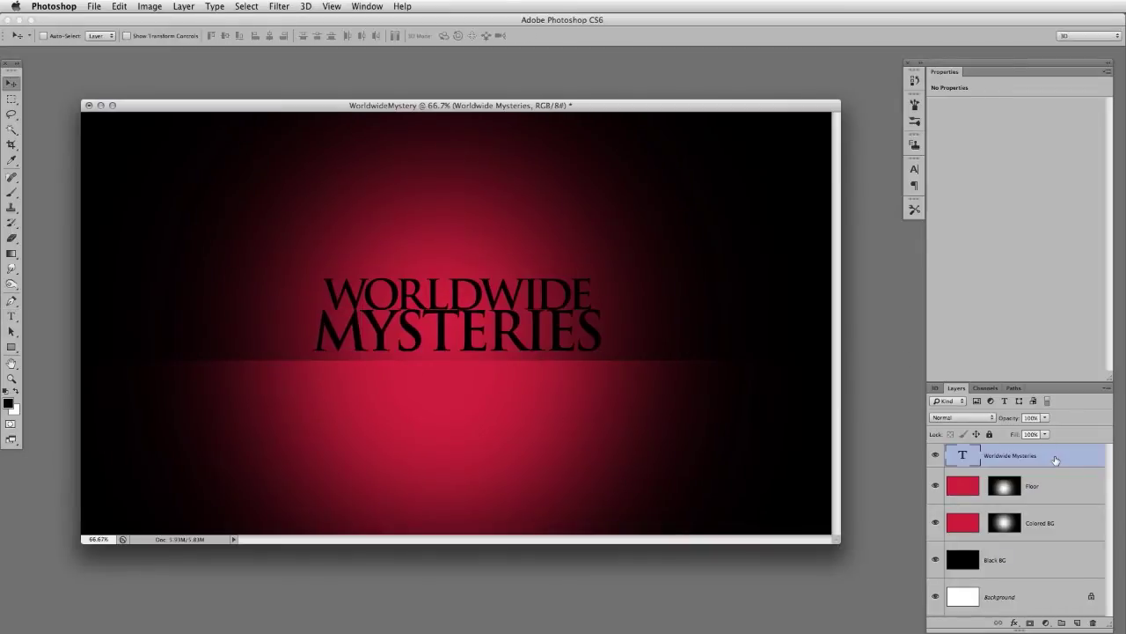
double_click(969, 452)
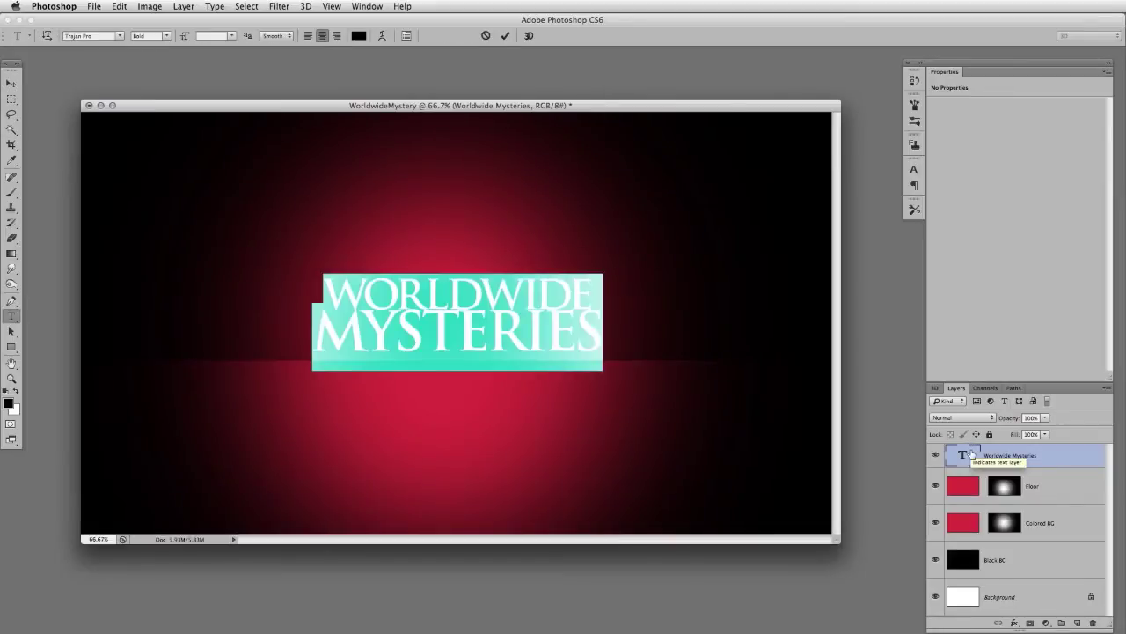
double_click(971, 454)
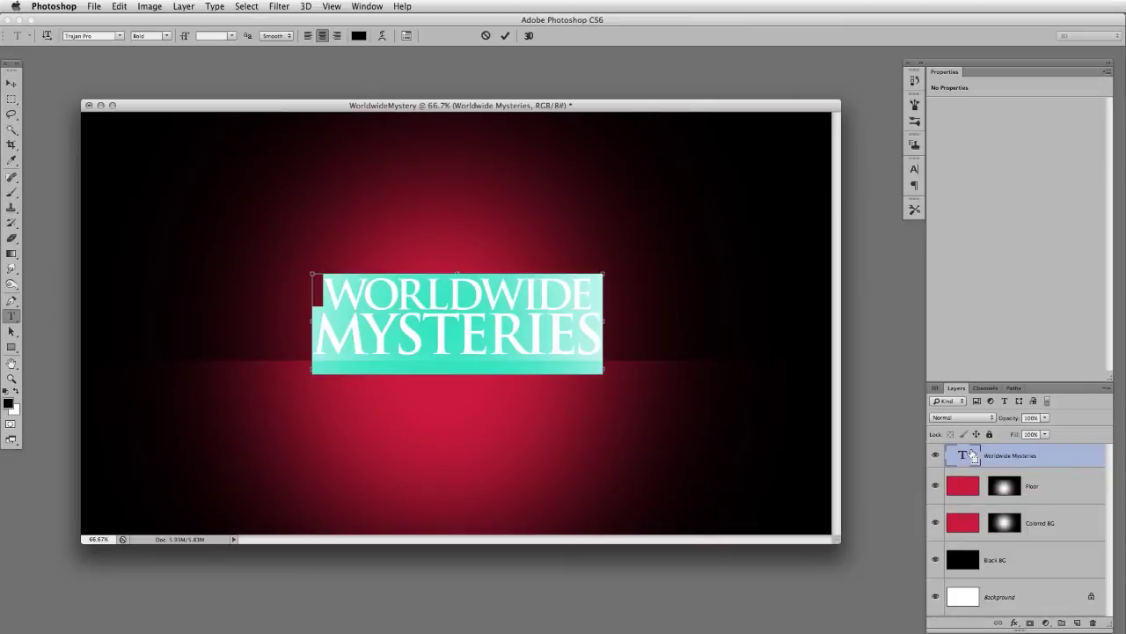
left_click(10, 82)
left_click_drag(493, 323, 497, 327)
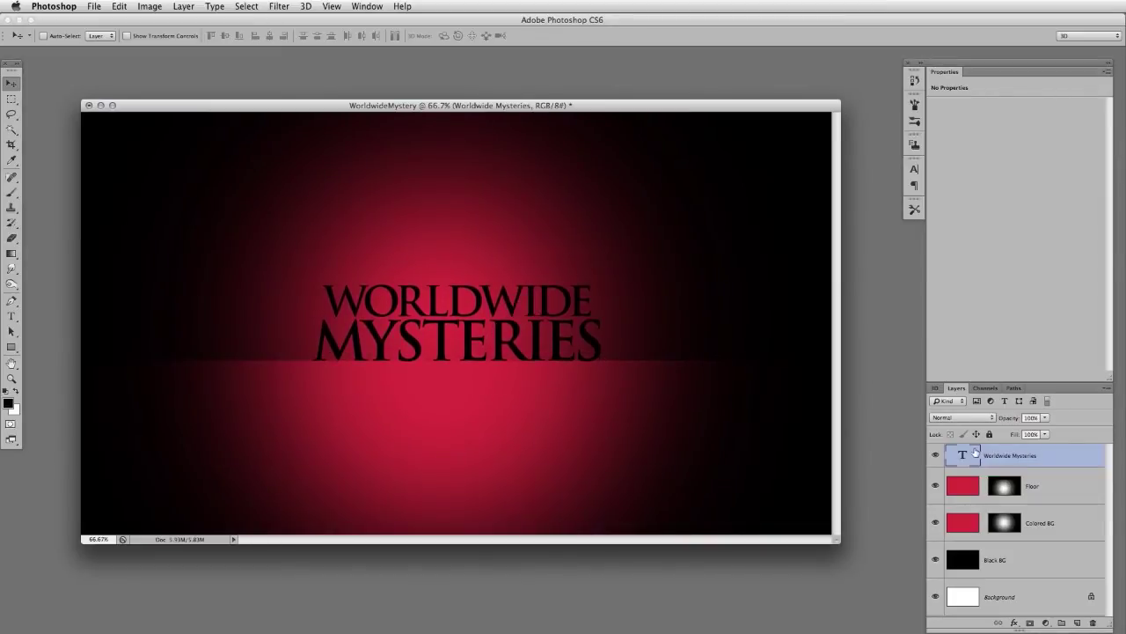
Convert the title layer to a smart object and duplicate it, placing a copy below
right_click(1033, 452)
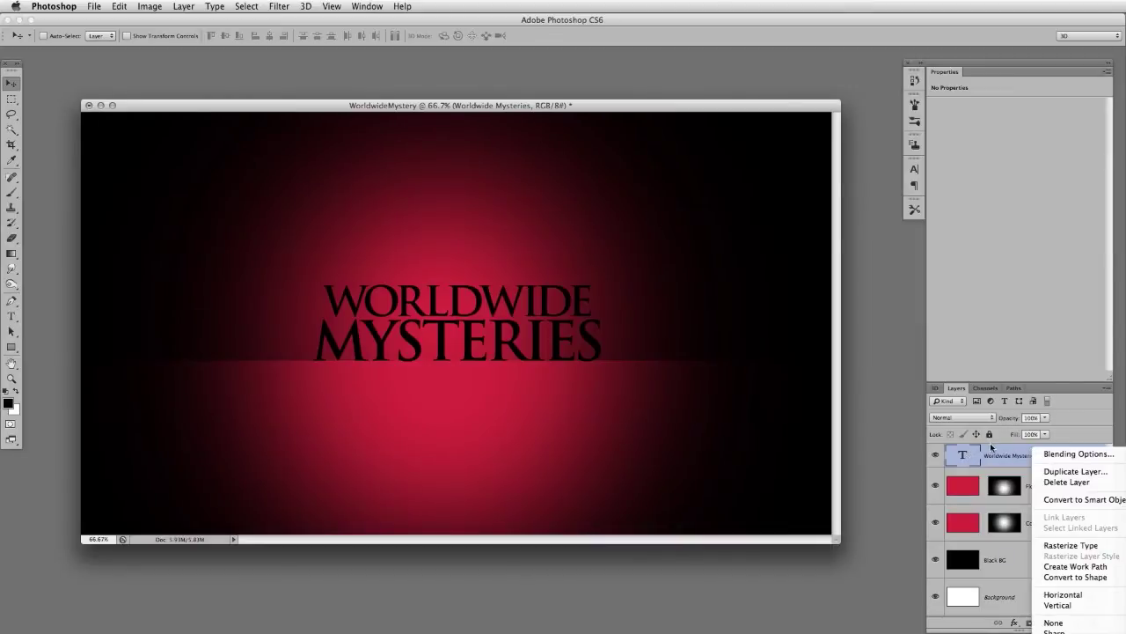
left_click(1056, 499)
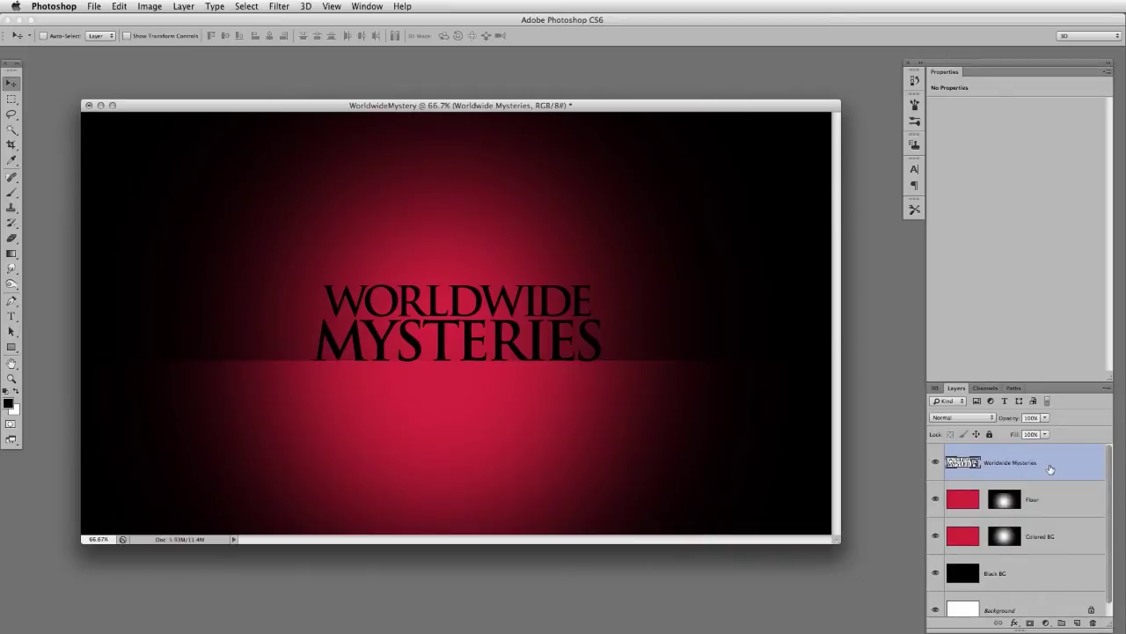
key("super+j")
key("super+j")
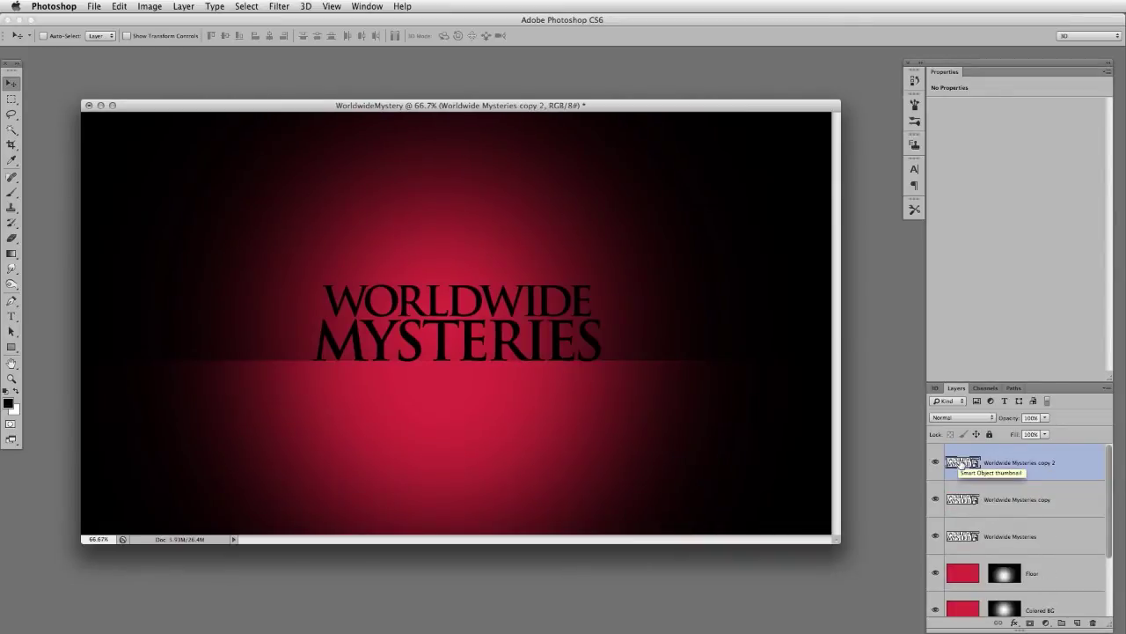
left_click_drag(965, 465, 965, 554)
Rename the lower copy 'Worldwide Mysteries 3D Effect'
double_click(1021, 537)
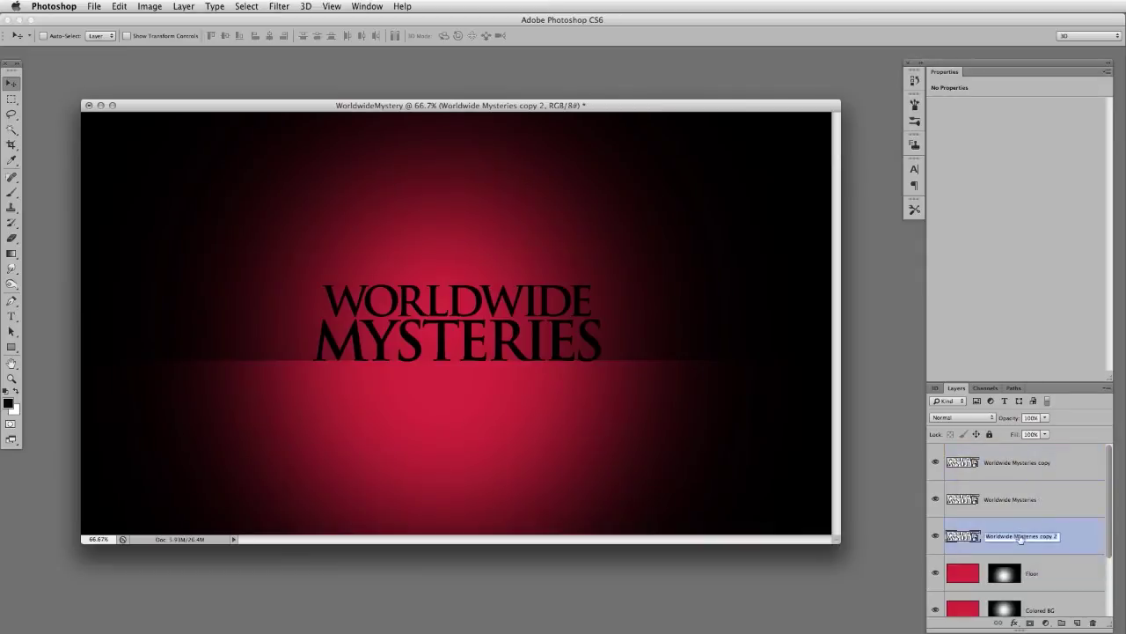
key("Right")
key("BackSpace")
key("BackSpace")
key("BackSpace")
key("BackSpace")
key("BackSpace")
key("BackSpace")
key("BackSpace")
type("3D Effect")
key("Return")
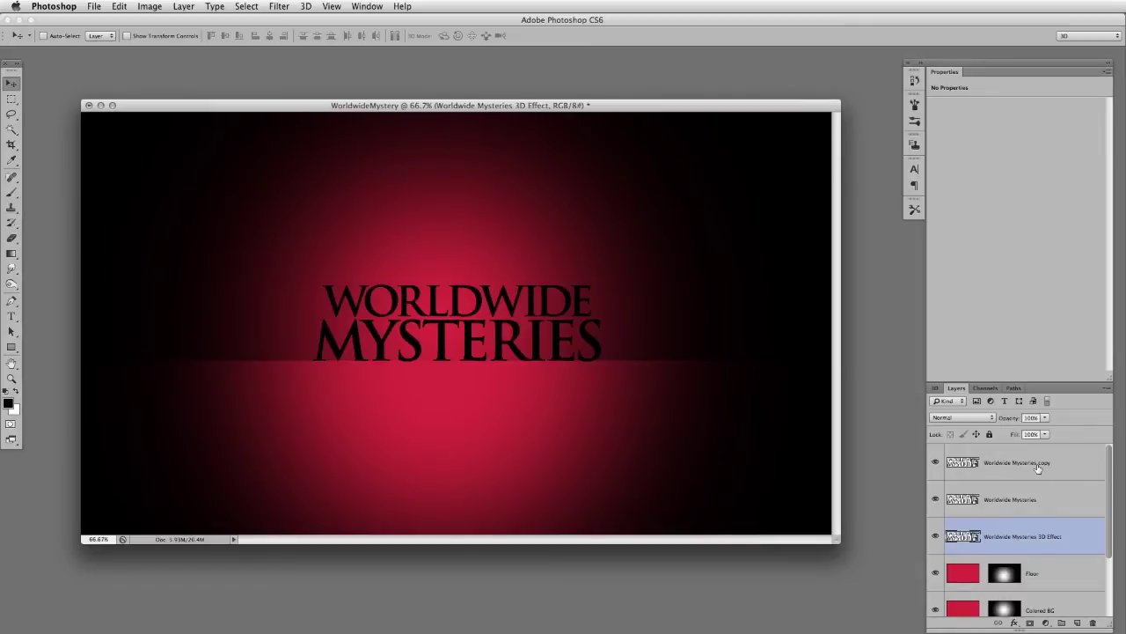
Rename the top copy 'Worldwide Mysteries Shadow'
double_click(1039, 467)
key("Right")
key("BackSpace")
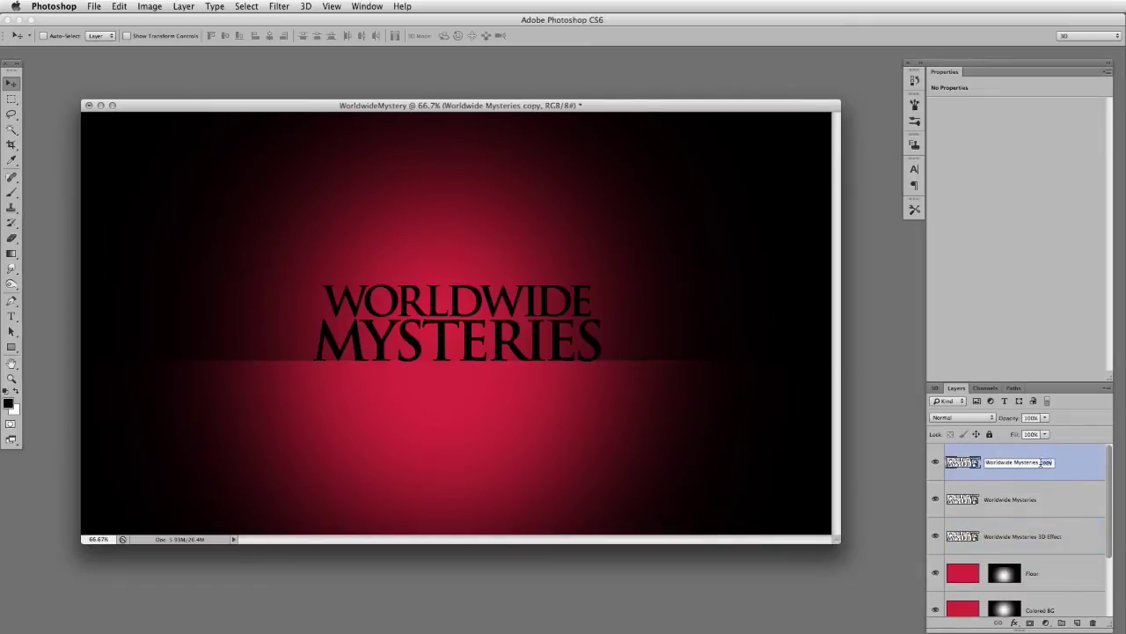
key("BackSpace")
key("BackSpace")
key("BackSpace")
key("BackSpace")
type("Sha")
key("Return")
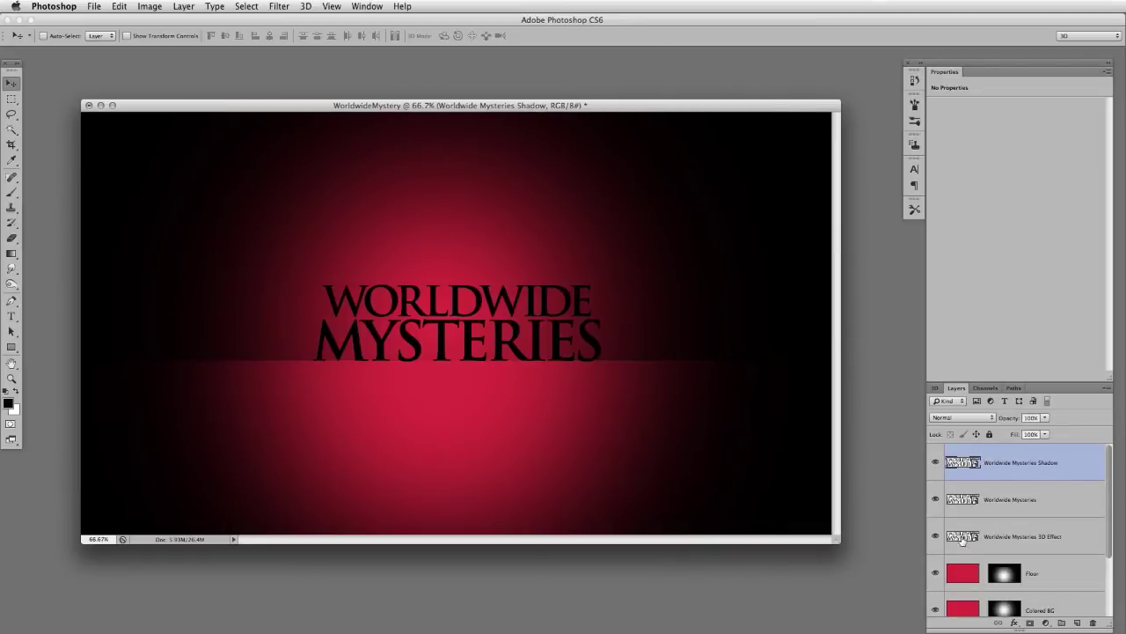
Give the 3D Effect layer a Color Overlay of red sampled from the glow, desaturated to ca4f5e
left_click(1045, 536)
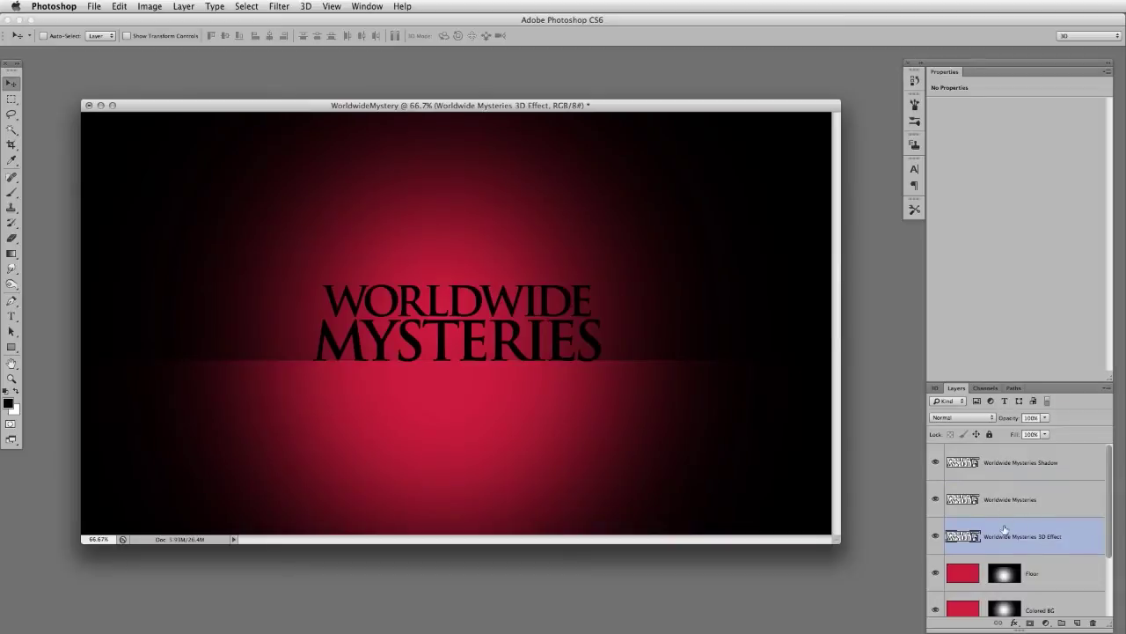
left_click(1016, 623)
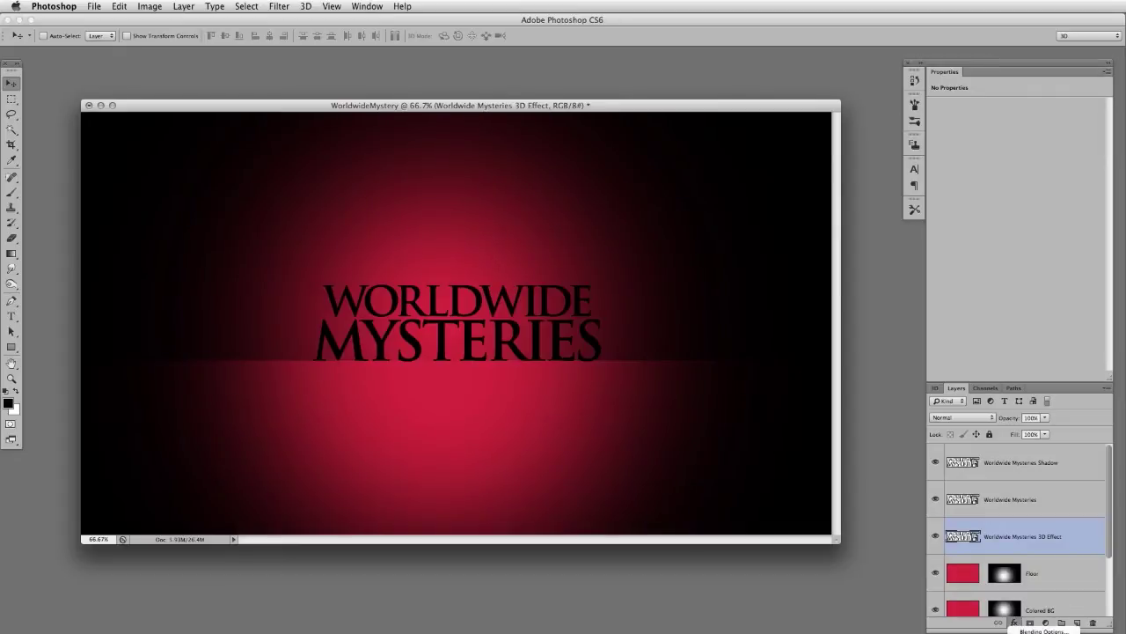
left_click(1044, 630)
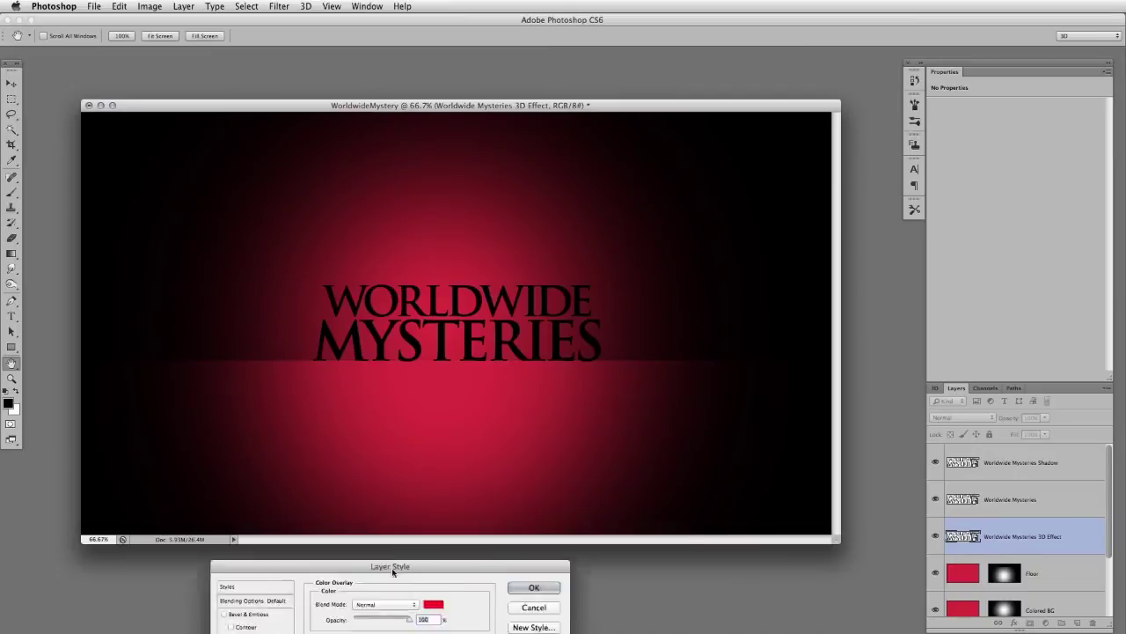
left_click(687, 267)
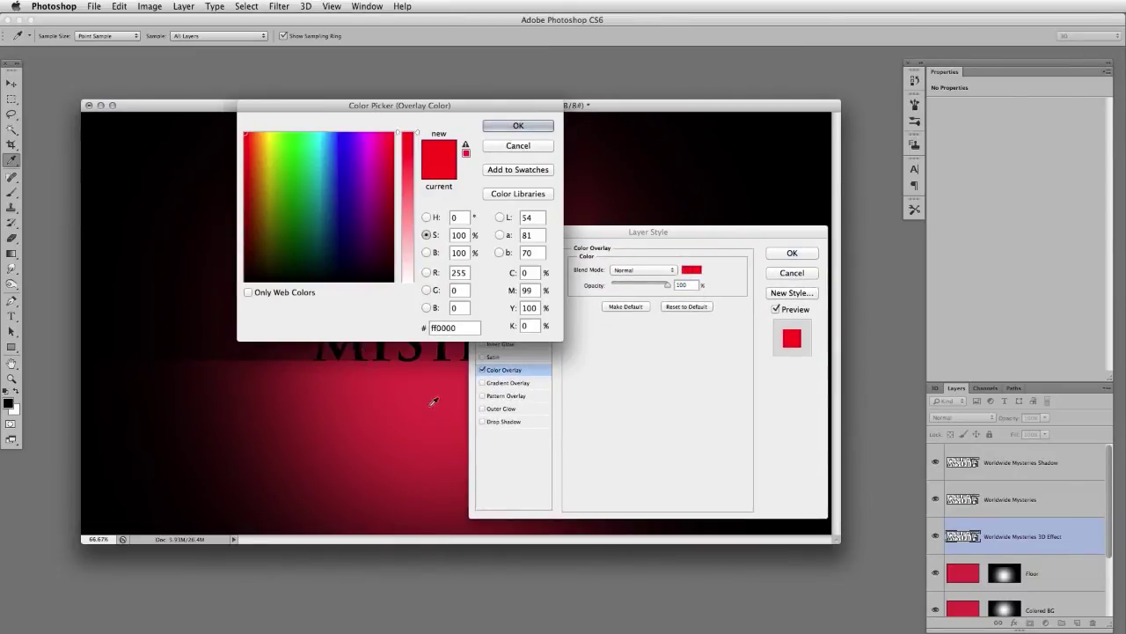
left_click(396, 398)
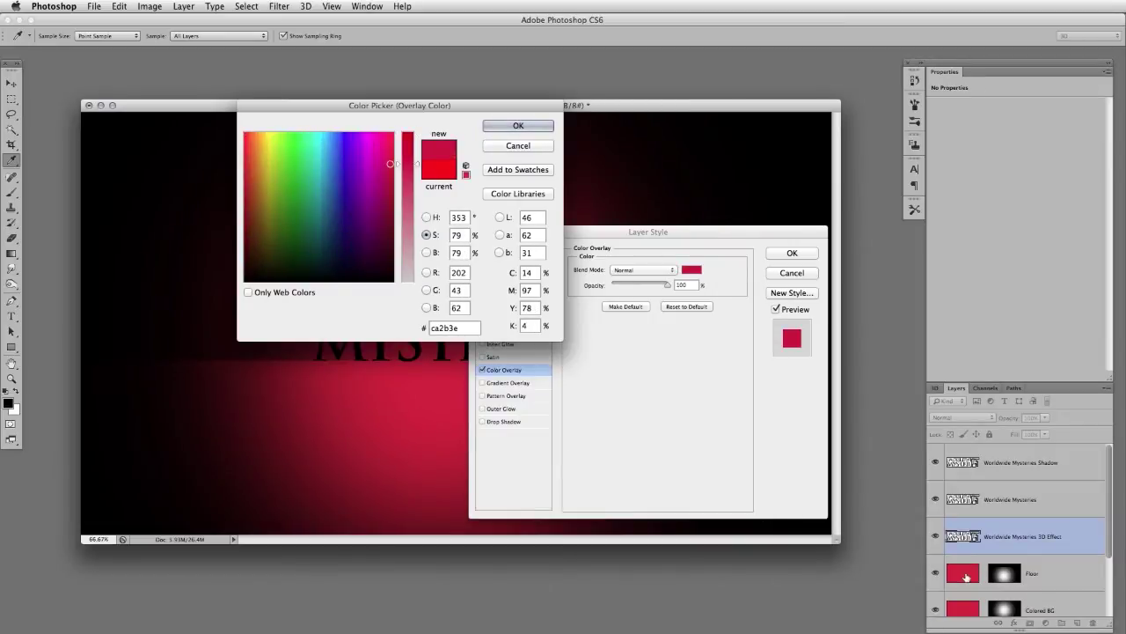
left_click(518, 126)
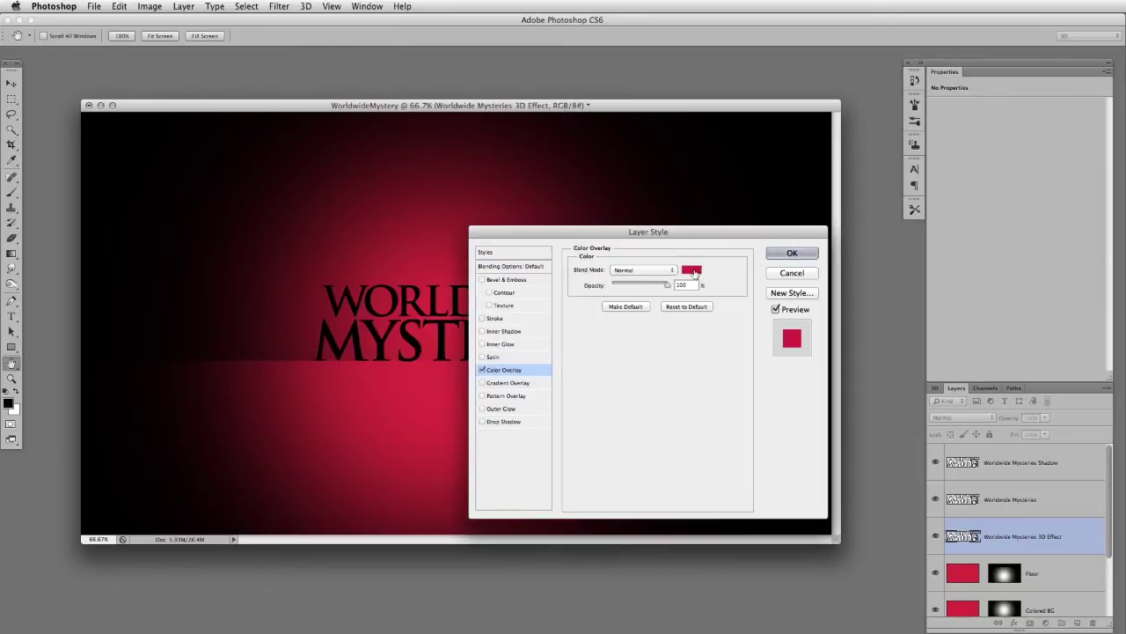
left_click(692, 269)
mouse_move(417, 172)
left_mouse_down()
mouse_move(417, 214)
mouse_move(417, 194)
left_mouse_up()
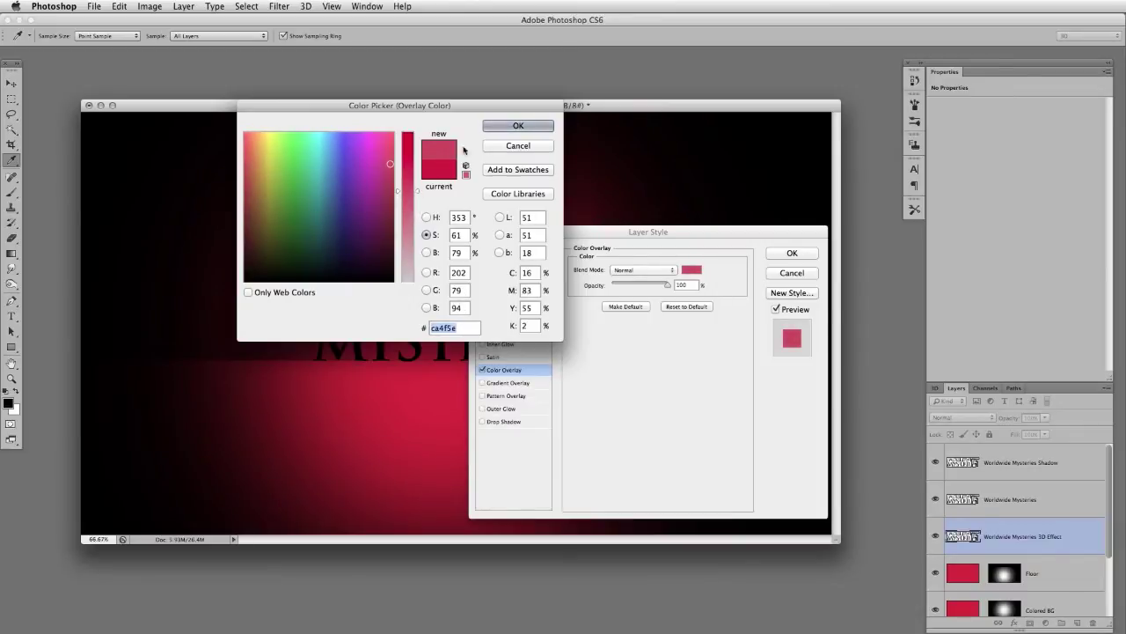
left_click(516, 125)
left_click(791, 253)
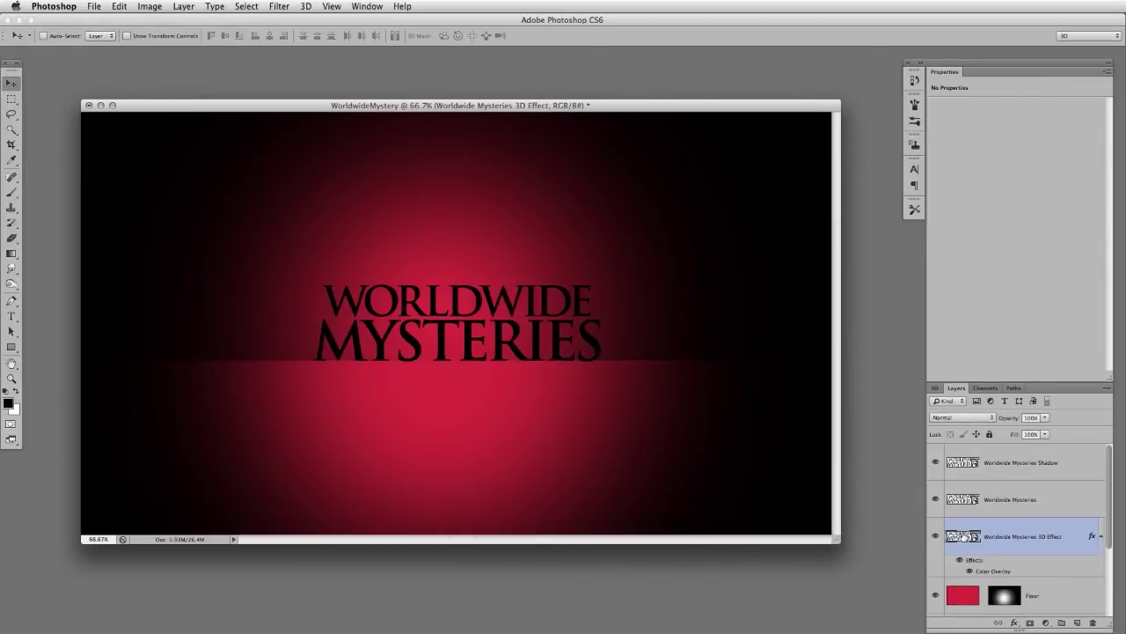
Unlink the aspect ratio and scale the 3D Effect title copy to 99% width
key("super+t")
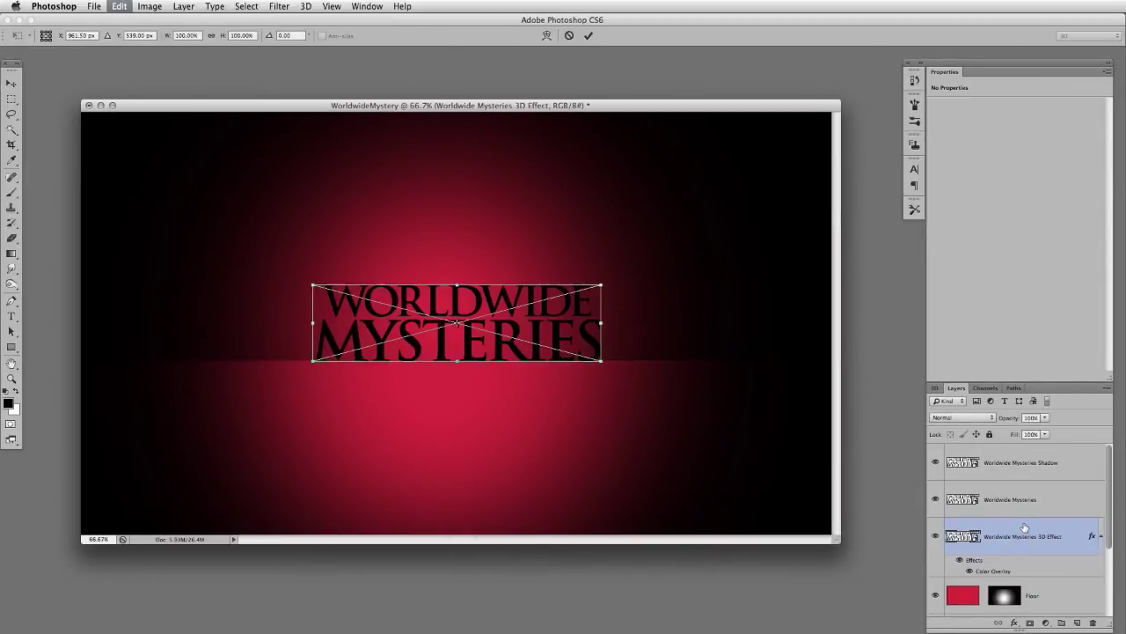
left_click(211, 36)
left_click(186, 37)
type("98")
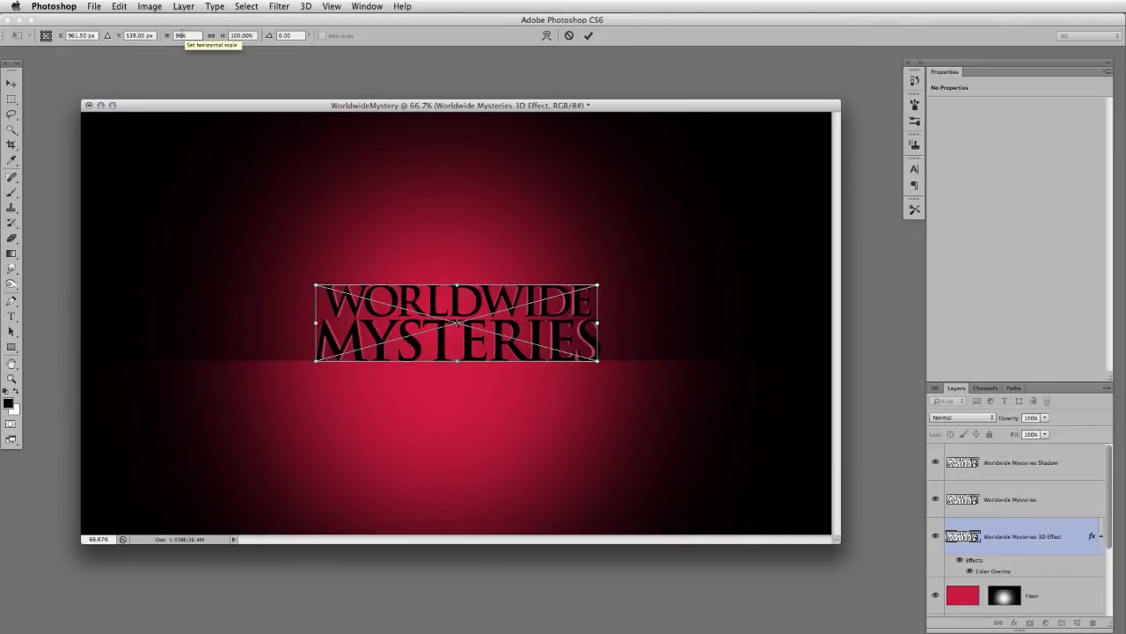
key("Up")
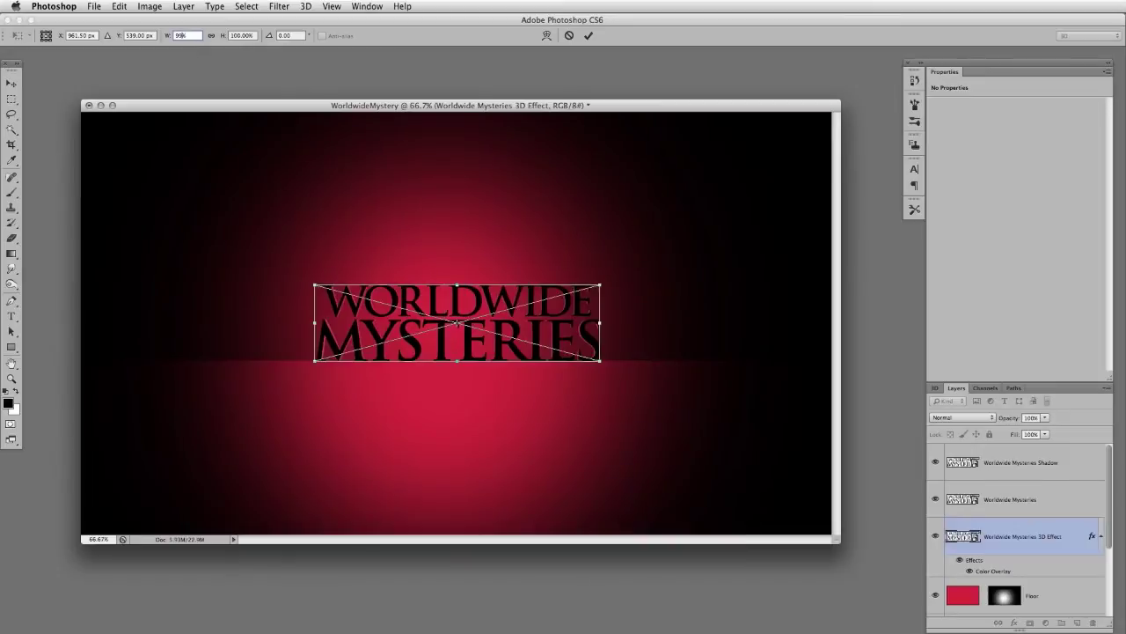
key("Return")
key("Return")
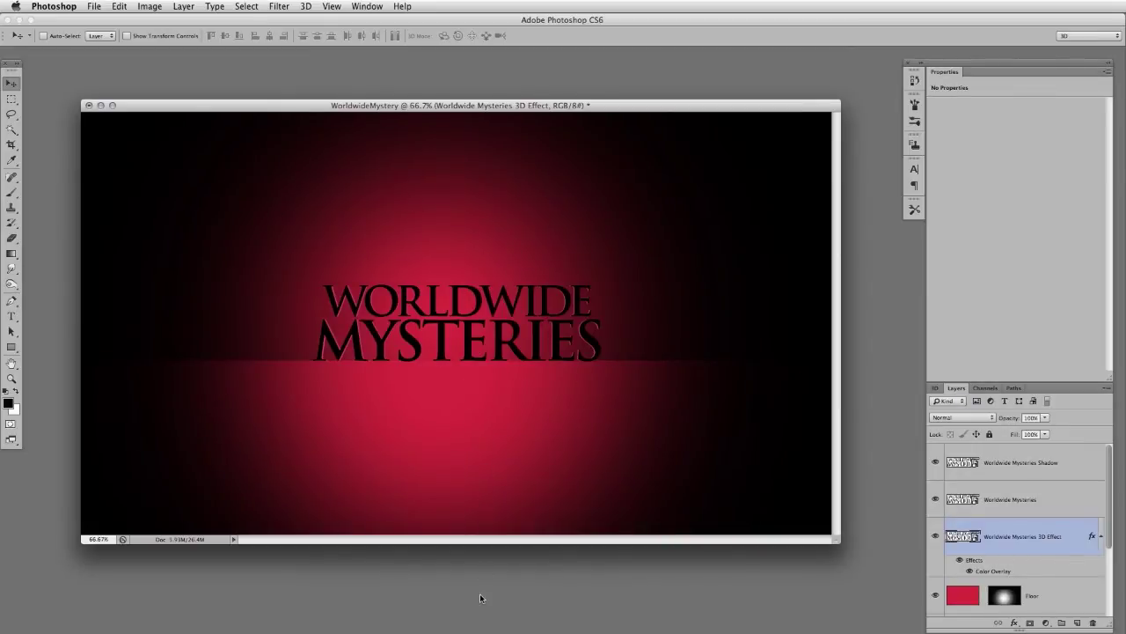
Duplicate the Colored BG layer and name the copy 'Colored BG LIGHT'
scroll(1077, 546, "down", 2)
left_click(1077, 560)
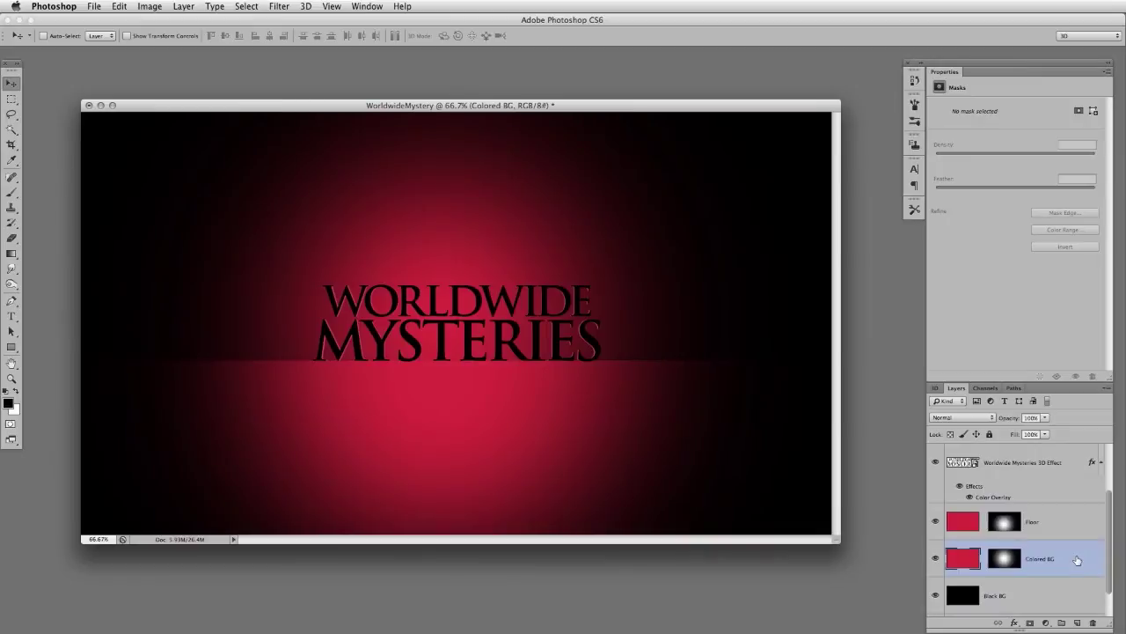
key("super+j")
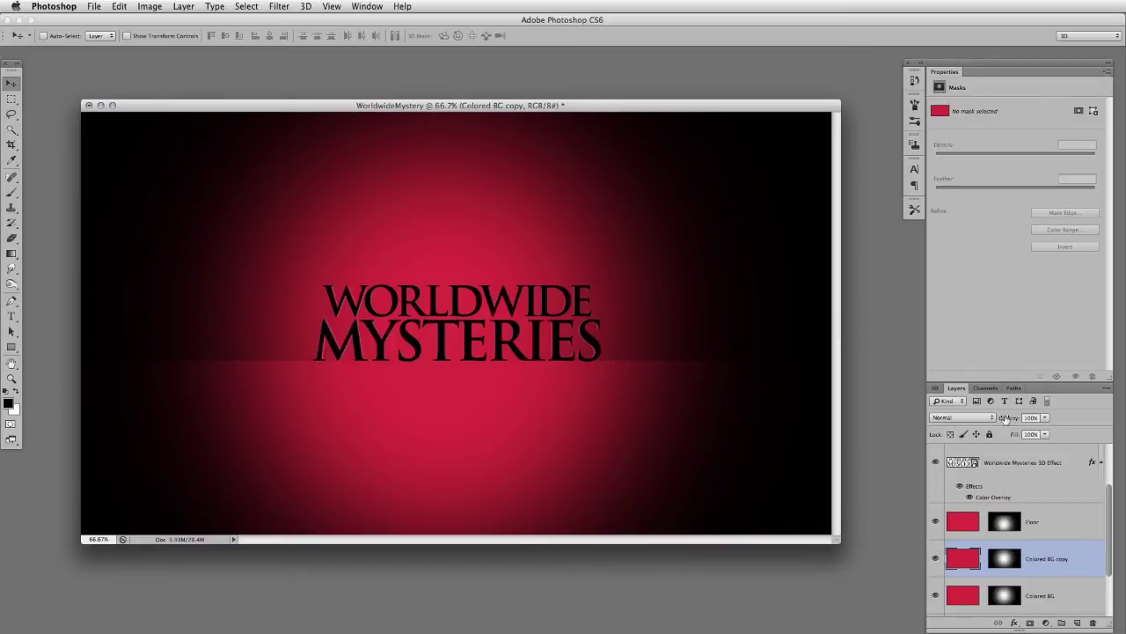
double_click(1067, 560)
key("BackSpace")
type("LIGHT")
key("Return")
Set Colored BG LIGHT to Linear Dodge (Add) and target its layer mask
left_click(979, 420)
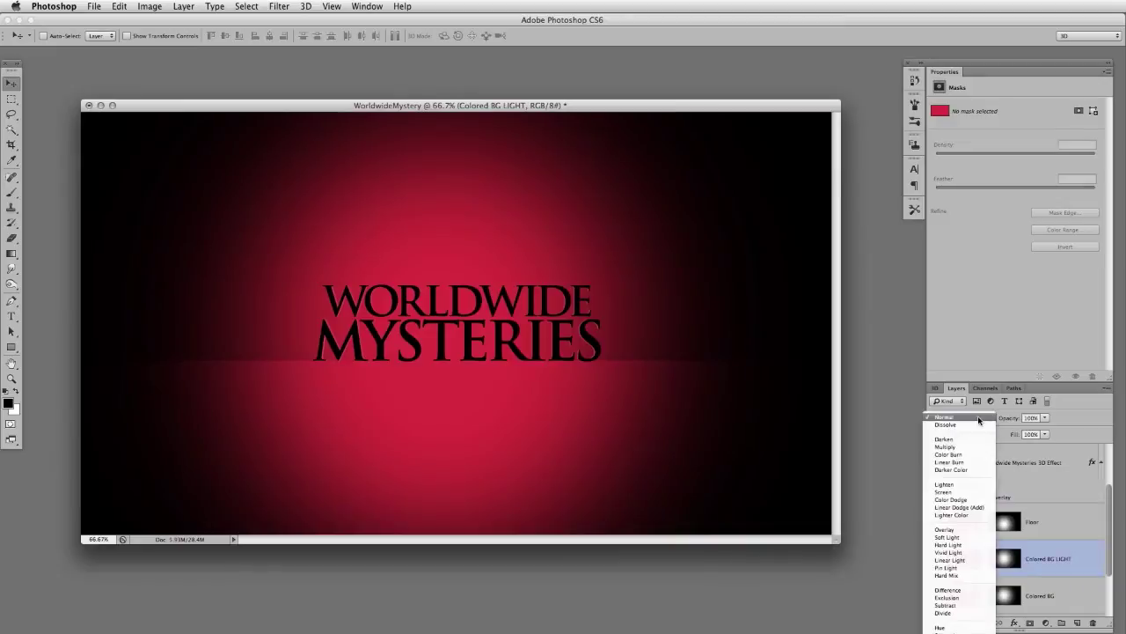
left_click(960, 508)
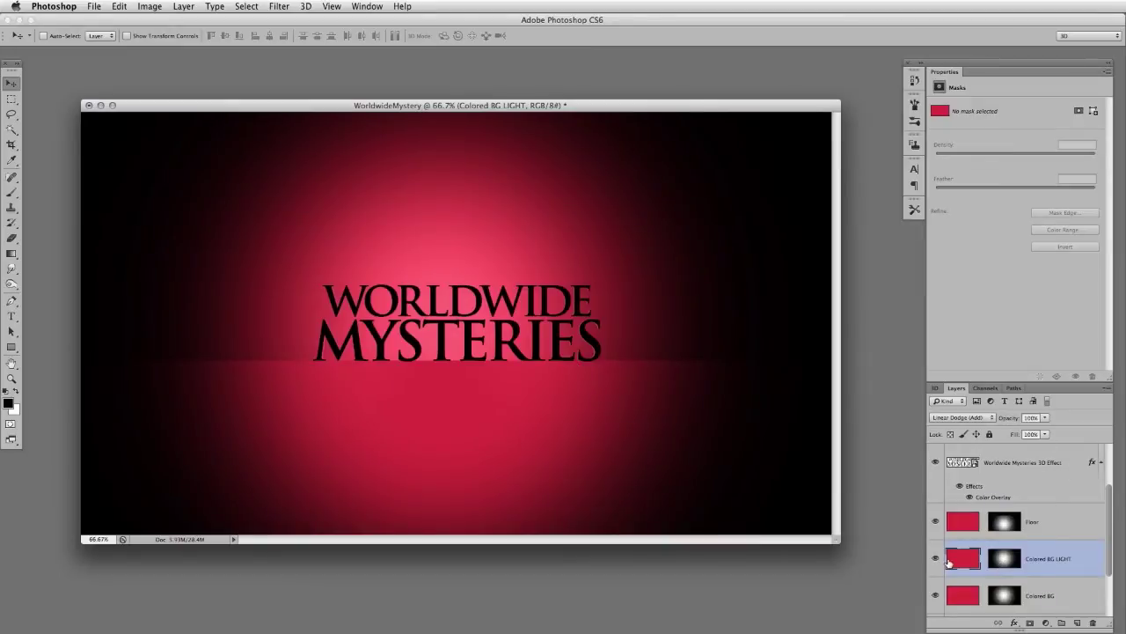
left_click(1004, 563)
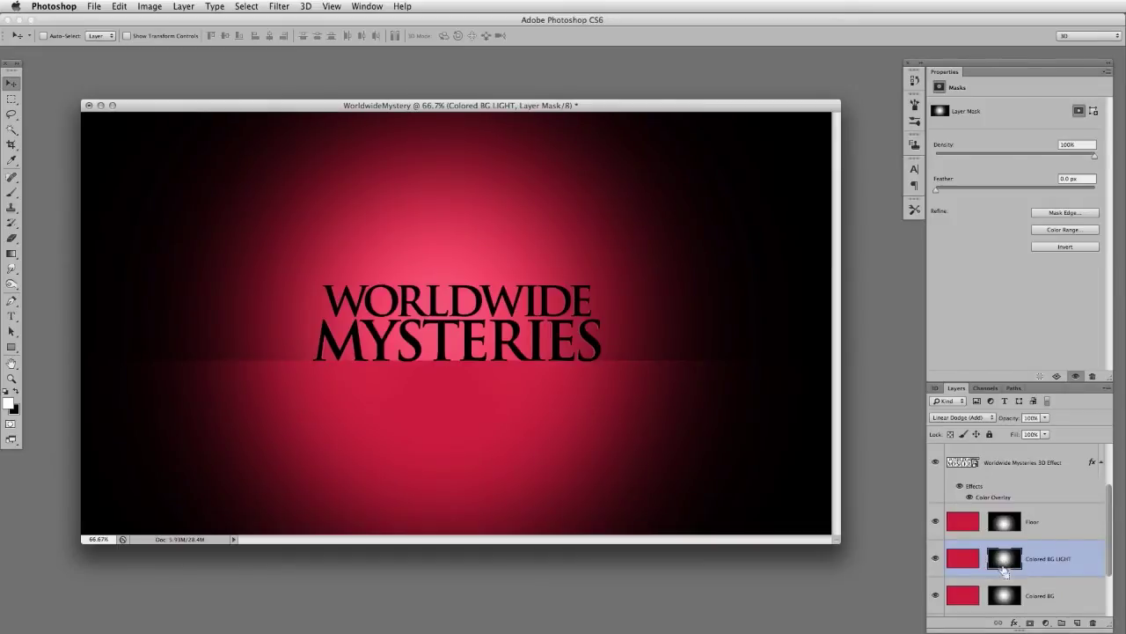
key("super+t")
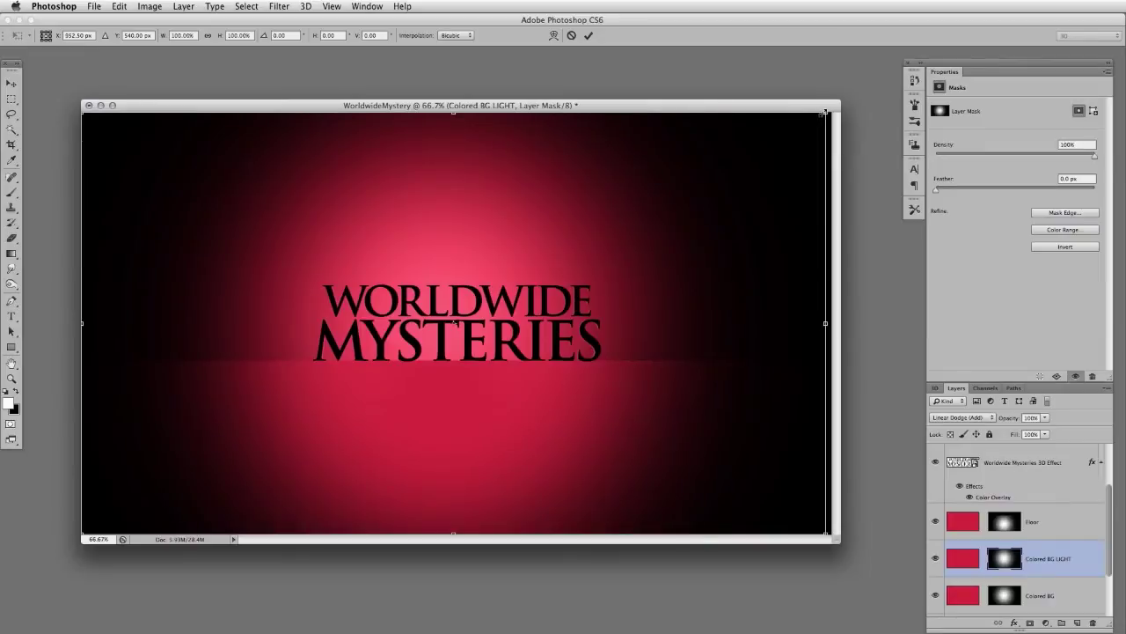
Shrink the Colored BG LIGHT mask to about 64% around its centre
left_click_drag(826, 112, 717, 171)
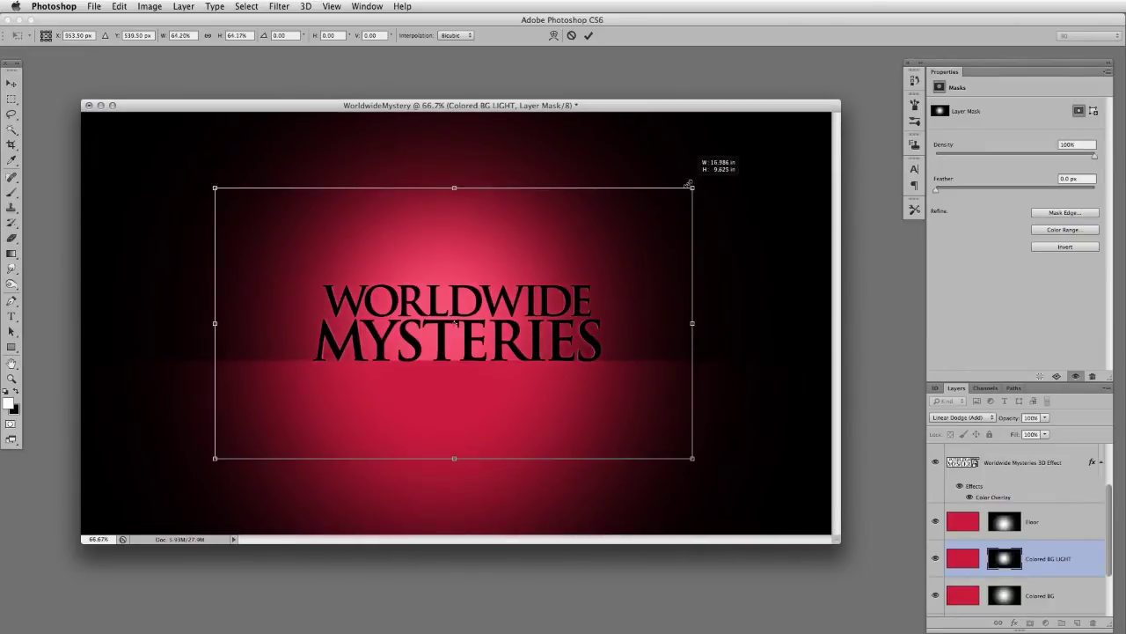
left_click_drag(689, 185, 643, 213)
key("Return")
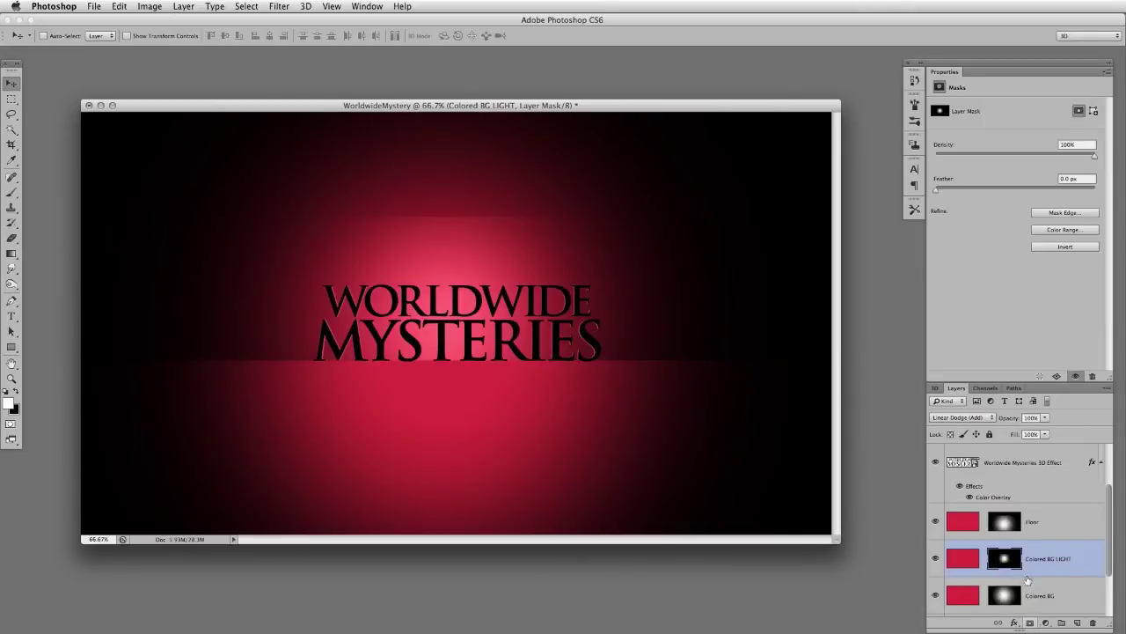
Reset colours to black and white and drag a linear gradient on the mask
key("g")
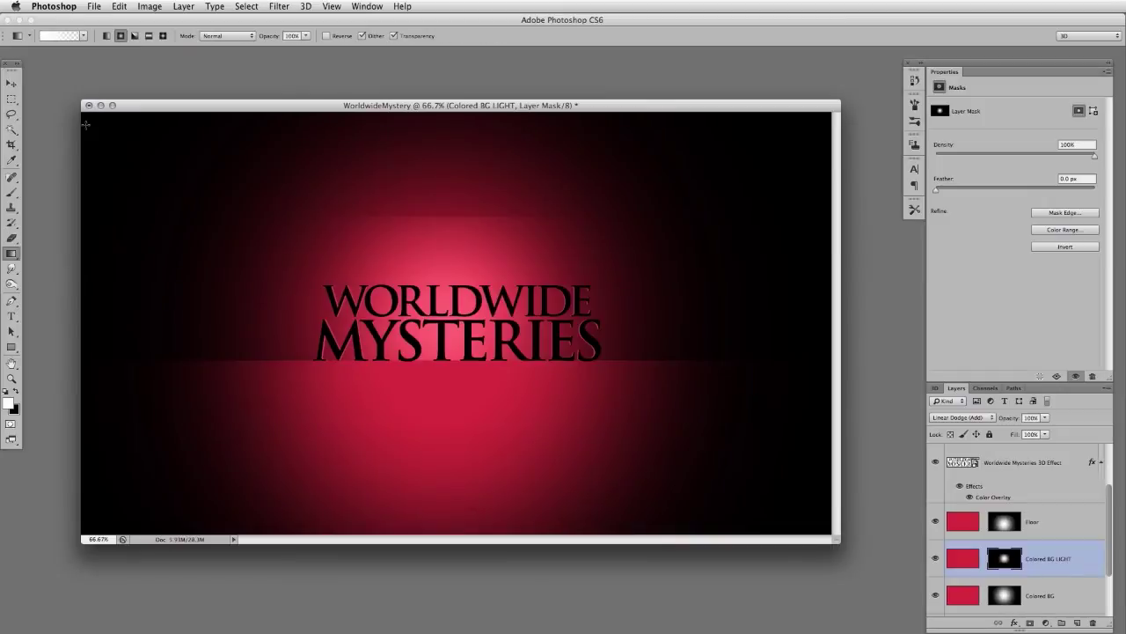
left_click(6, 391)
left_click(106, 35)
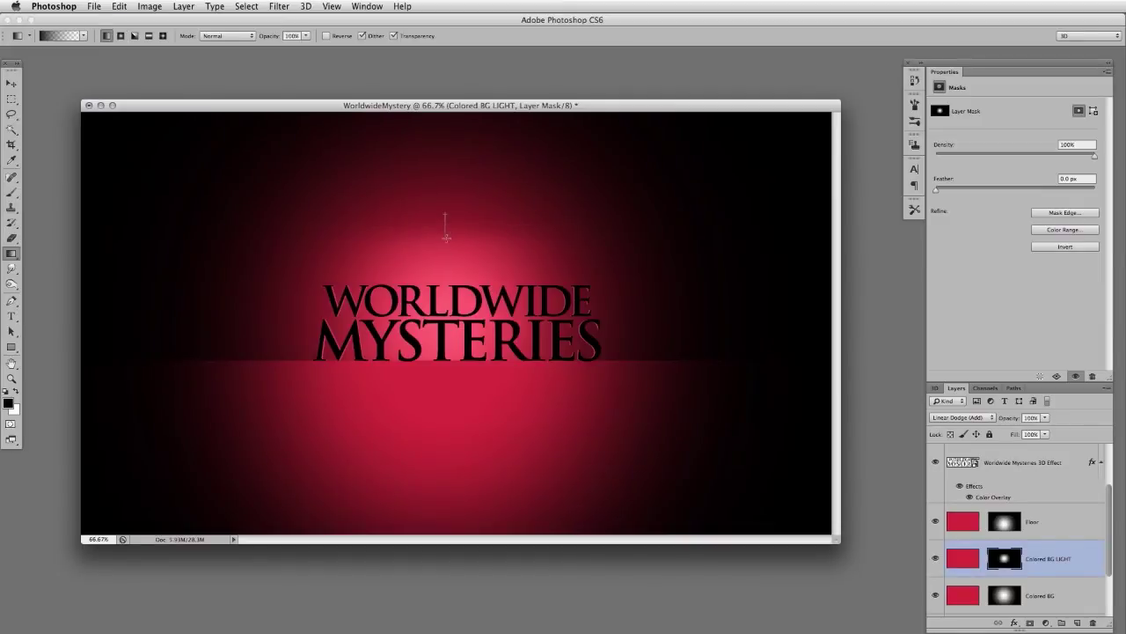
left_click_drag(467, 234, 466, 279)
Toggle the Colored BG LIGHT layer on and off to compare the spotlight glow
left_click(935, 560)
left_click(935, 560)
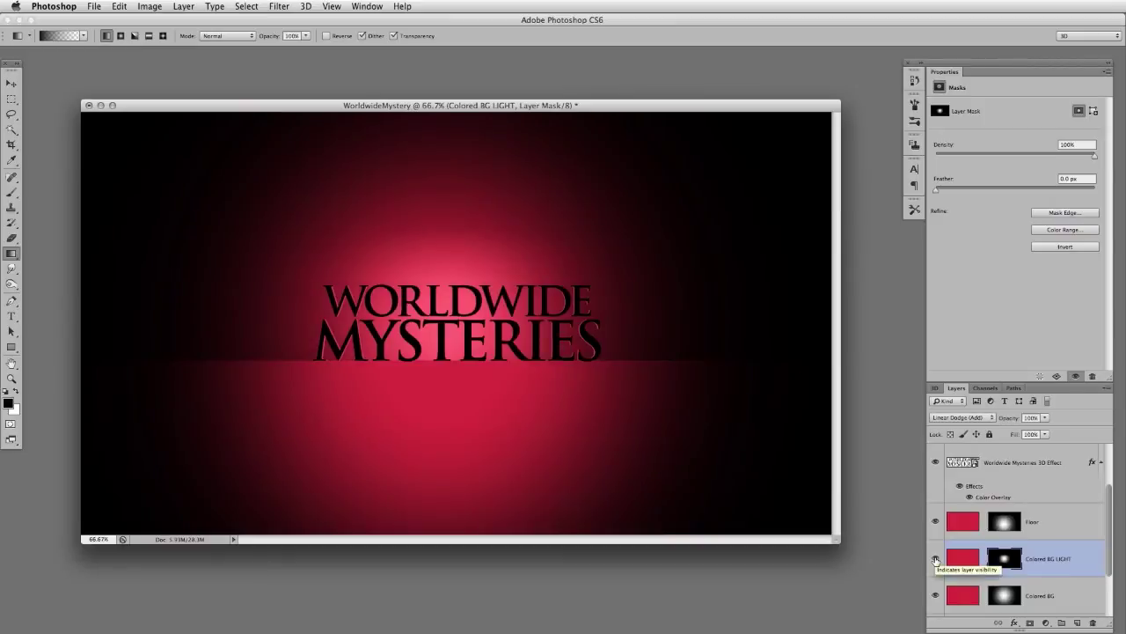
left_click(936, 560)
left_click(936, 560)
left_click(936, 560)
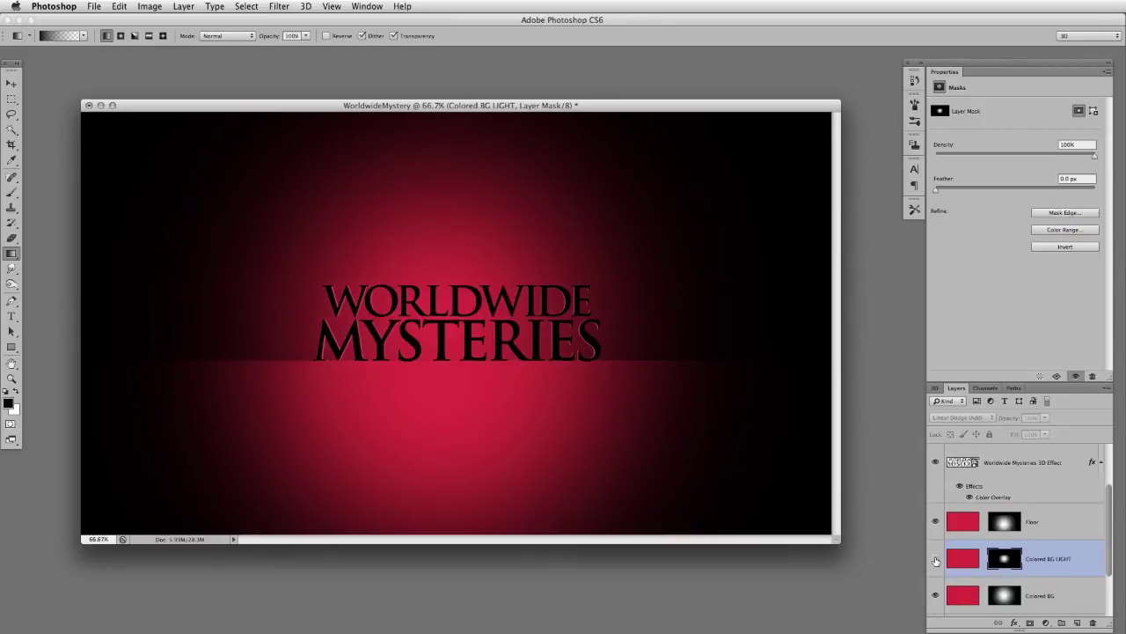
left_click(936, 560)
left_click(936, 559)
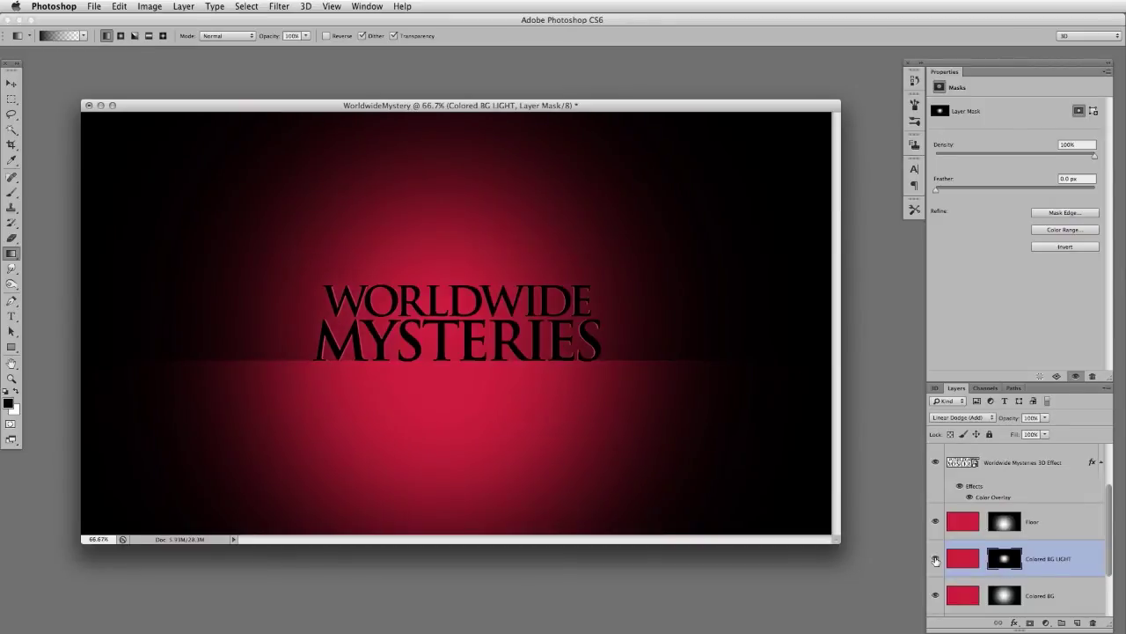
left_click(935, 560)
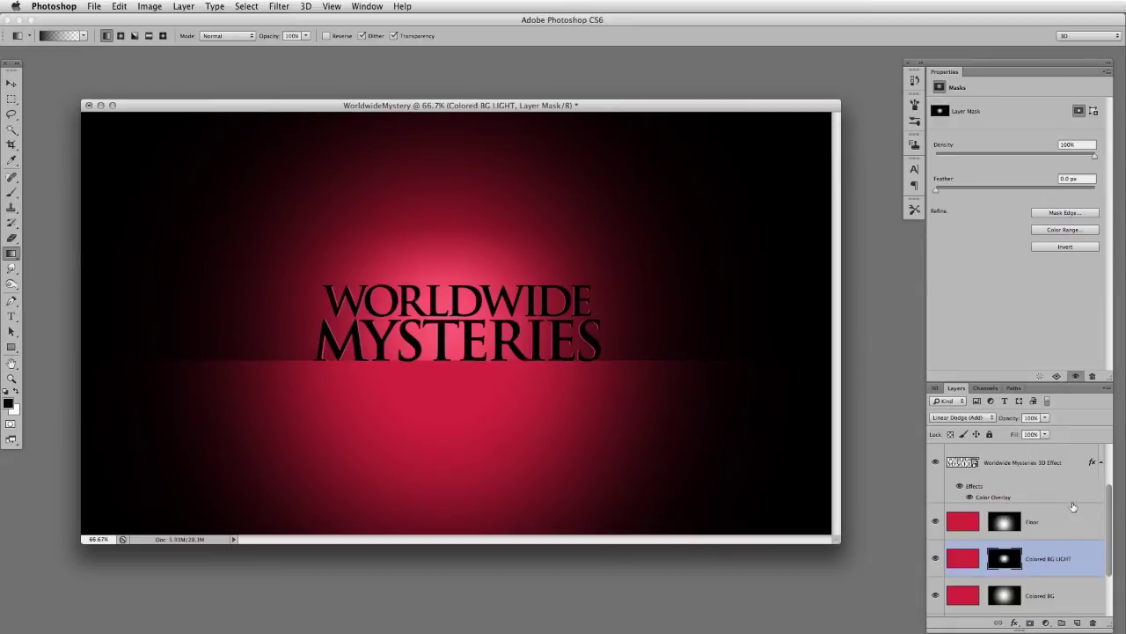
Collapse the 3D Effect layer's effects and select the Worldwide Mysteries Shadow layer
scroll(1051, 507, "up", 2)
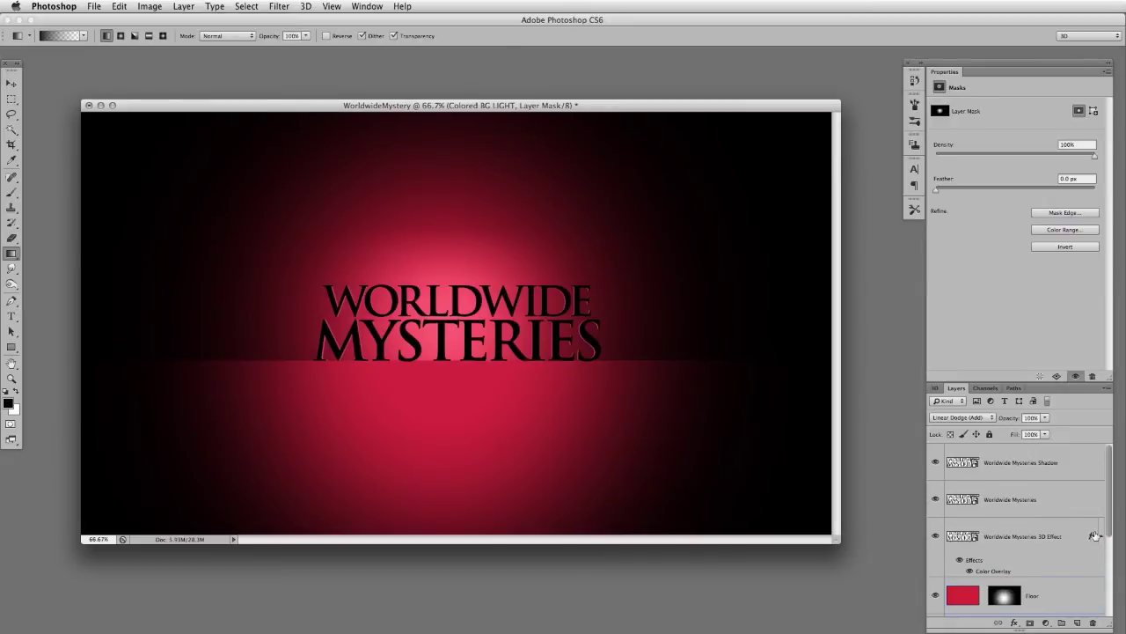
left_click(1101, 536)
left_click(1017, 475)
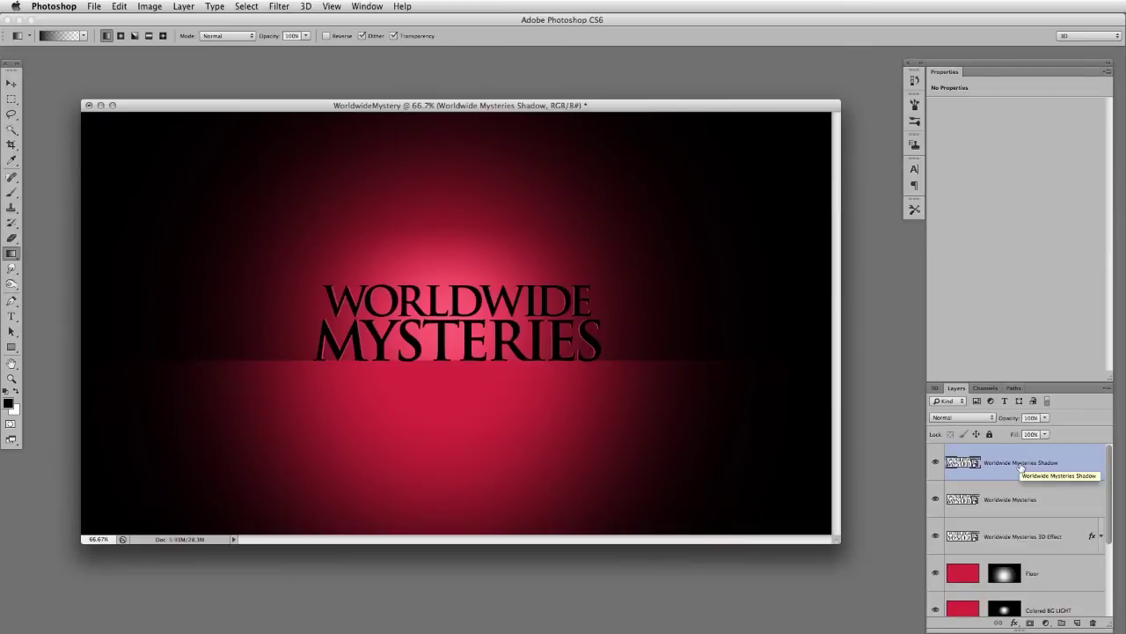
Move the Worldwide Mysteries Shadow text below the title and flip it with -100% height
key("super+t")
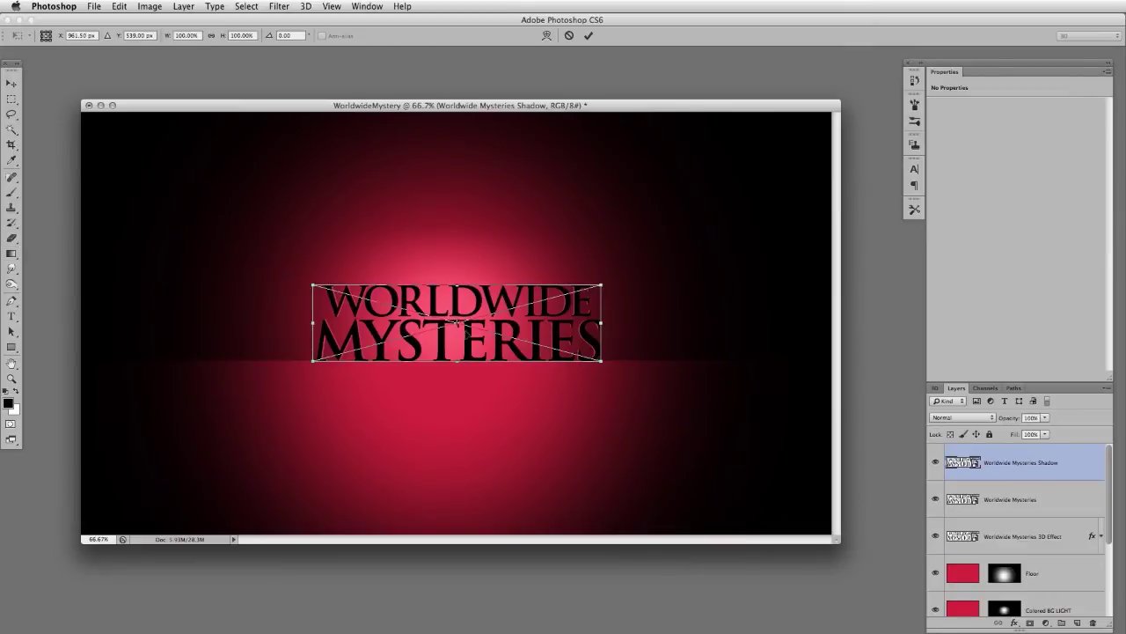
left_click_drag(459, 325, 457, 363)
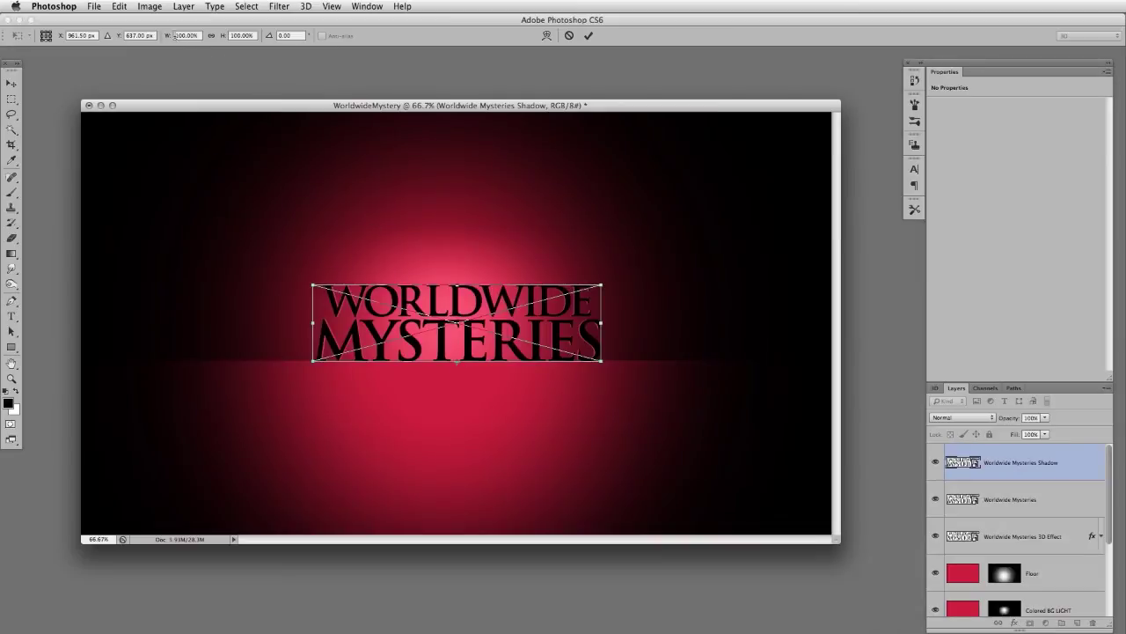
left_click(247, 36)
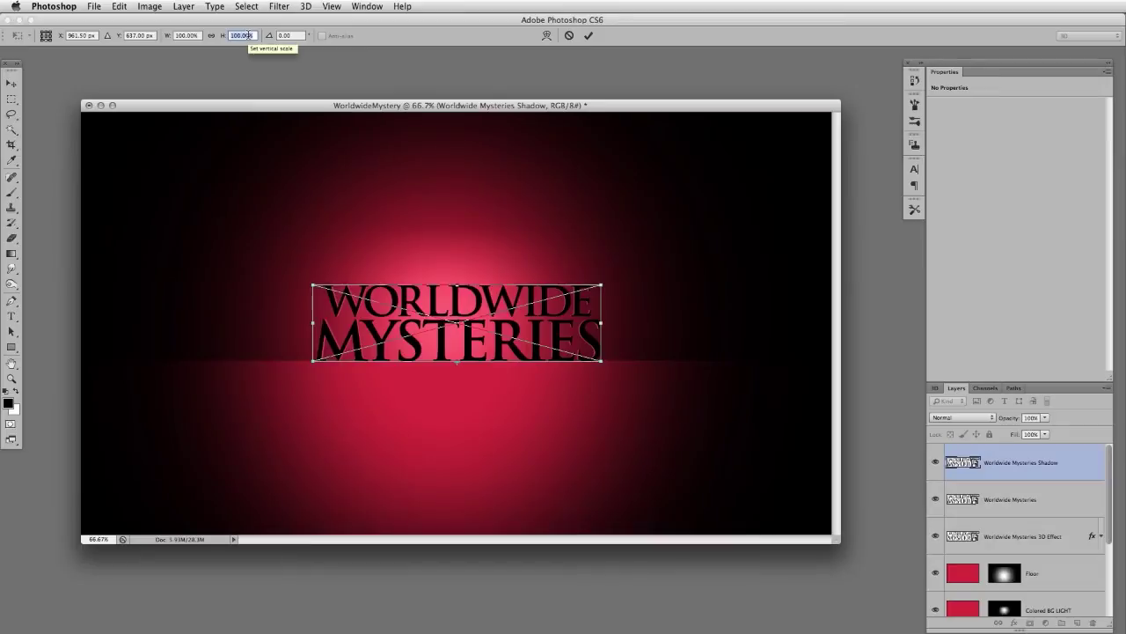
type("-100")
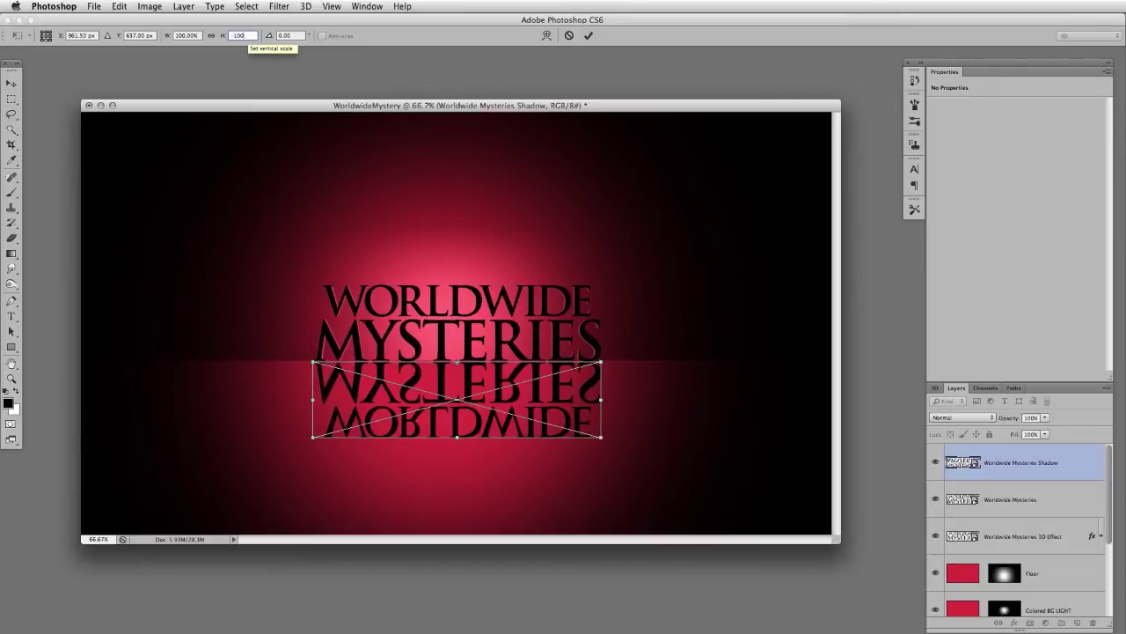
key("Return")
key("g")
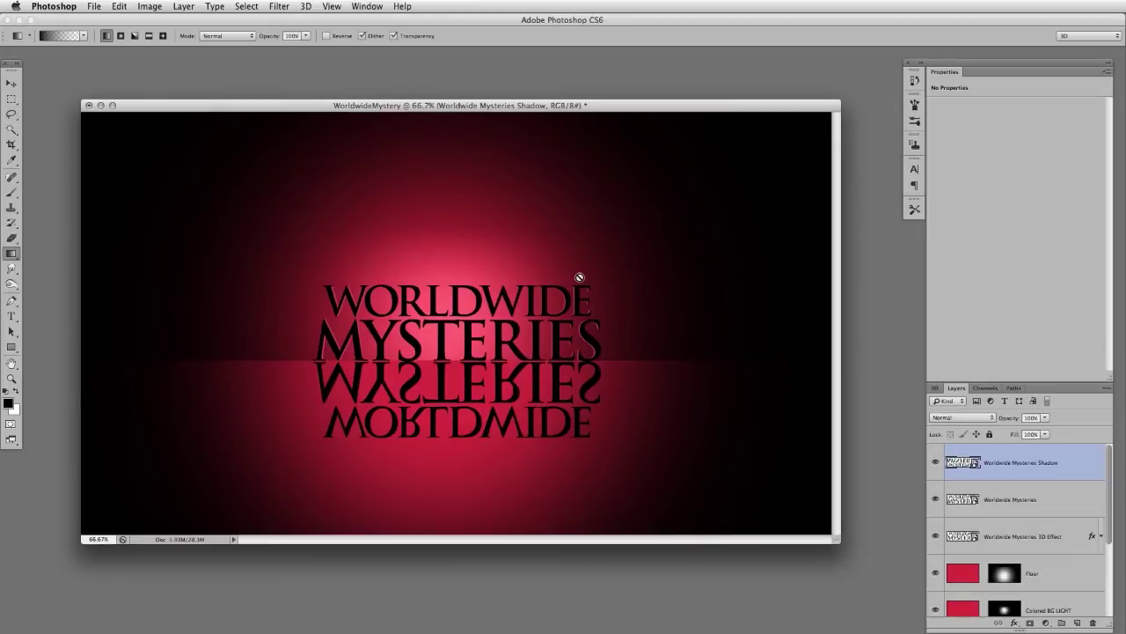
key("v")
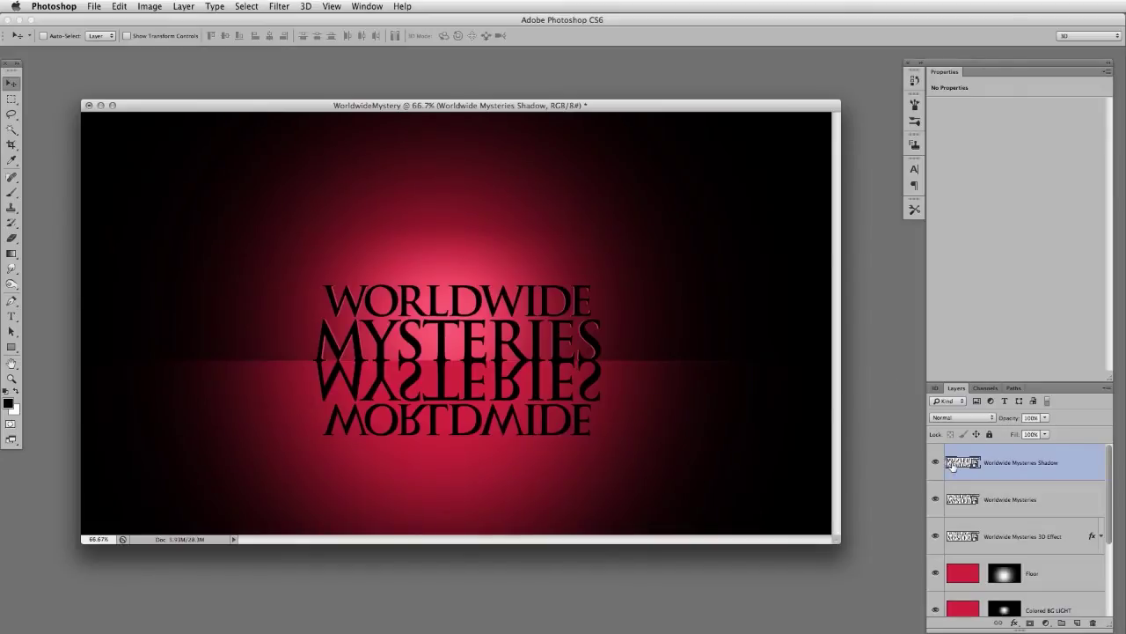
Perspective-distort the flipped shadow text so its bottom edge widens to nearly double
key("super+t")
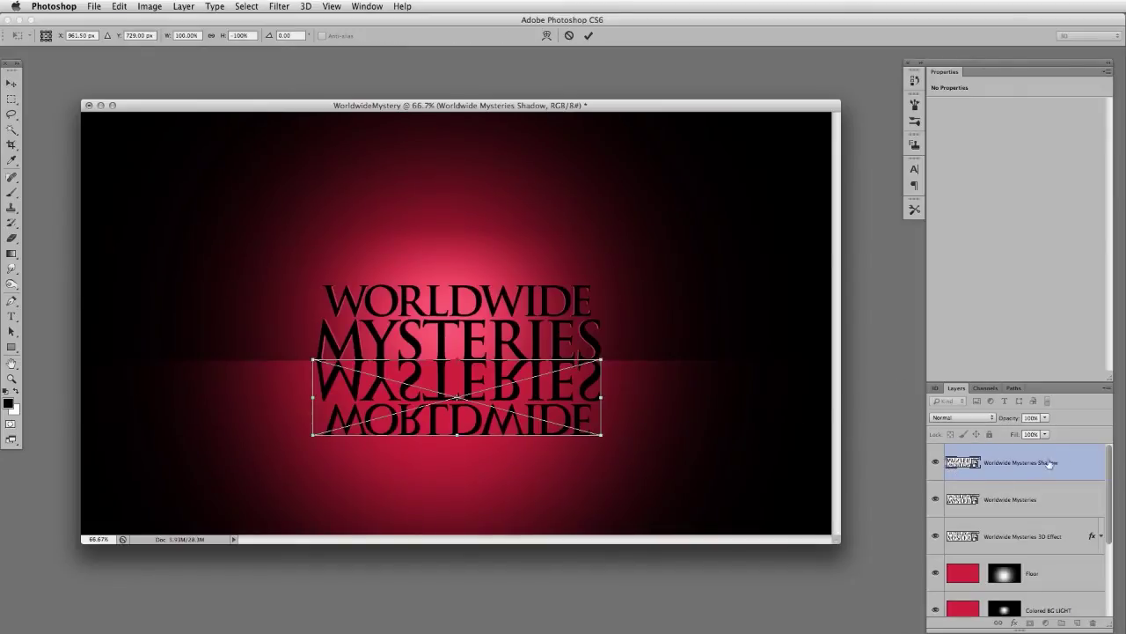
right_click(457, 405)
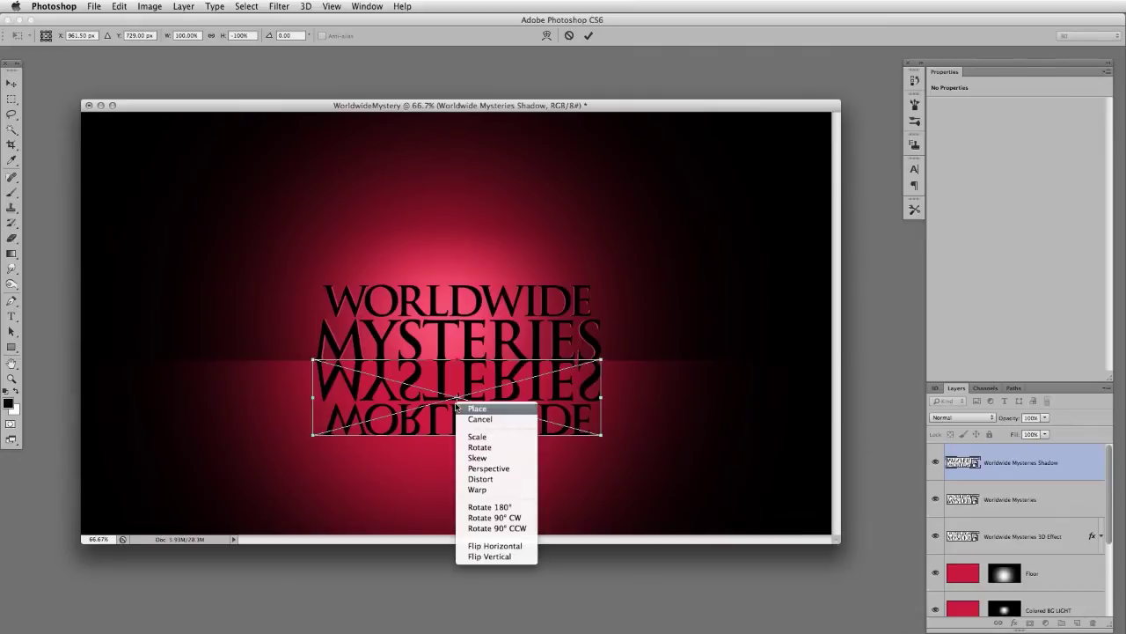
left_click(500, 469)
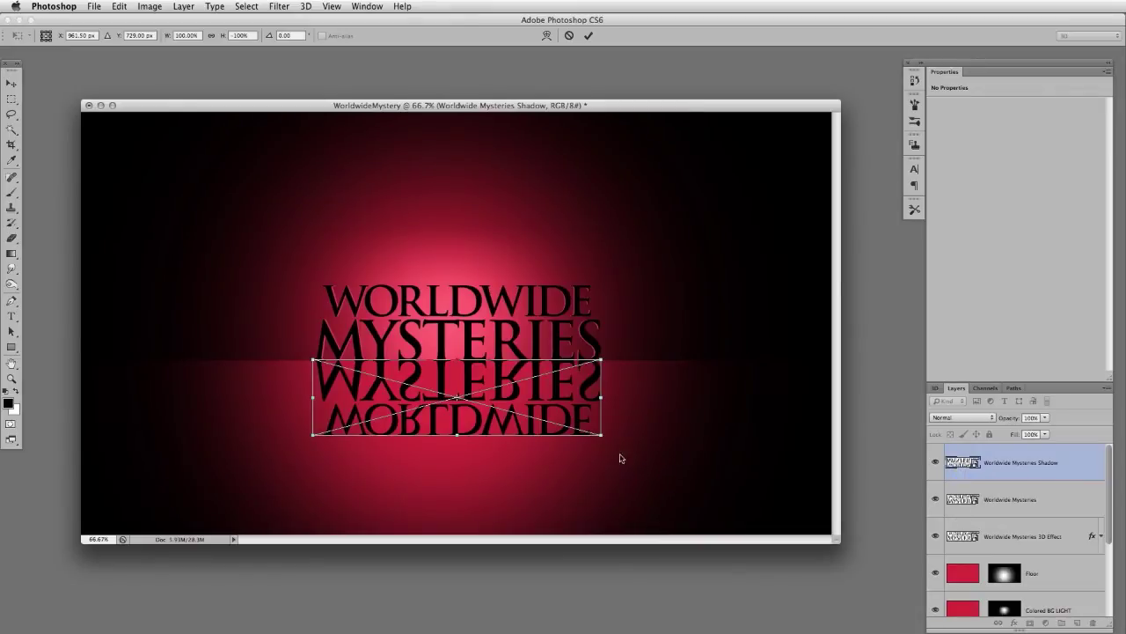
right_click(517, 396)
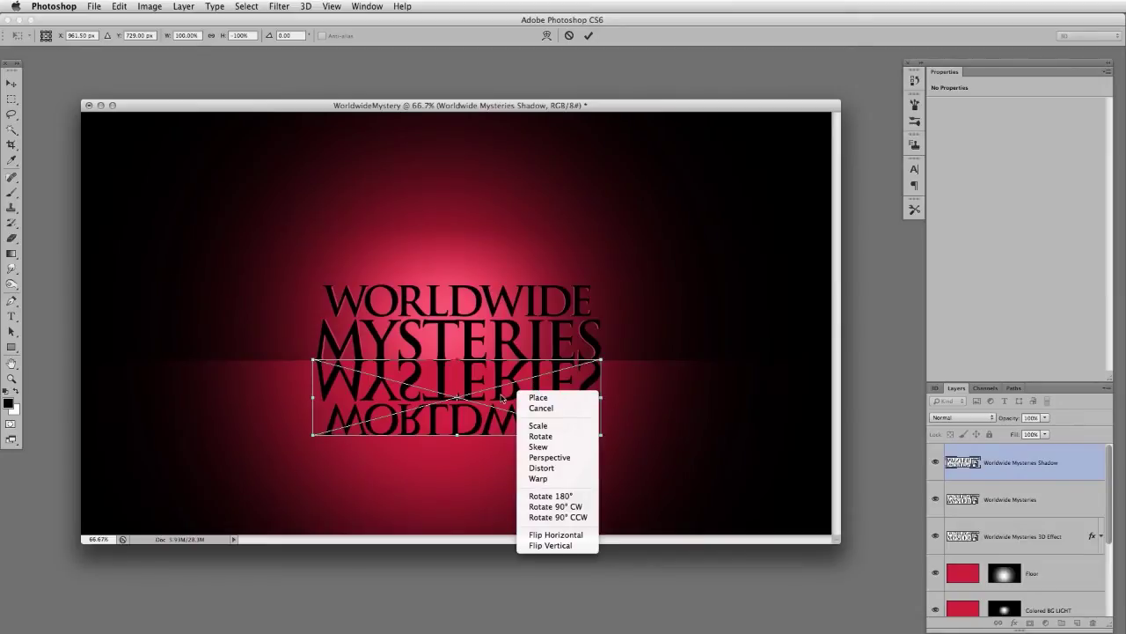
left_click(564, 447)
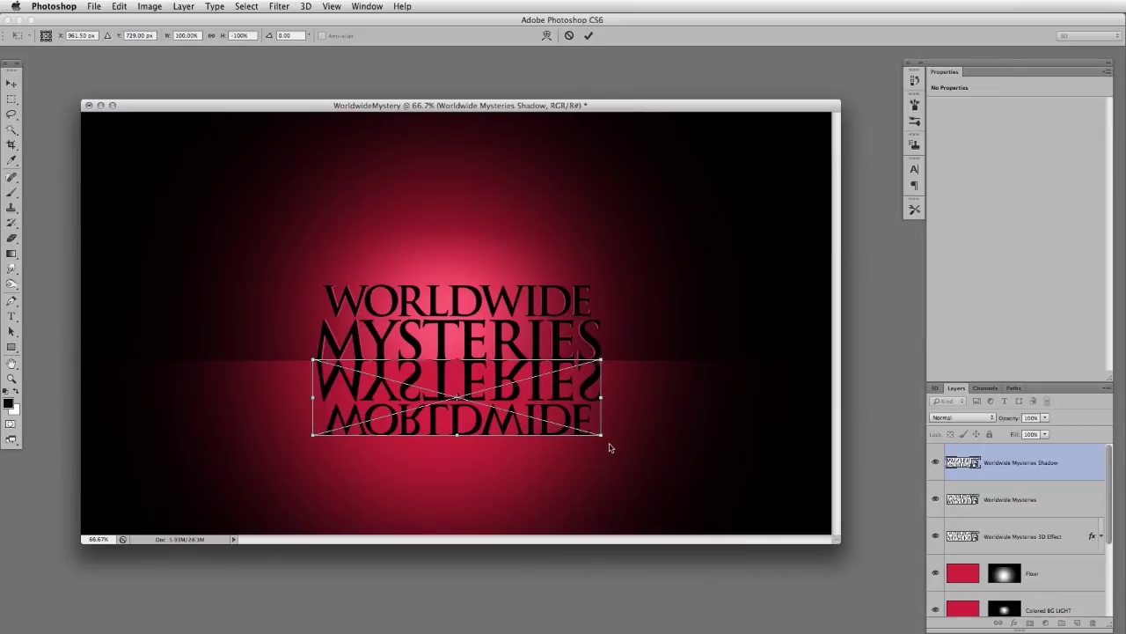
left_click_drag(602, 435, 746, 445)
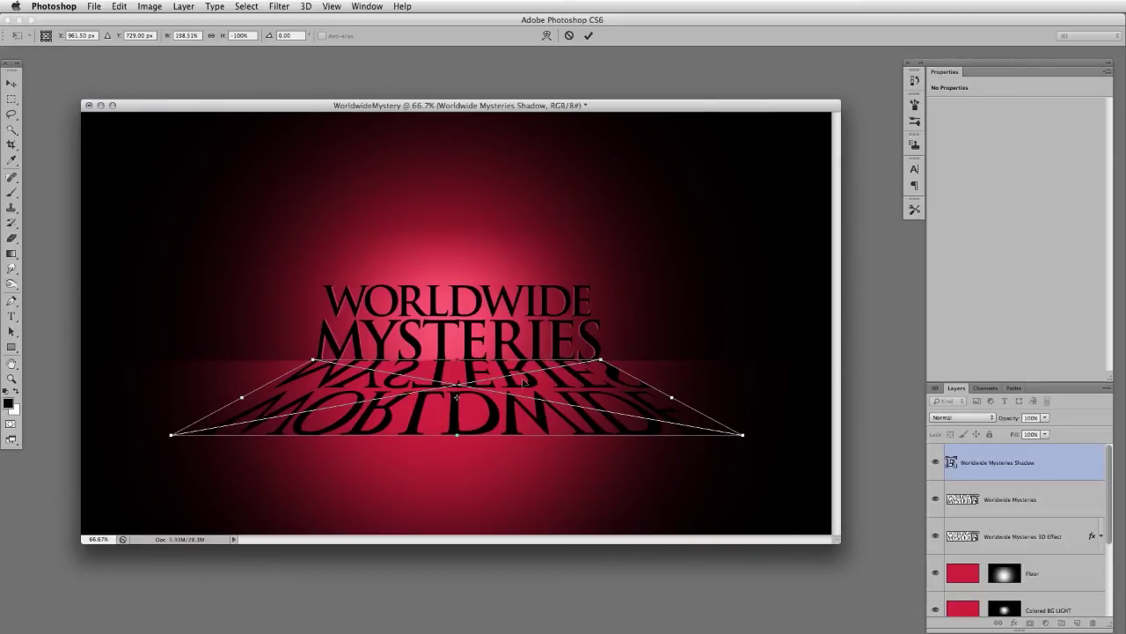
key("Return")
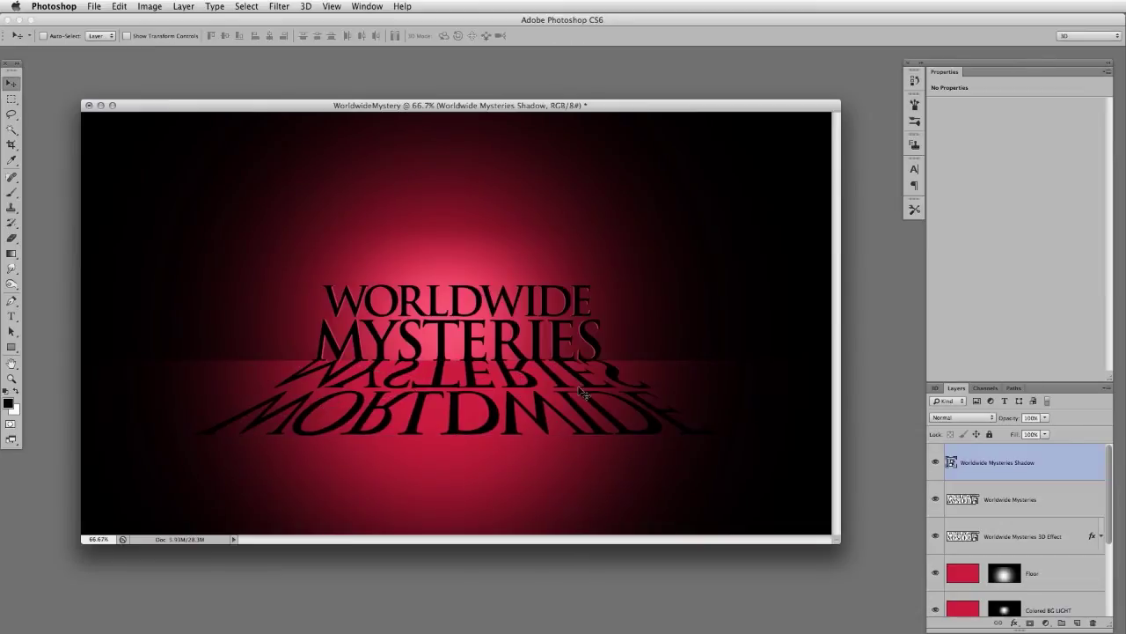
Stretch the reflected shadow lettering down to the bottom edge of the canvas
key("ctrl+t")
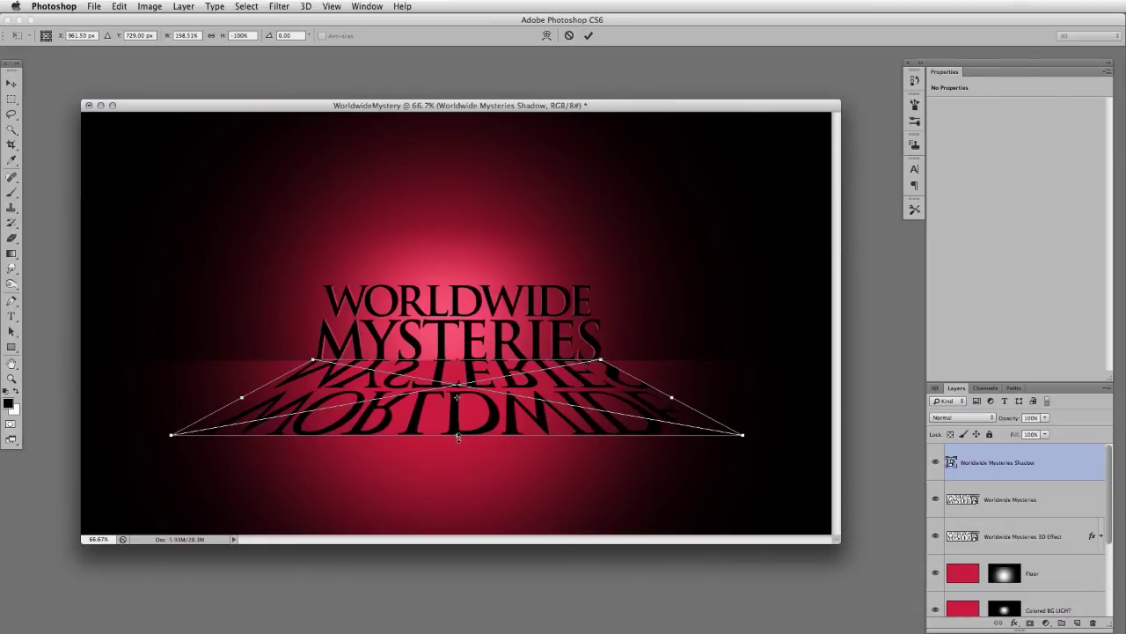
left_click_drag(457, 435, 452, 561)
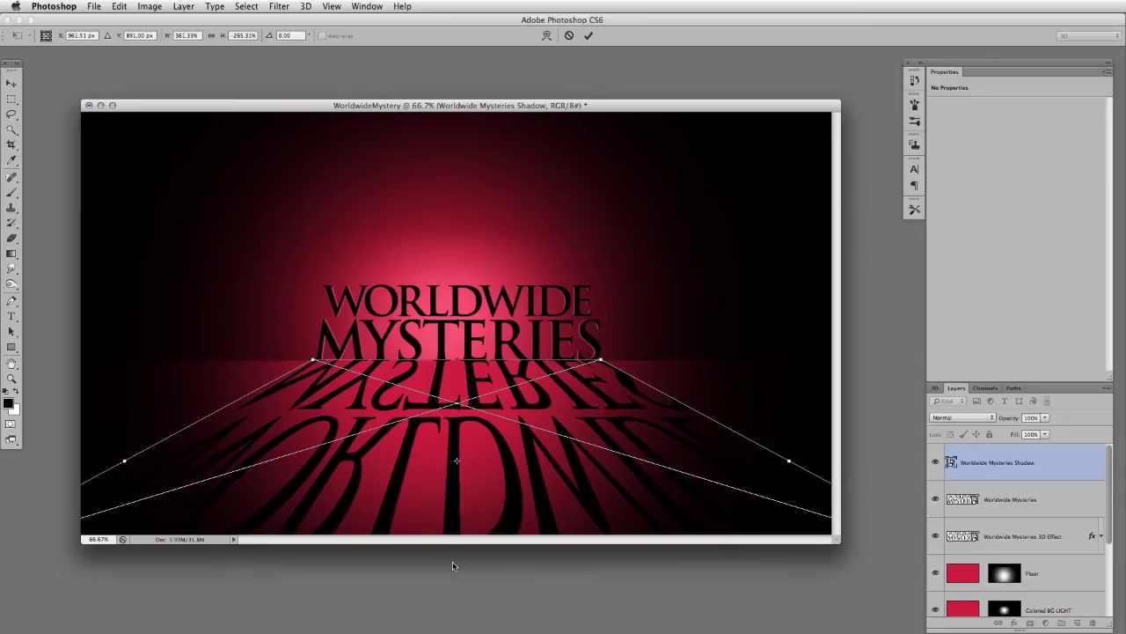
key("Return")
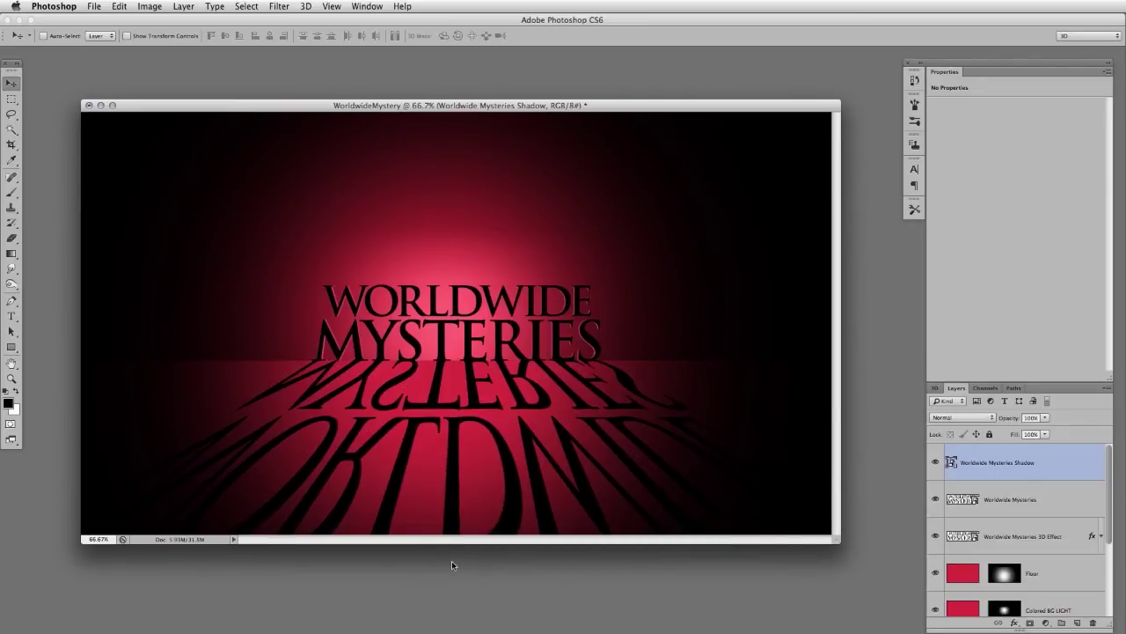
Try 74% opacity on the shadow layer, undo it back to 100%, and check its layer style
left_click_drag(1016, 421, 996, 422)
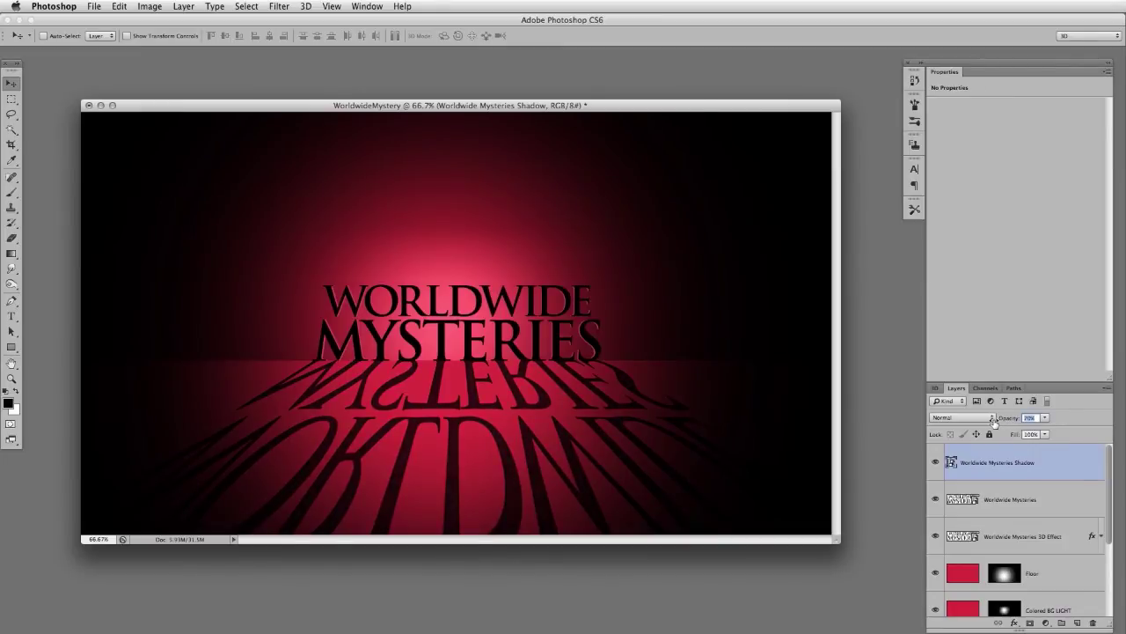
key("super+z")
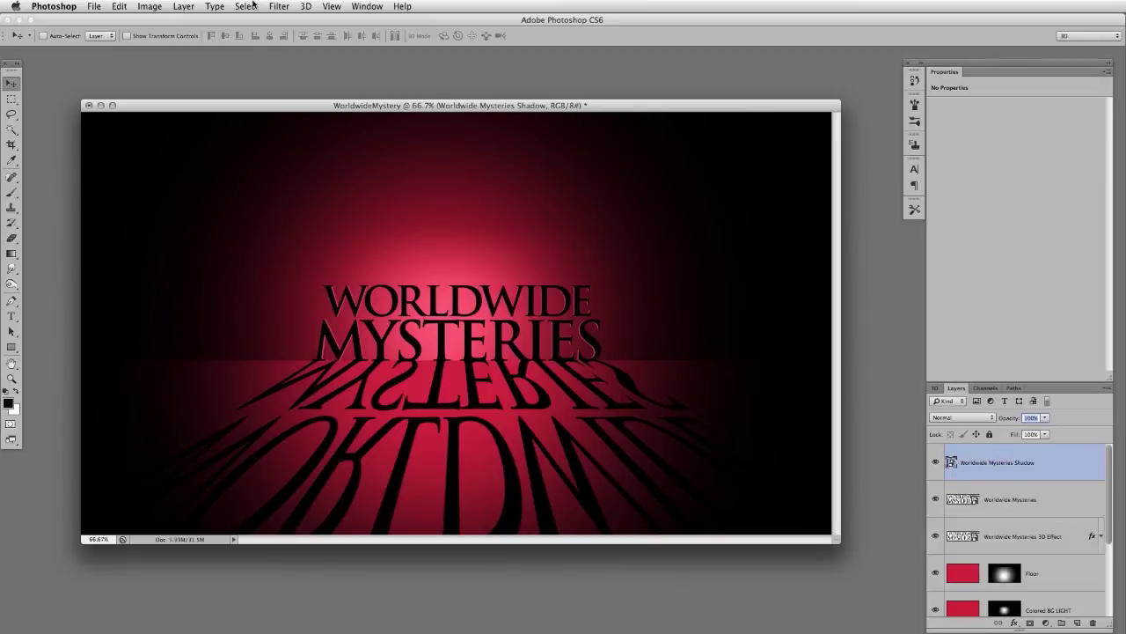
double_click(1062, 480)
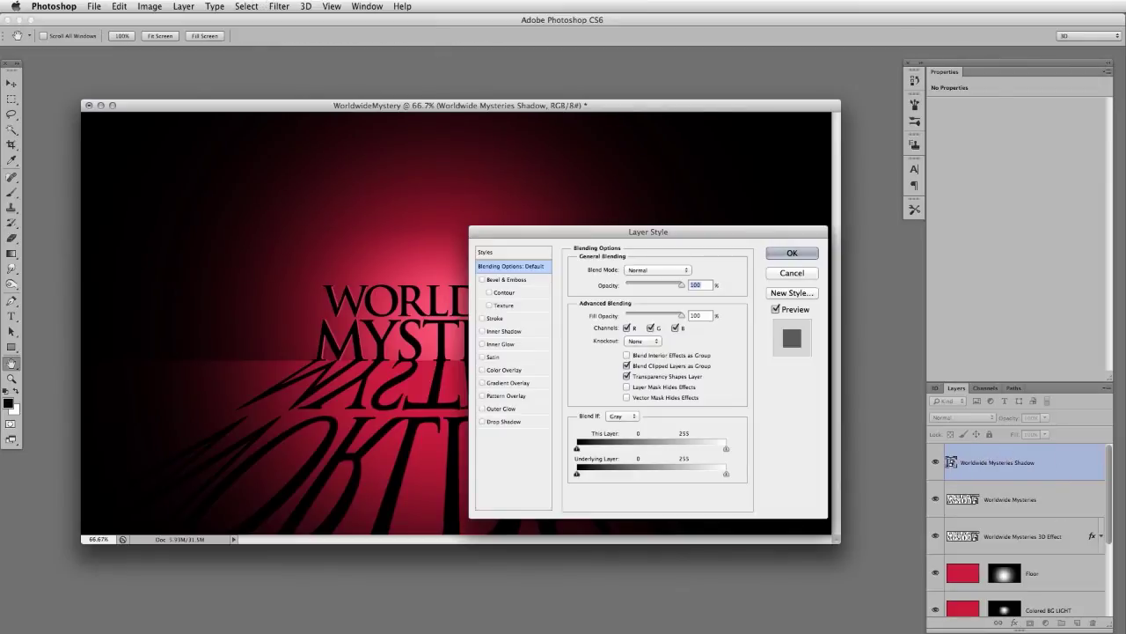
left_click(792, 252)
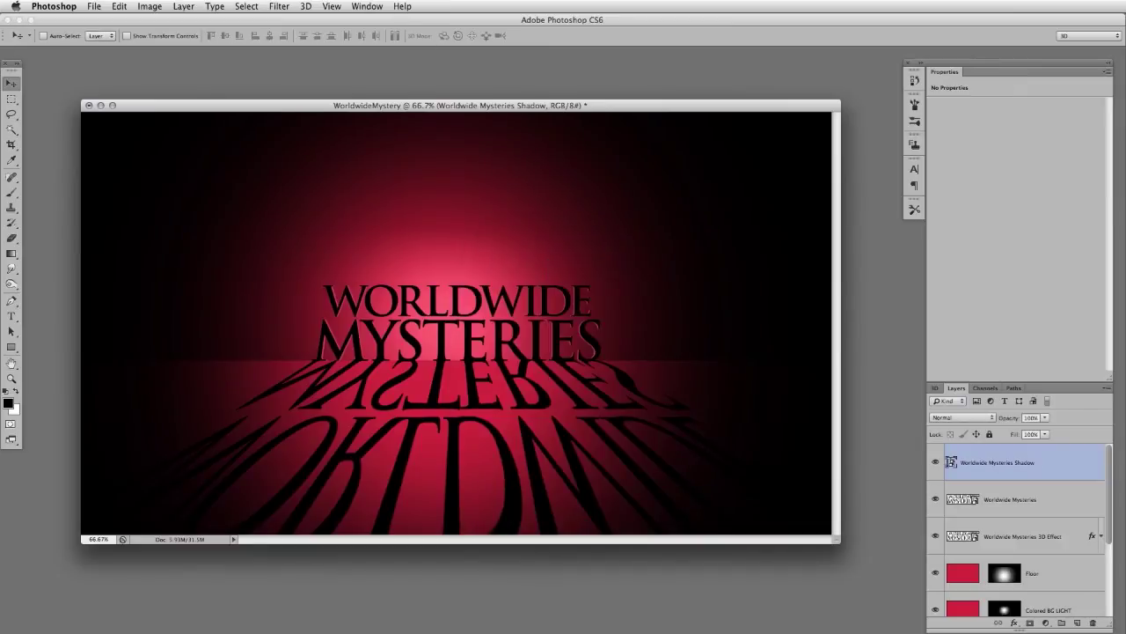
left_click(271, 7)
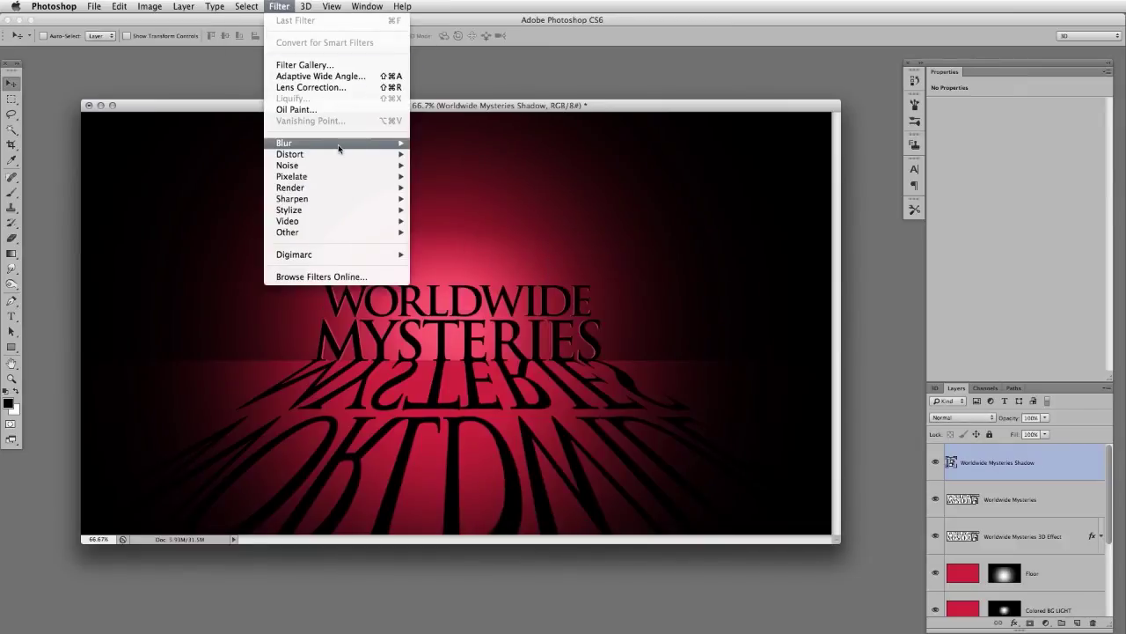
Apply a 2.0-pixel Gaussian Blur smart filter to the shadow and select its filter mask
mouse_move(339, 147)
left_click(470, 232)
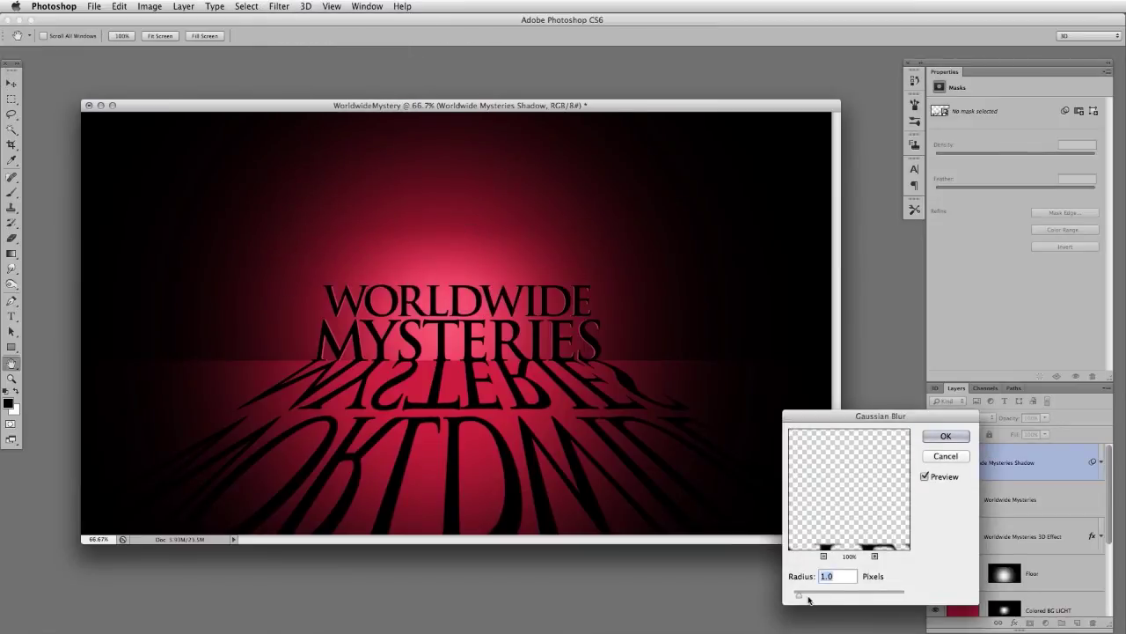
left_click_drag(809, 599, 803, 598)
left_click(946, 435)
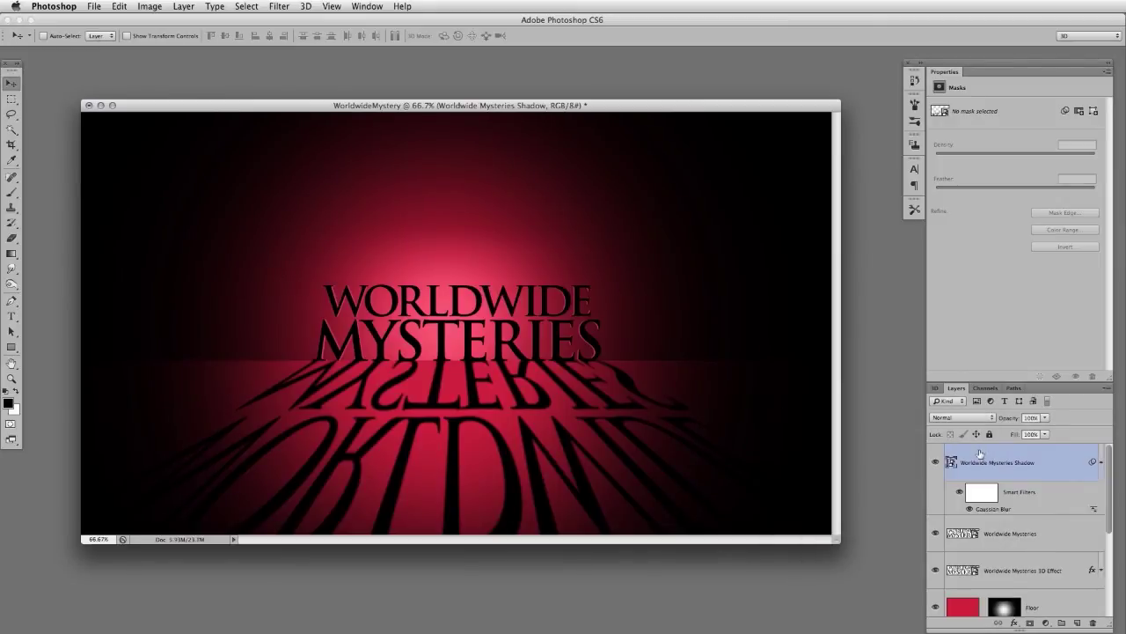
left_click(980, 498)
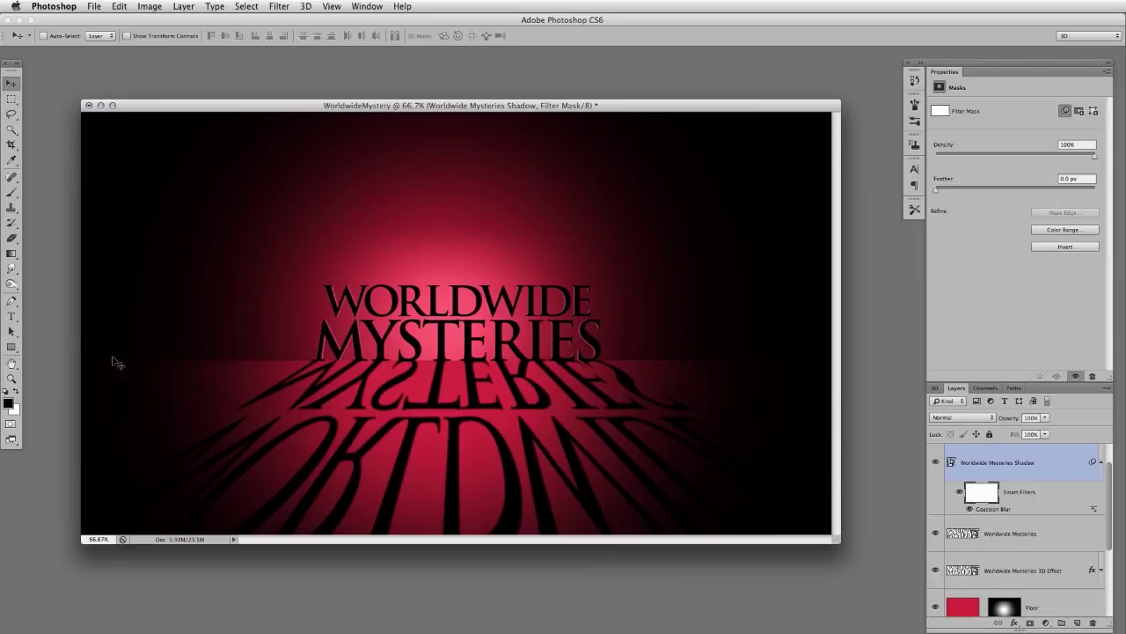
Draw a black gradient on the filter mask so the blur fades in toward the shadow's bottom
key("g")
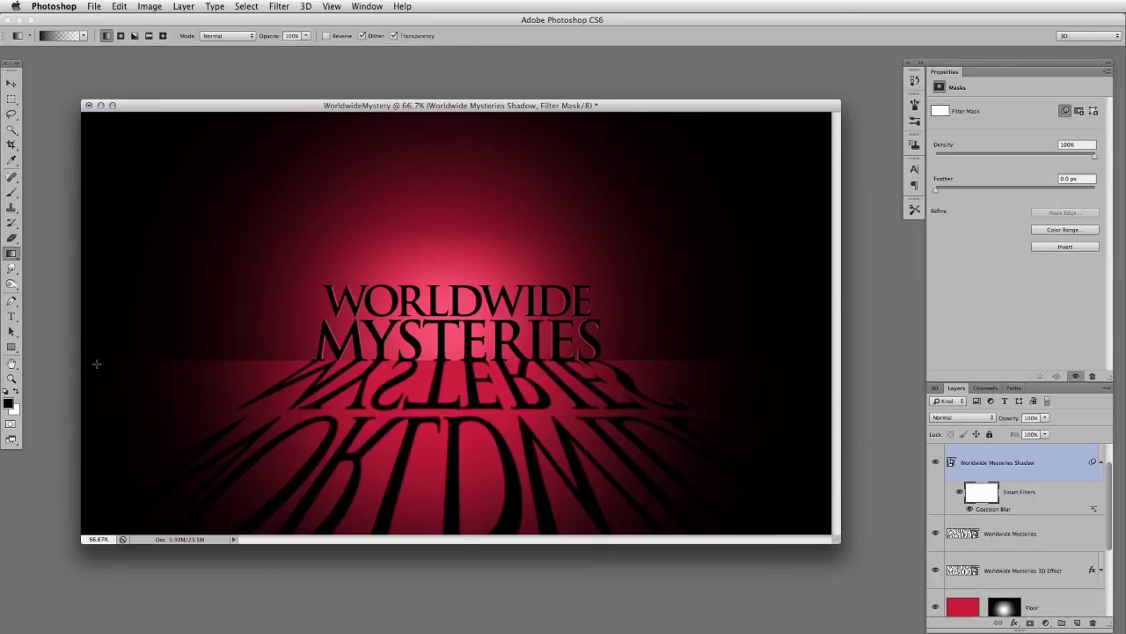
left_click(8, 403)
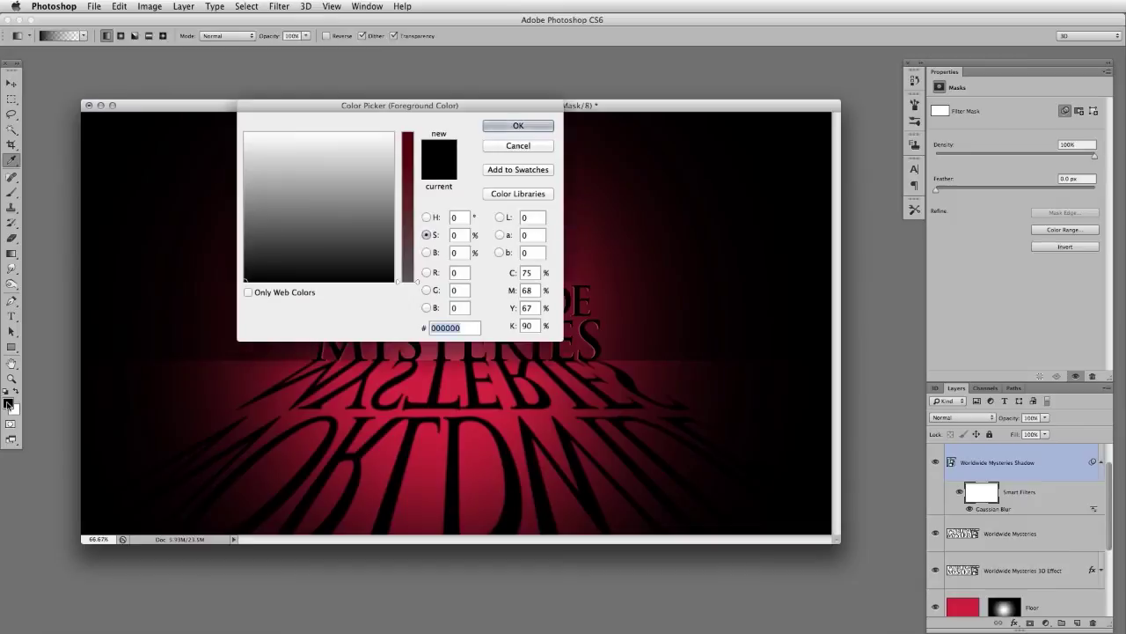
left_click(518, 124)
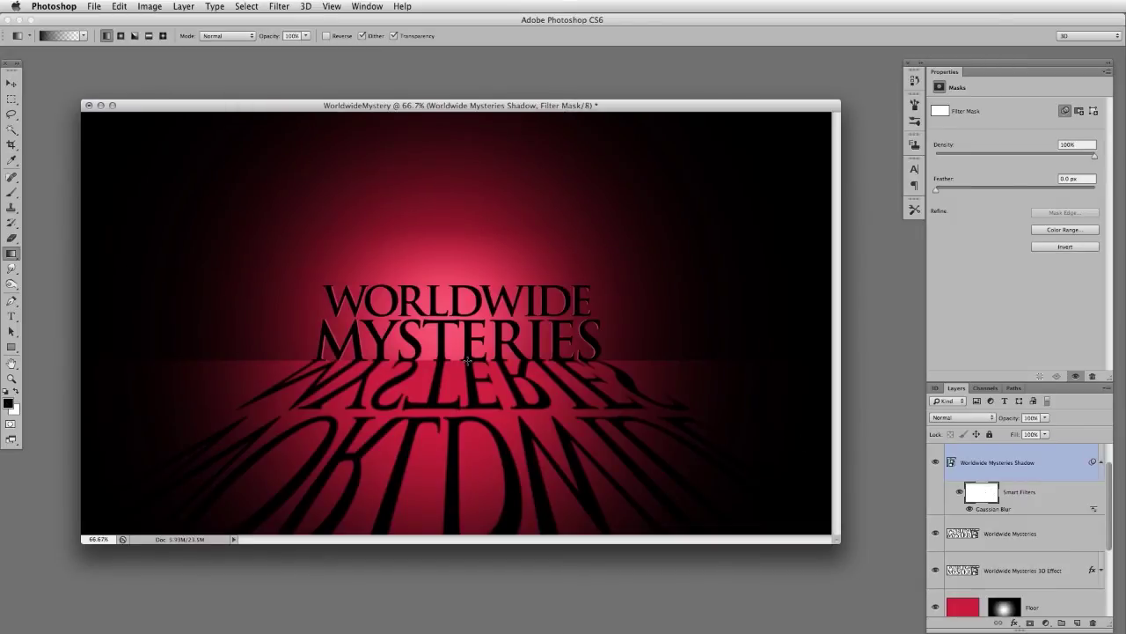
left_click_drag(466, 359, 471, 486)
Increase the shadow's Gaussian Blur radius and lower the shadow layer's opacity to 73%
double_click(994, 513)
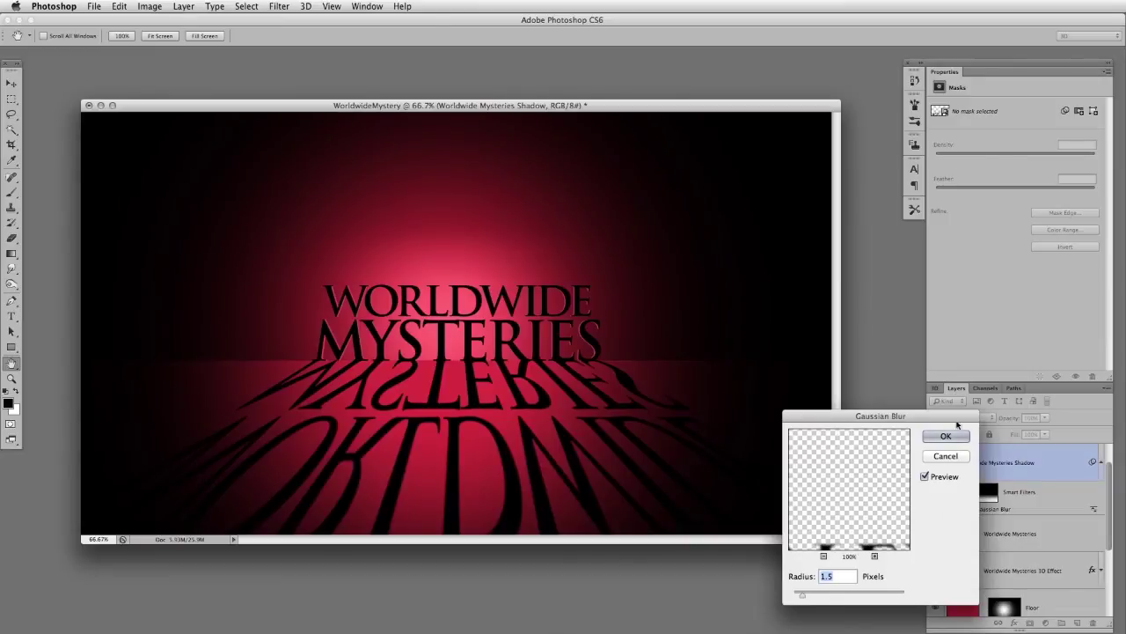
left_click_drag(880, 415, 812, 390)
left_click_drag(735, 568, 749, 571)
left_click(878, 410)
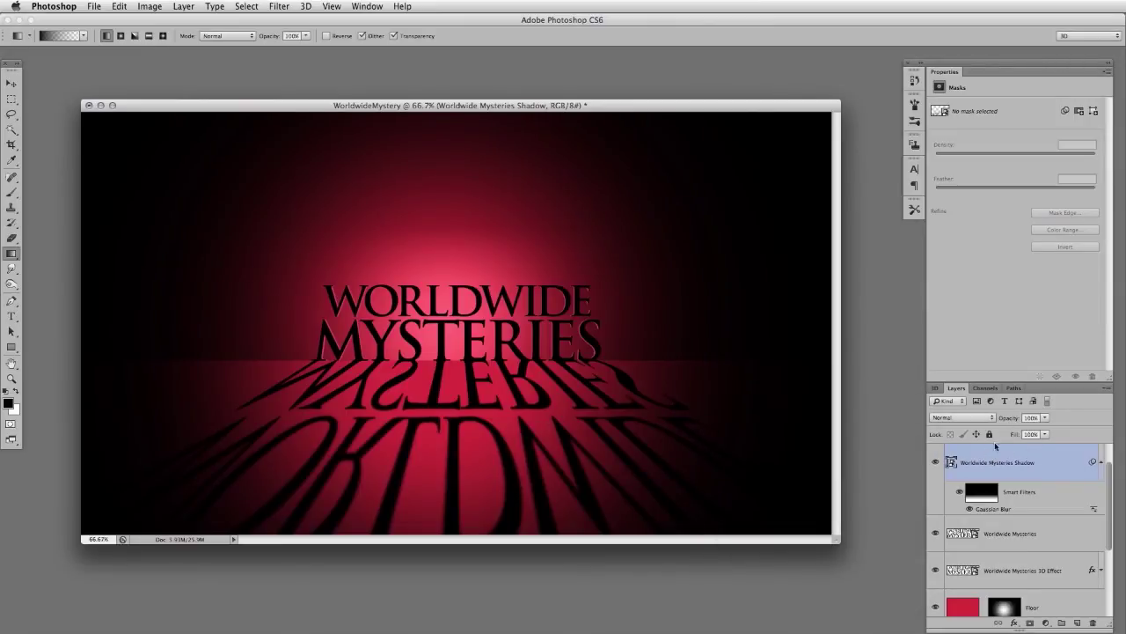
left_click_drag(1010, 422, 1010, 423)
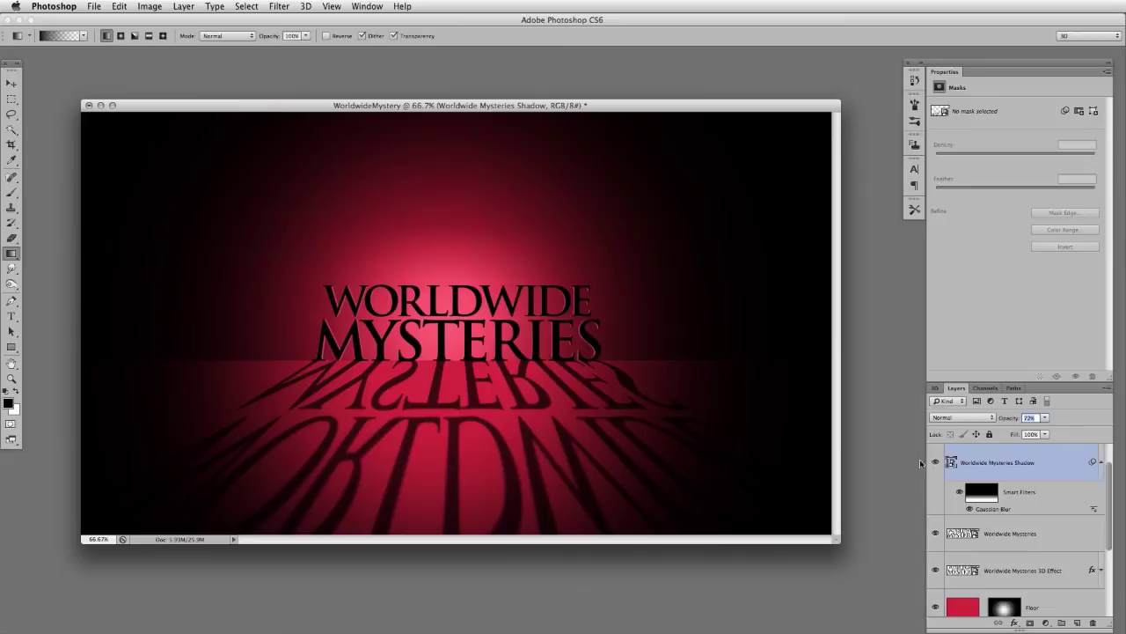
Scale the shadow, title and 3D effect layers together proportionally to 117% from a raised pivot
left_click(1006, 572, "shift")
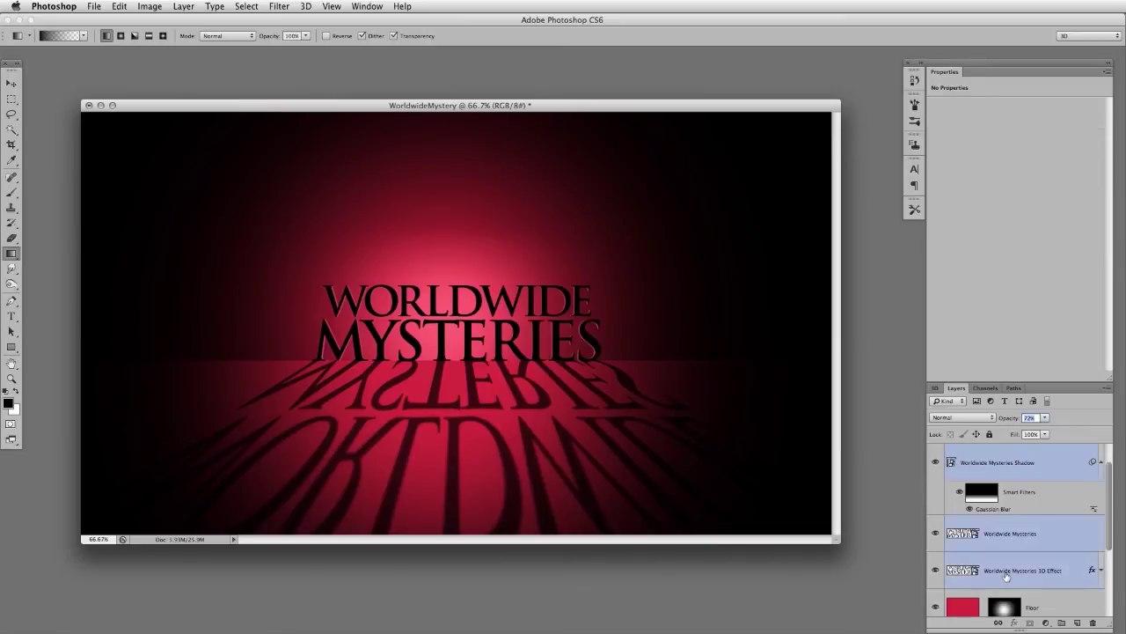
key("super+t")
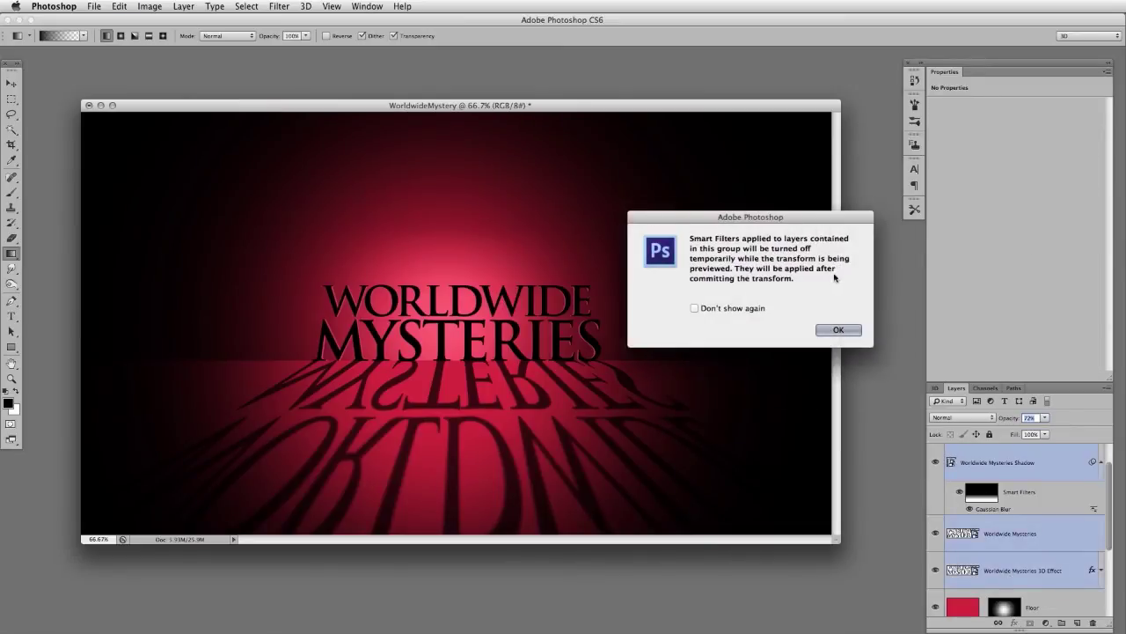
left_click(838, 329)
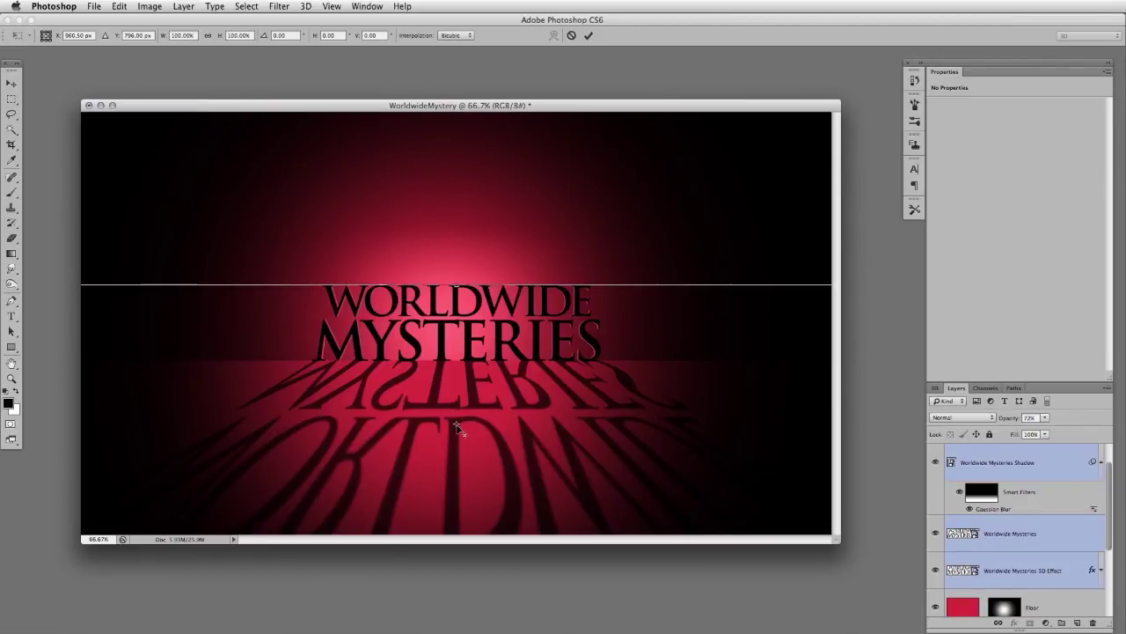
left_click_drag(457, 426, 452, 359)
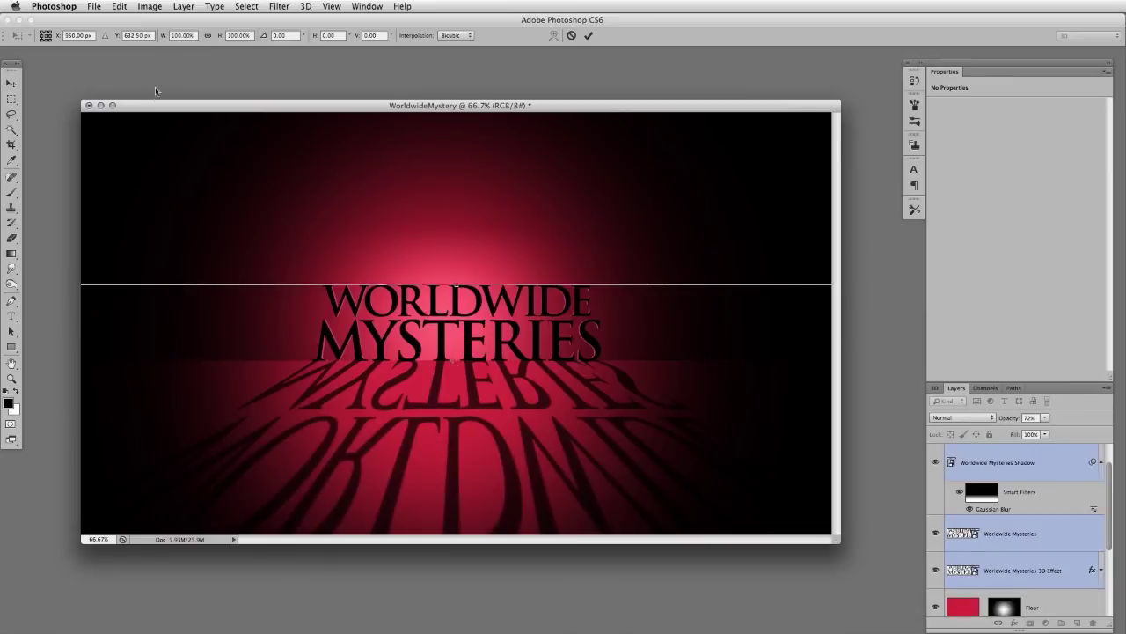
left_click(206, 36)
left_click(207, 36)
left_click_drag(220, 39, 234, 37)
type("117")
key("Return")
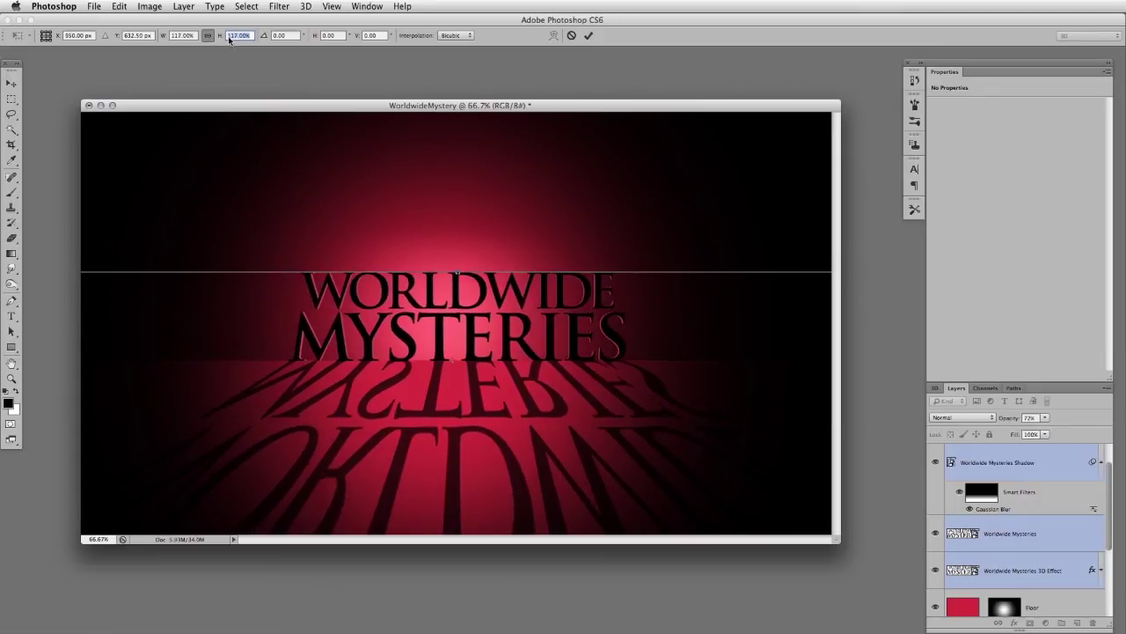
key("Return")
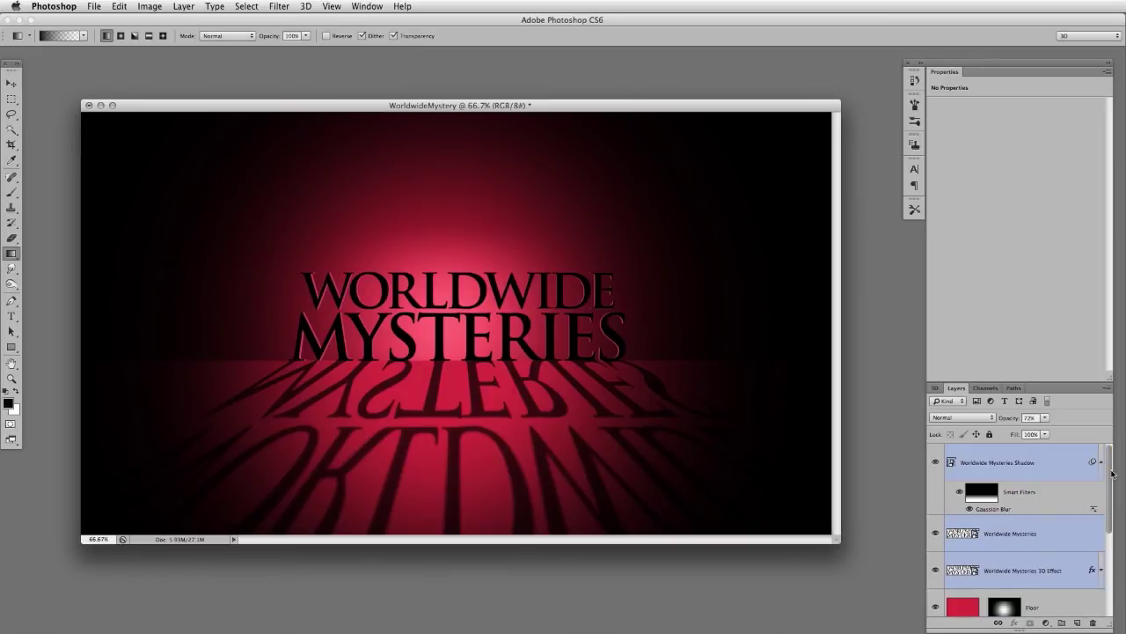
Add a new layer named Gray and fill it with 50% Gray
key("super+shift+n")
type("Cre")
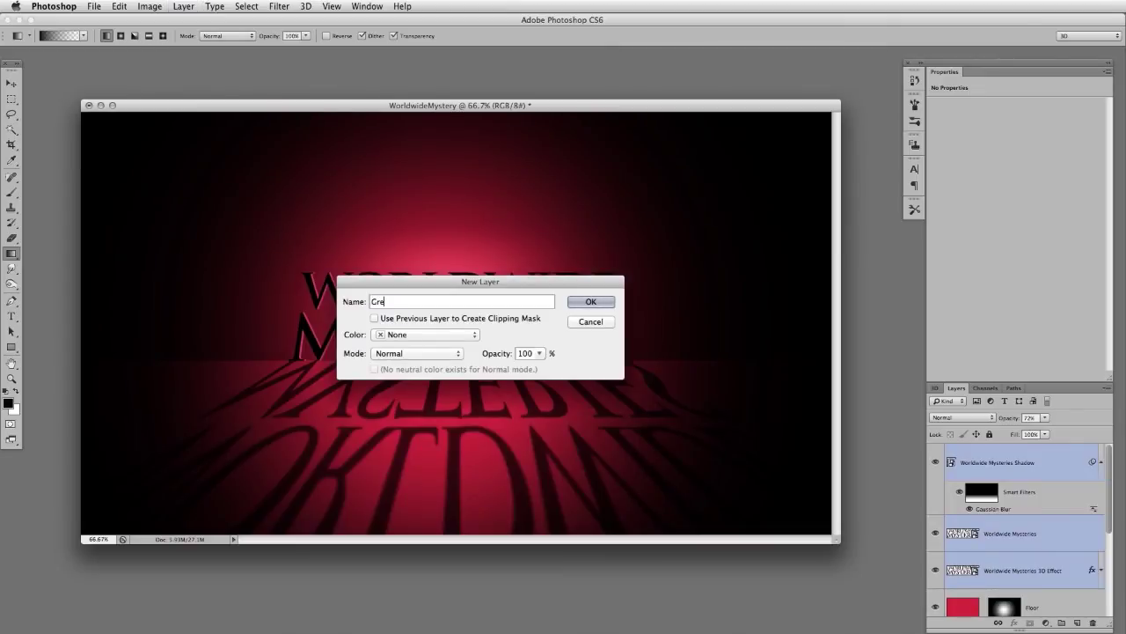
key("BackSpace")
type("ay")
key("Return")
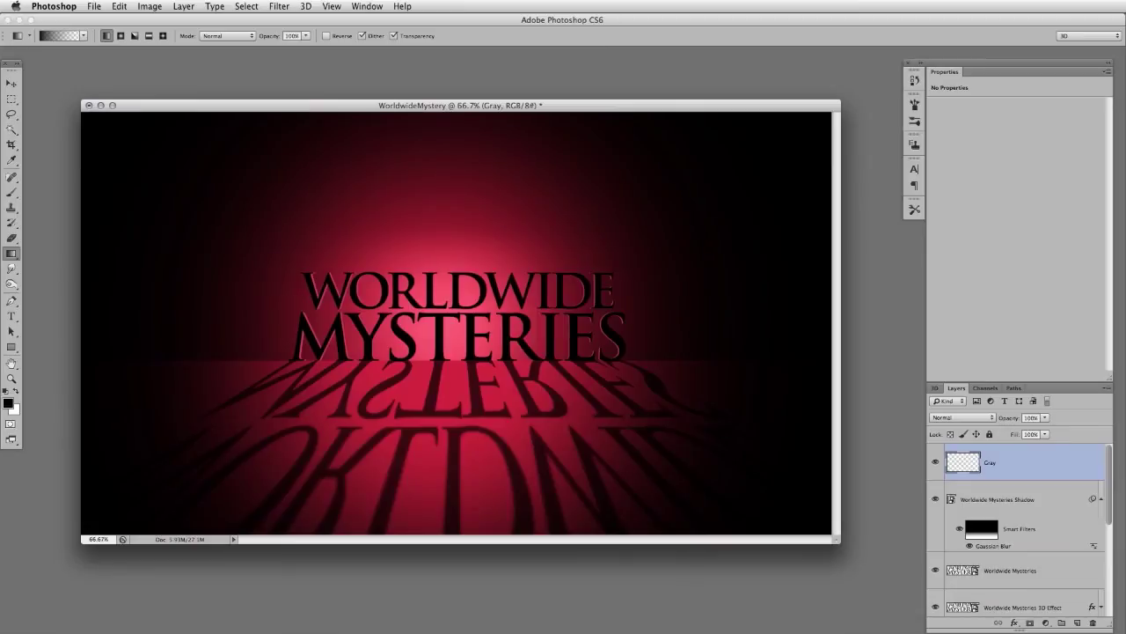
key("shift+F5")
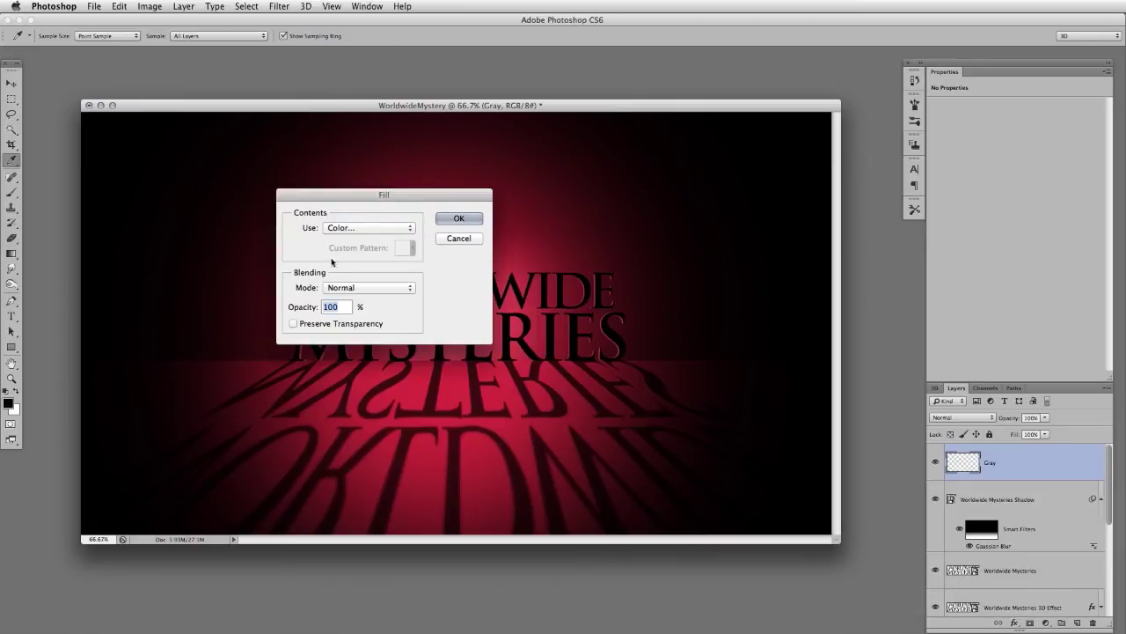
left_click(366, 228)
left_click(347, 294)
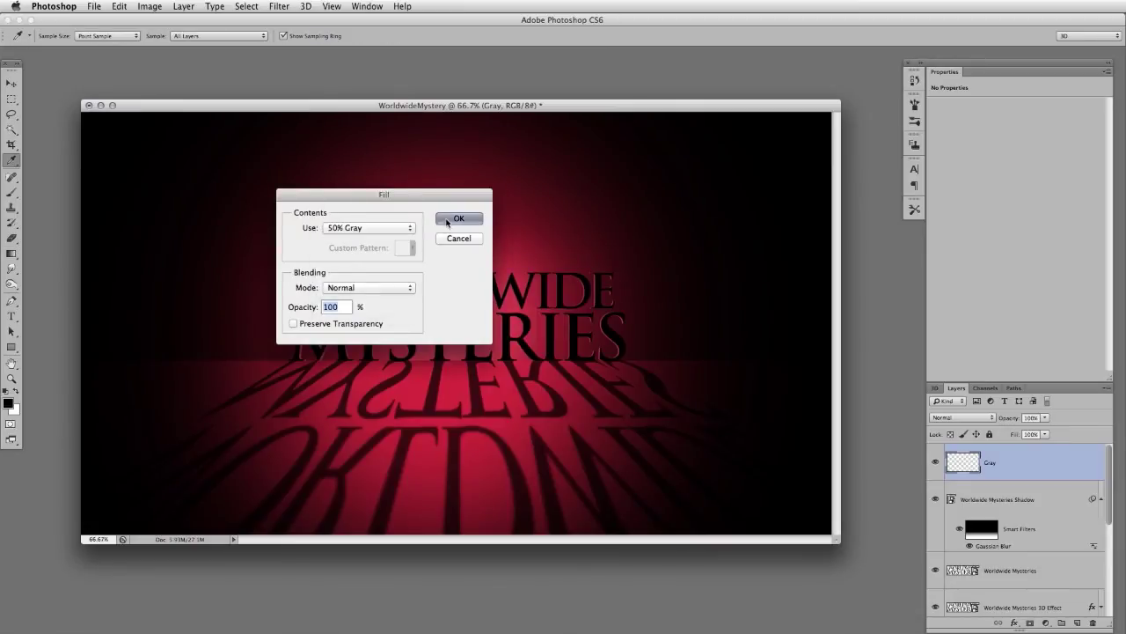
left_click(447, 219)
key("g")
Apply Add Noise at 5% with Gaussian distribution to the Gray layer
left_click(280, 7)
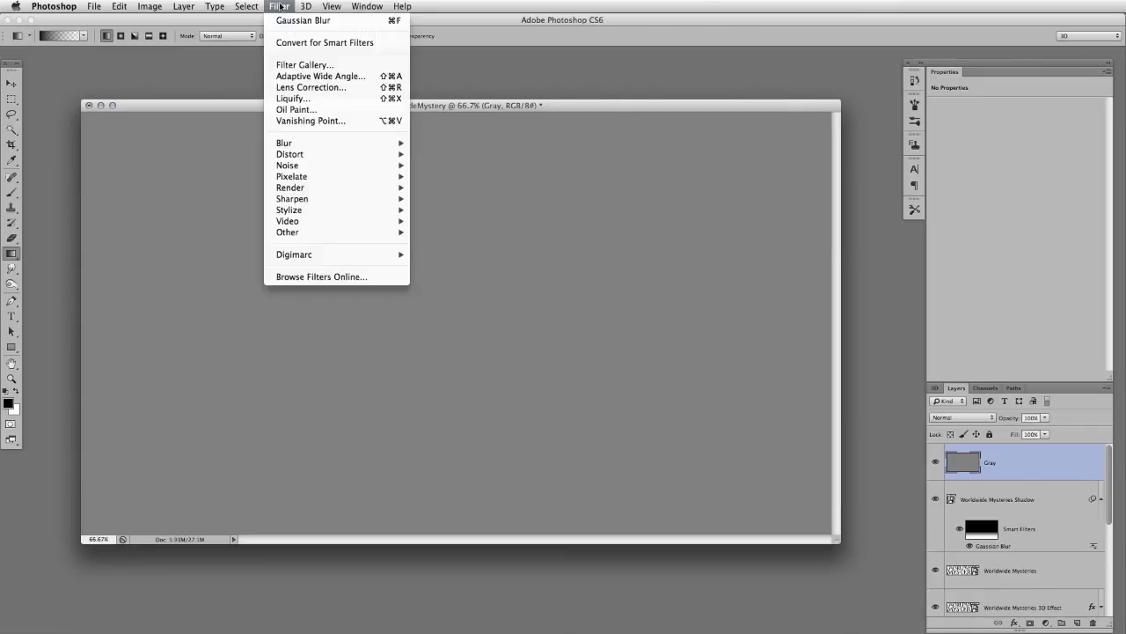
mouse_move(332, 167)
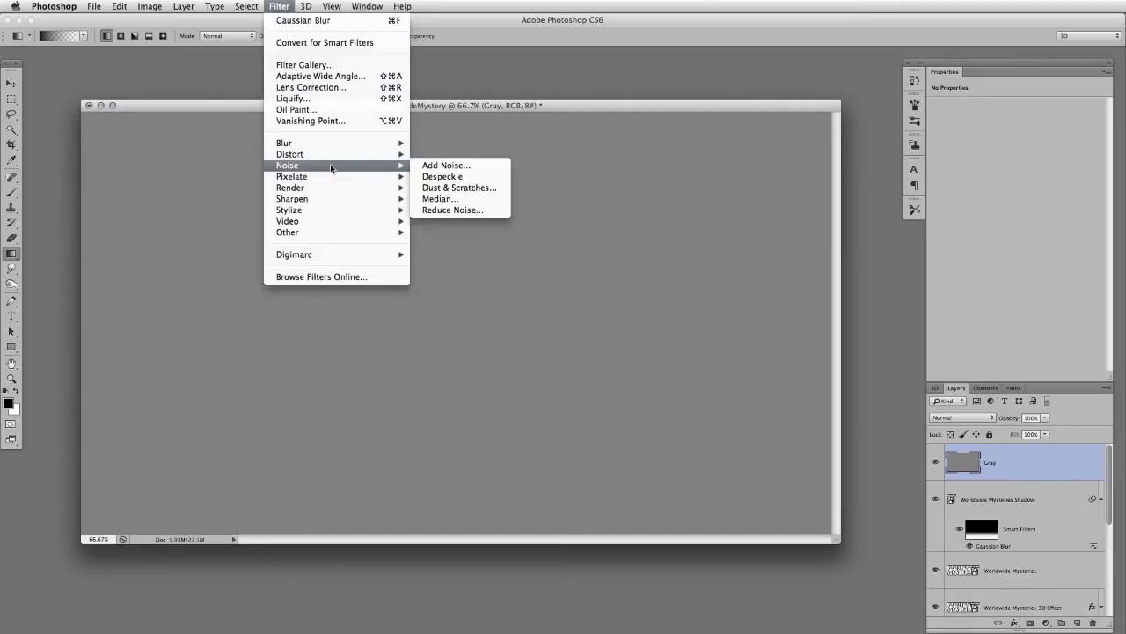
left_click(426, 167)
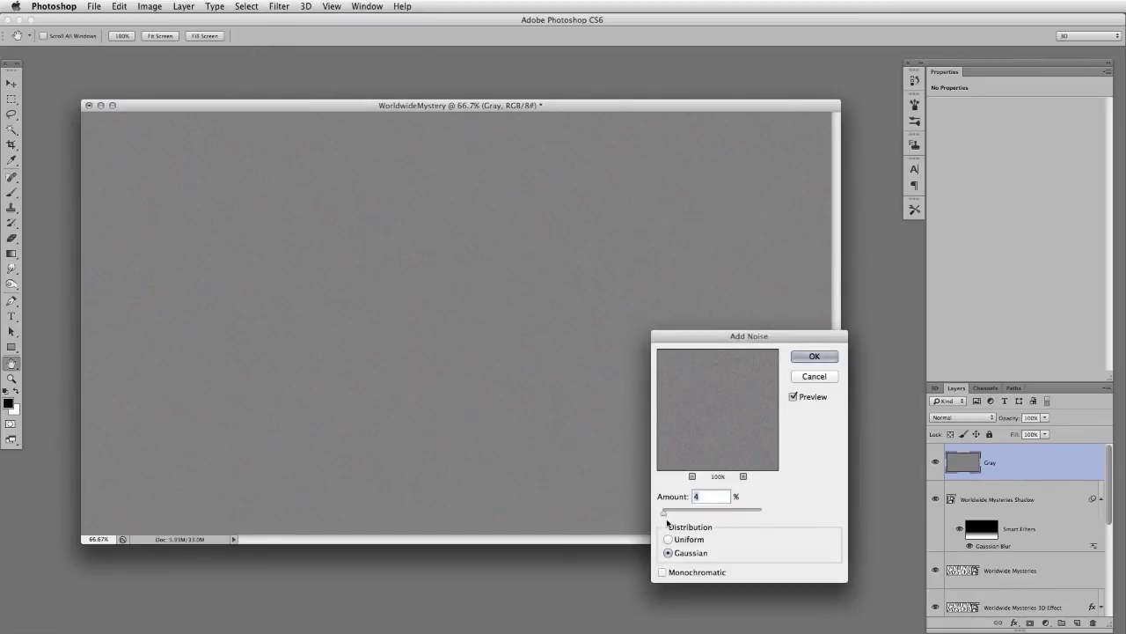
type("5")
left_click(674, 540)
left_click(670, 552)
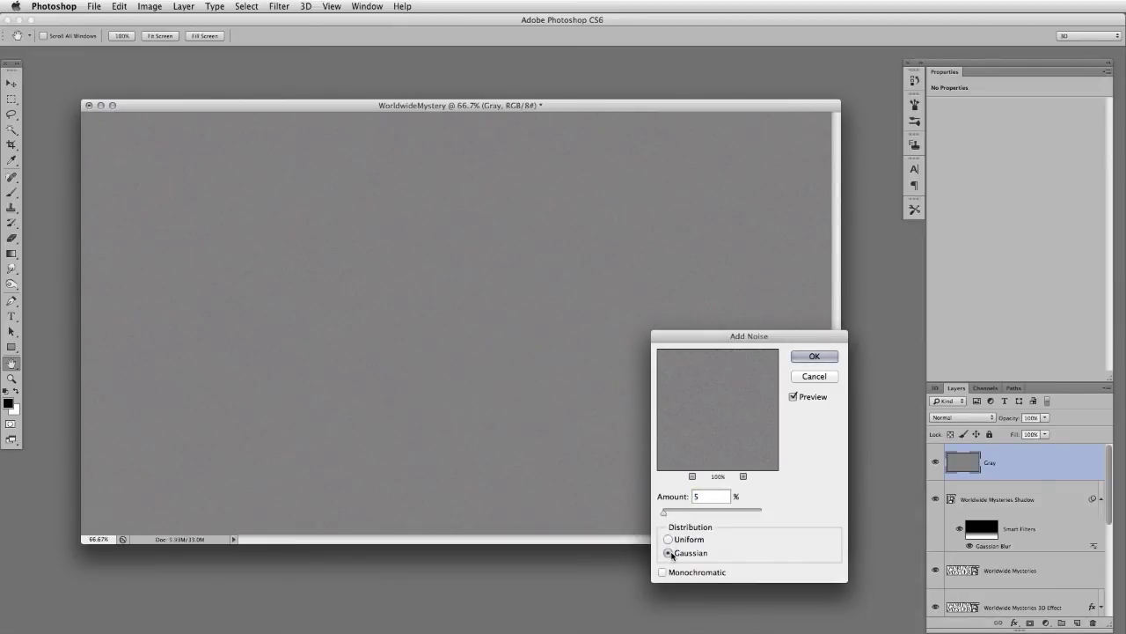
left_click(816, 355)
key("g")
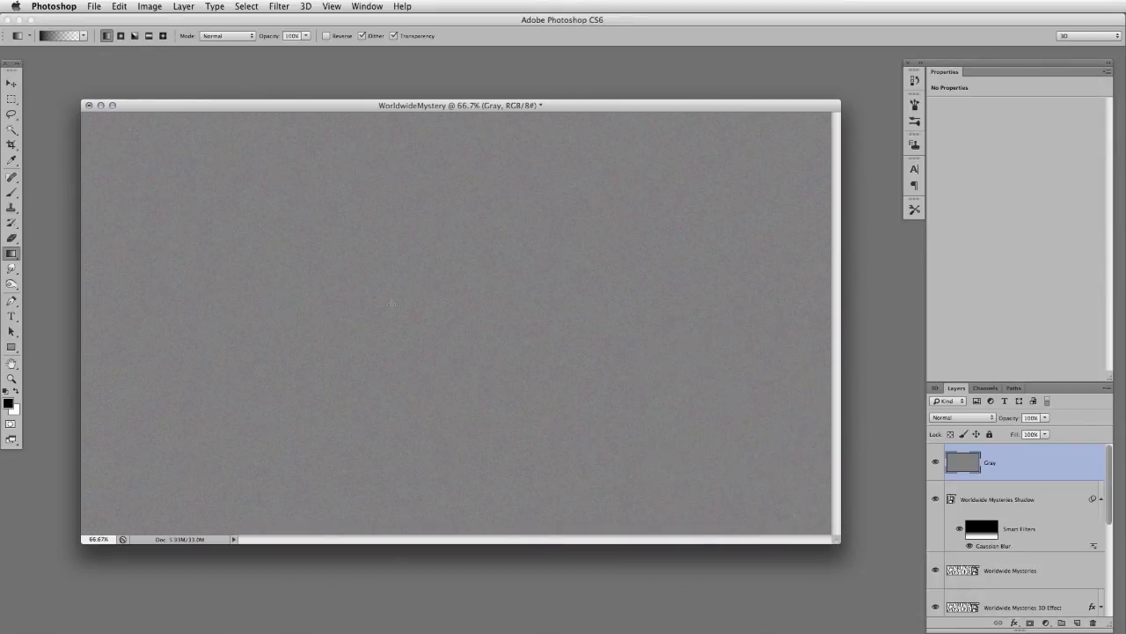
Set the Gray layer to Hard Light blend mode at about 40% opacity
left_click(962, 417)
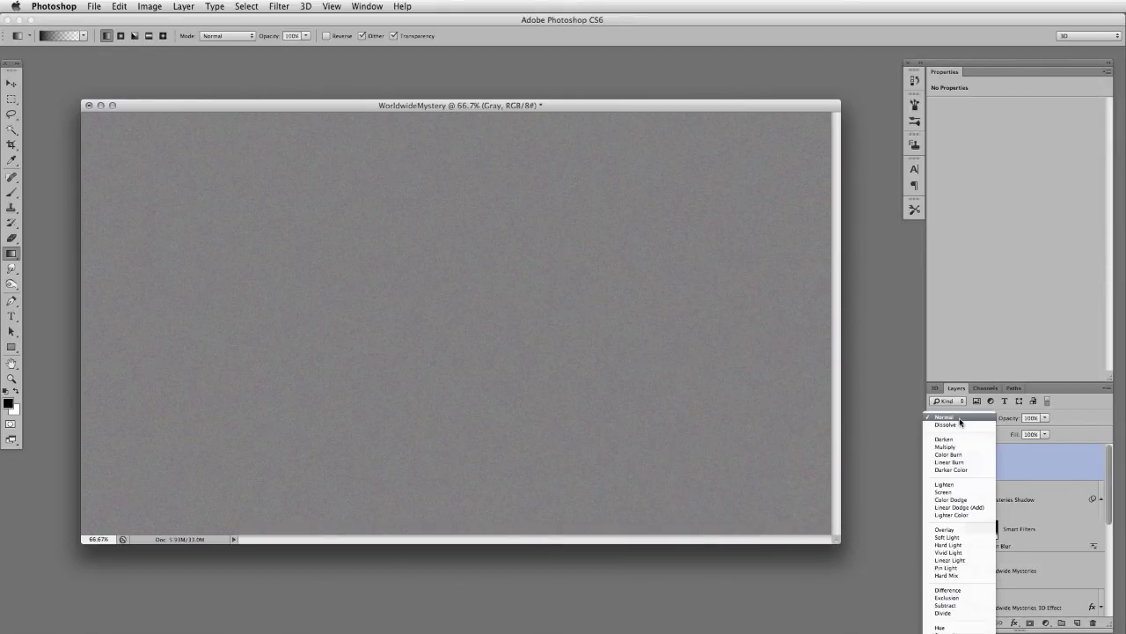
left_click(968, 547)
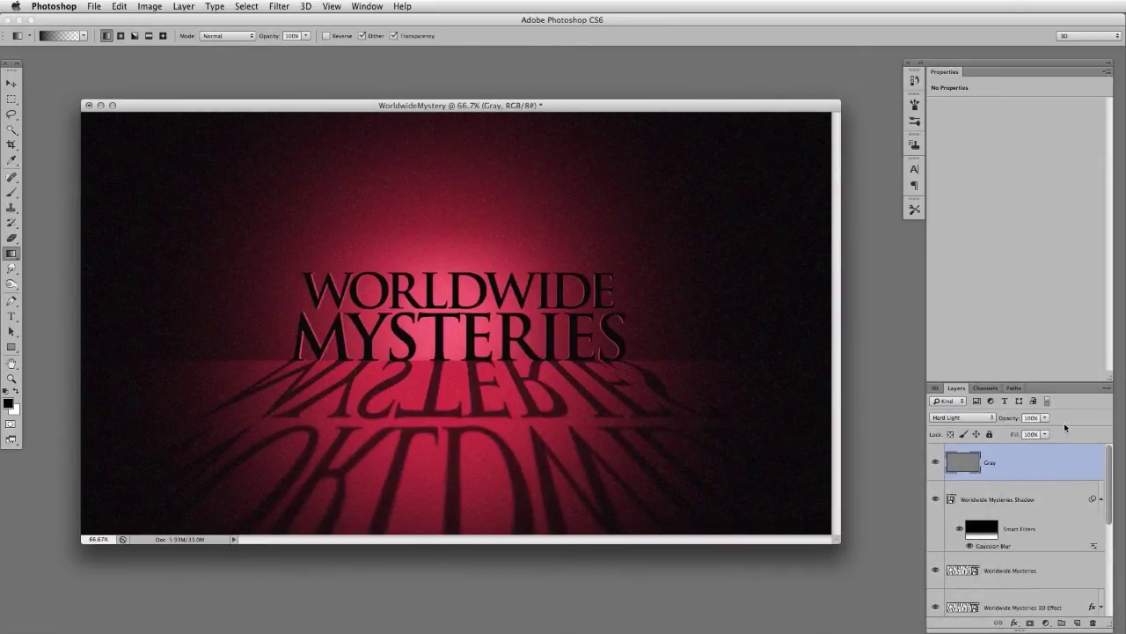
mouse_move(1006, 420)
left_mouse_down()
mouse_move(993, 422)
mouse_move(1011, 423)
left_mouse_up()
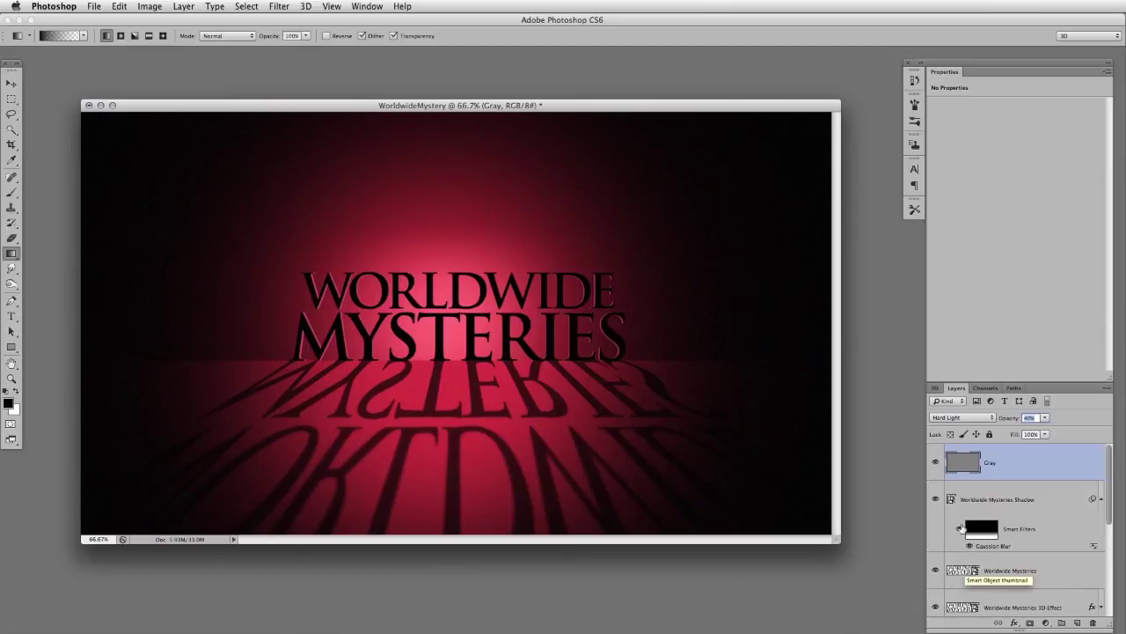
In the title smart object, replace the word MYSTERIES with TRAVEL
double_click(963, 572)
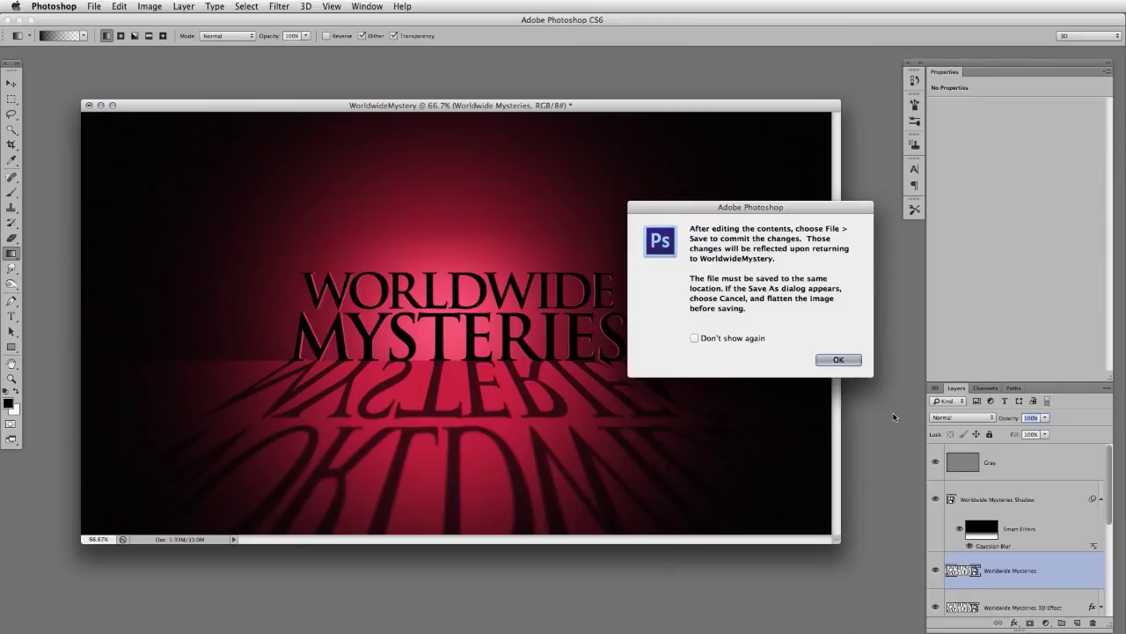
left_click(843, 360)
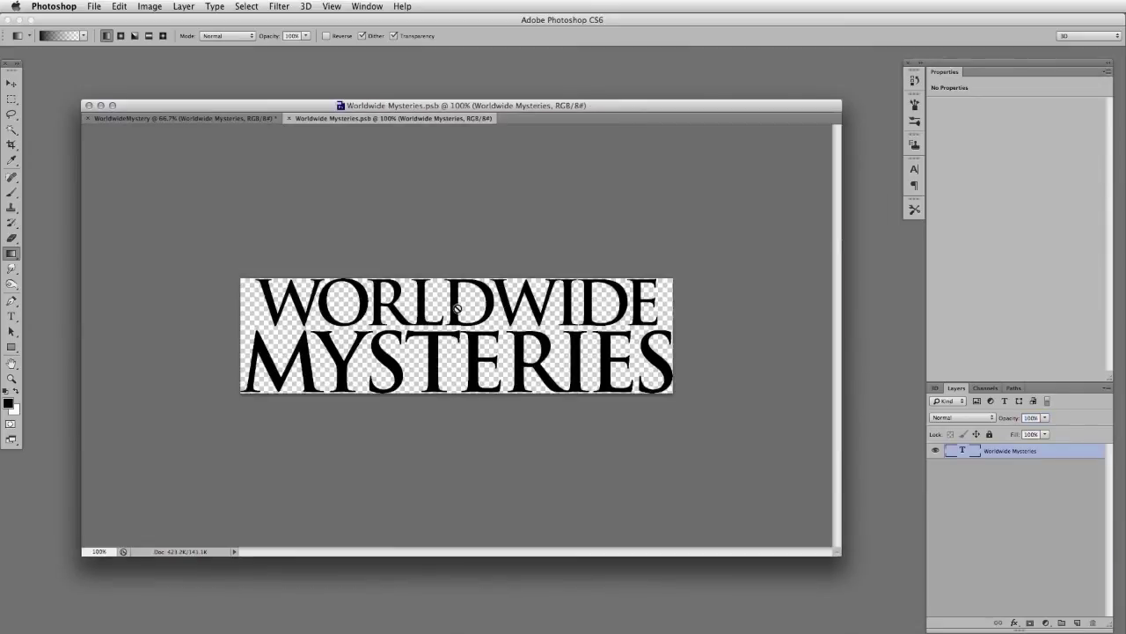
key("t")
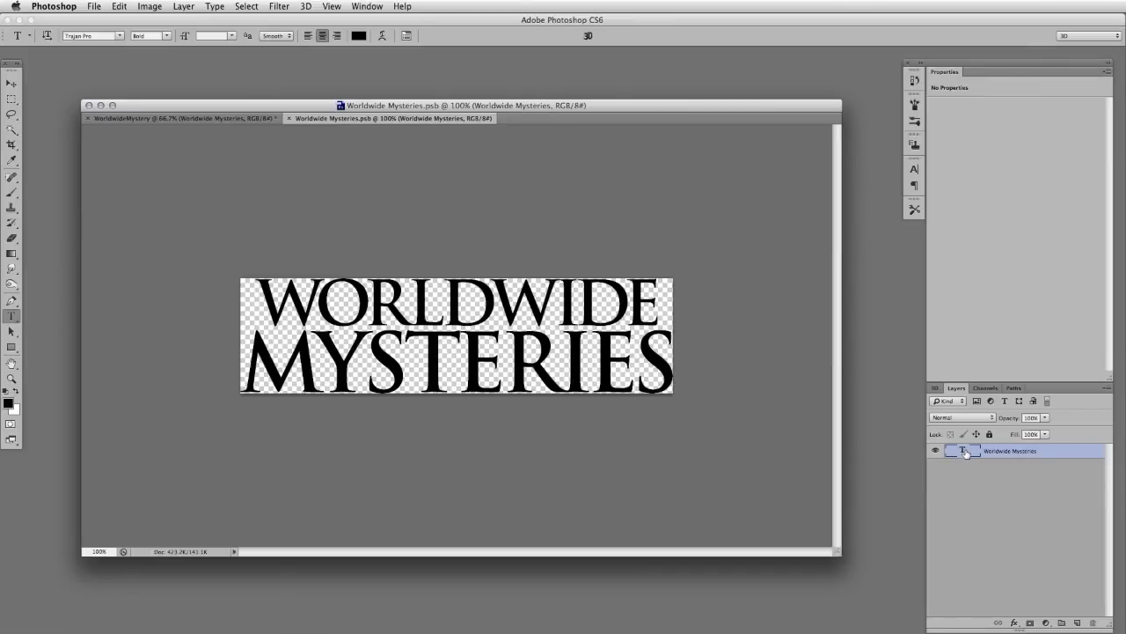
double_click(963, 451)
key("super+Return")
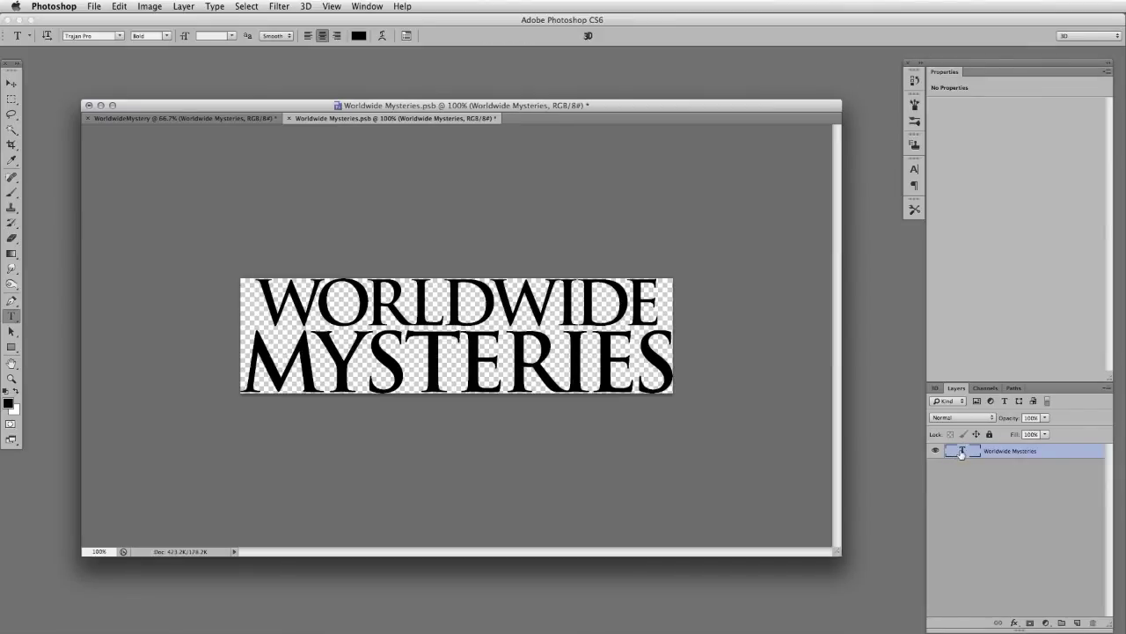
double_click(962, 452)
left_click(414, 377)
double_click(413, 377)
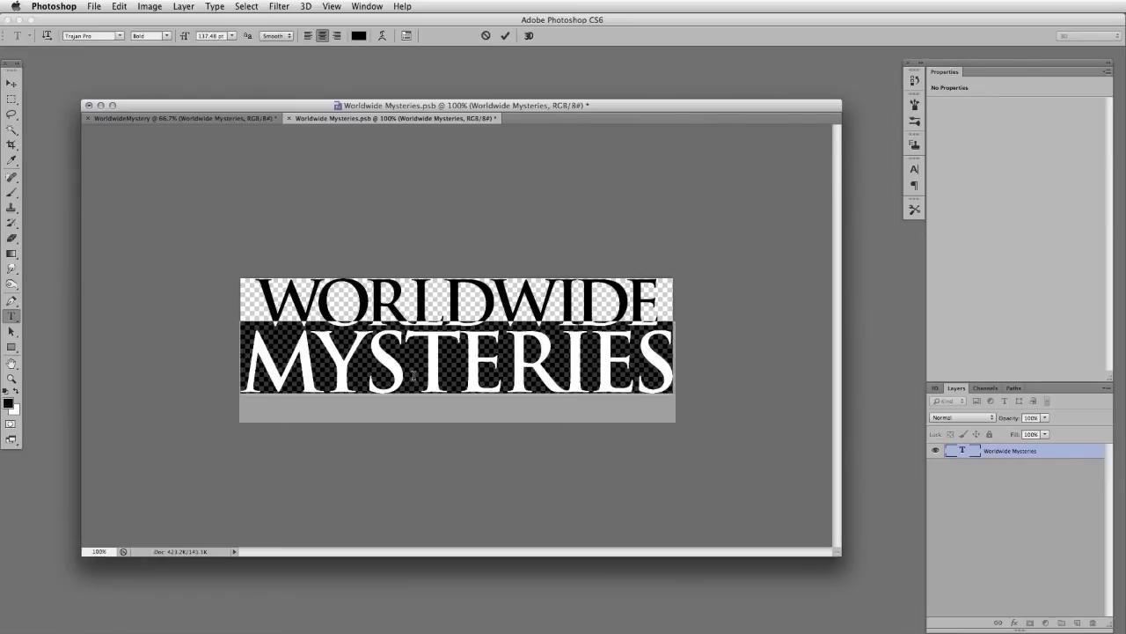
type("T")
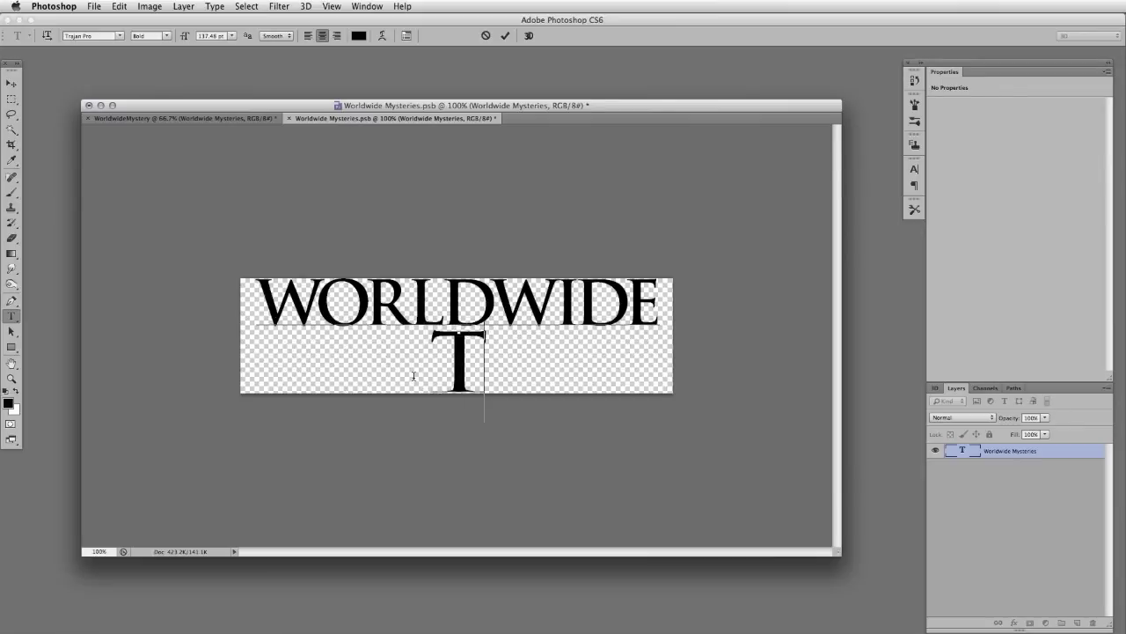
type("RAVEL")
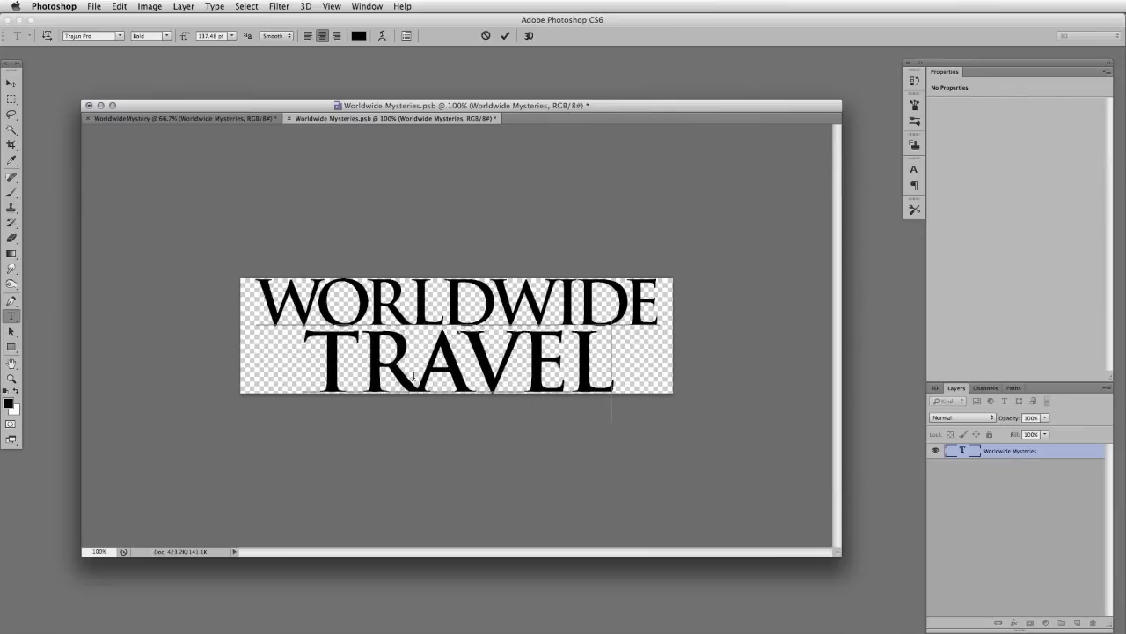
Widen the letter spacing of TRAVEL, then save and close the .psb
left_click(357, 361)
triple_click(358, 361)
key("alt+Right")
key("alt+Right")
key("alt+Right")
key("alt+Right")
key("alt+Right")
key("alt+Right")
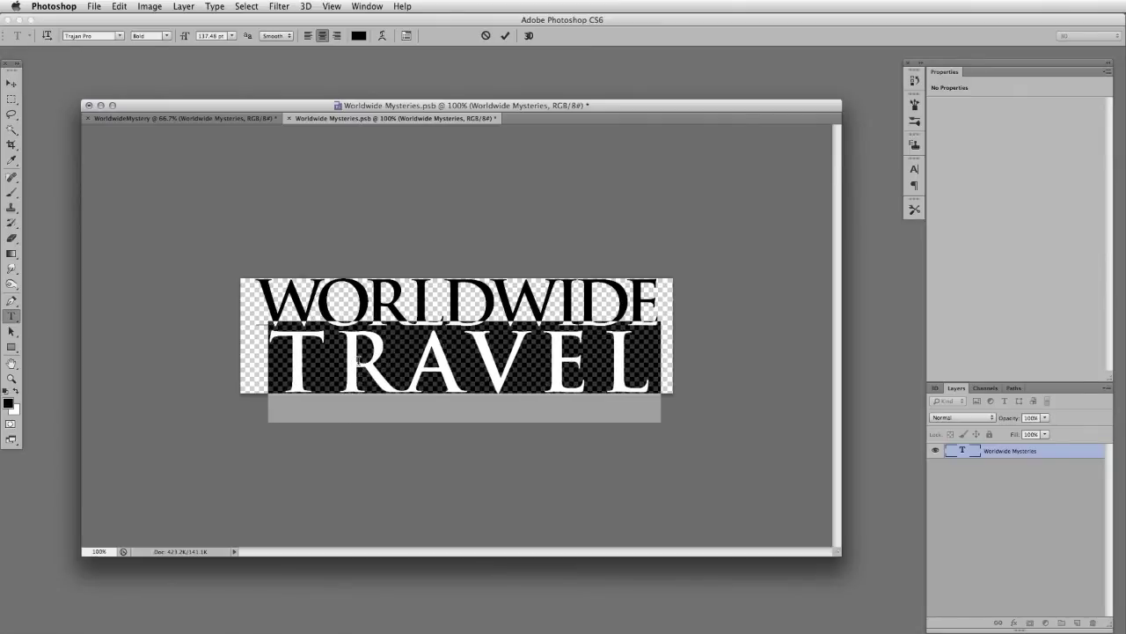
left_click(1072, 484)
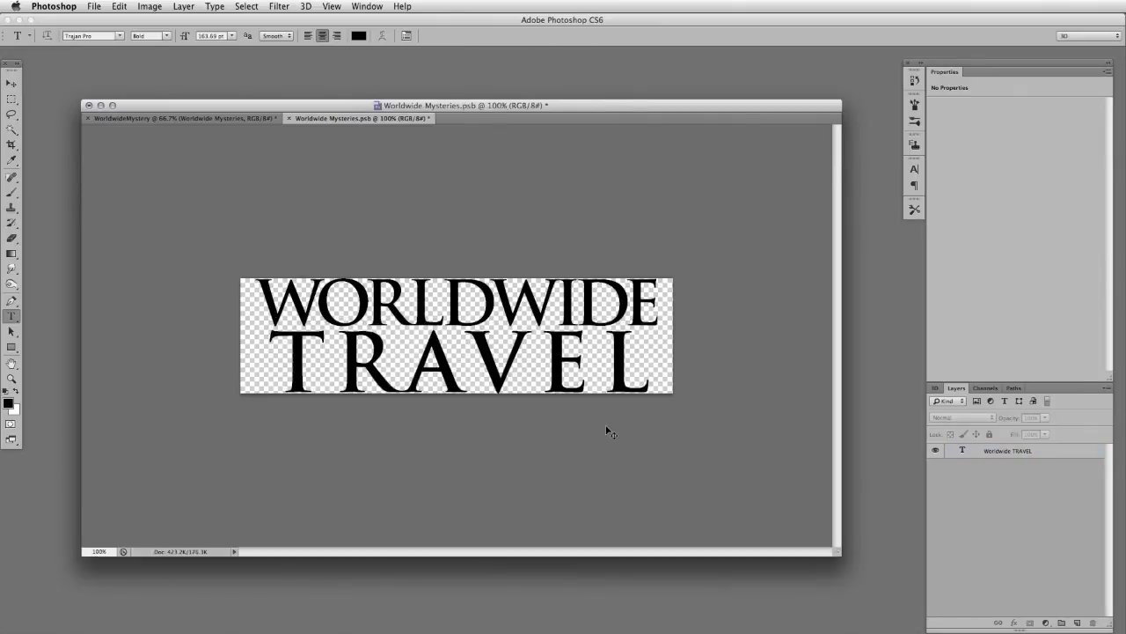
key("super+s")
left_click(290, 117)
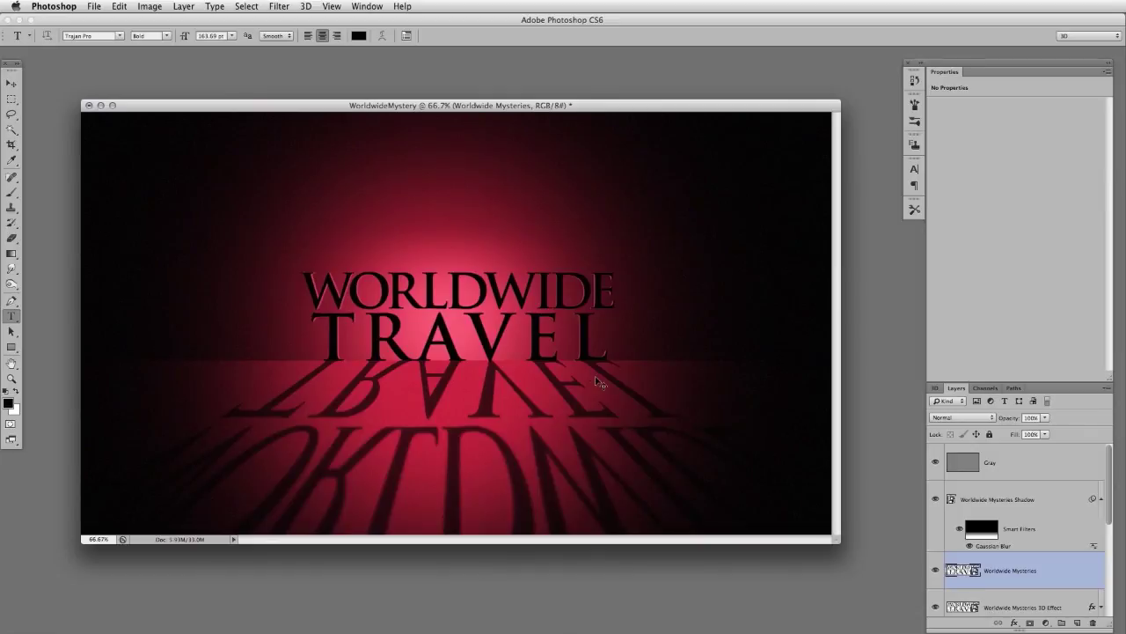
Undo the text edit so the title reads WORLDWIDE MYSTERIES again
key("super+z")
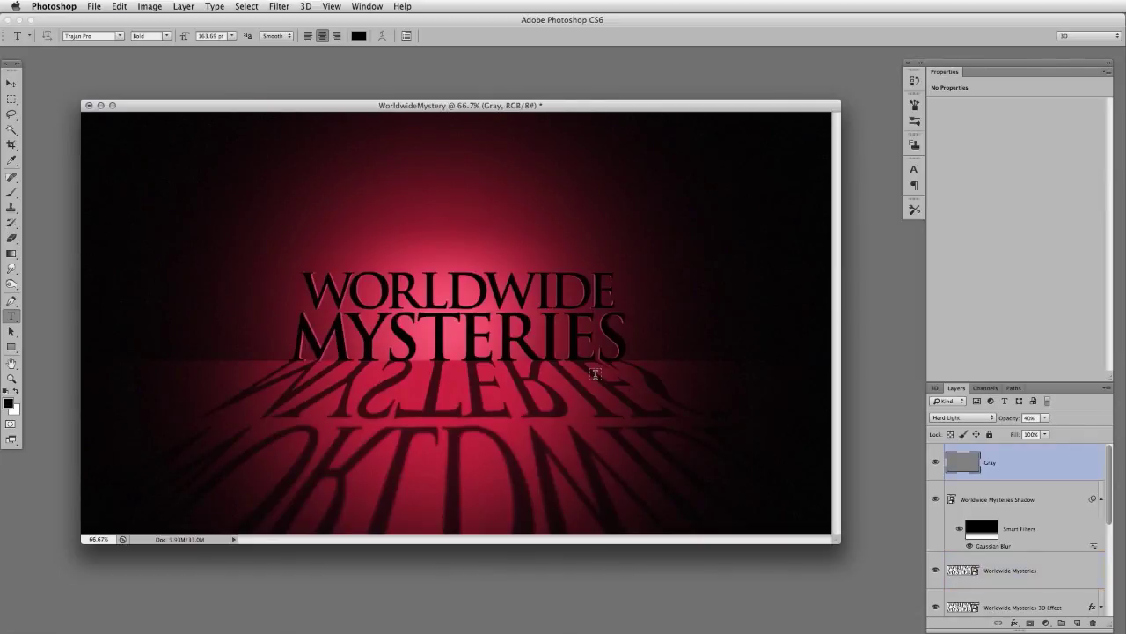